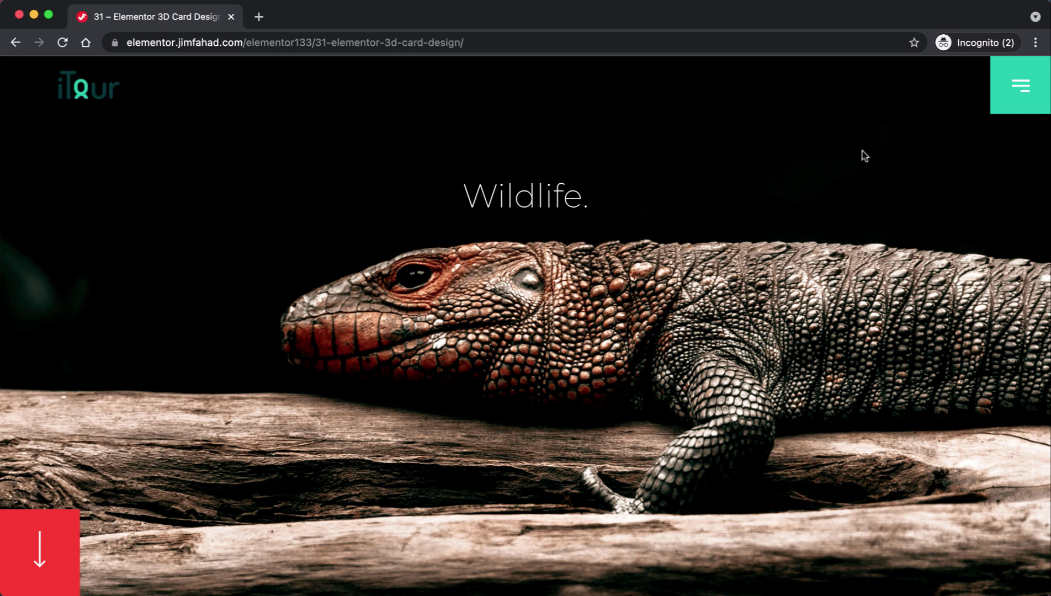
Preview the demo page's full-screen navigation menu by opening and closing it several times.
click(1021, 95)
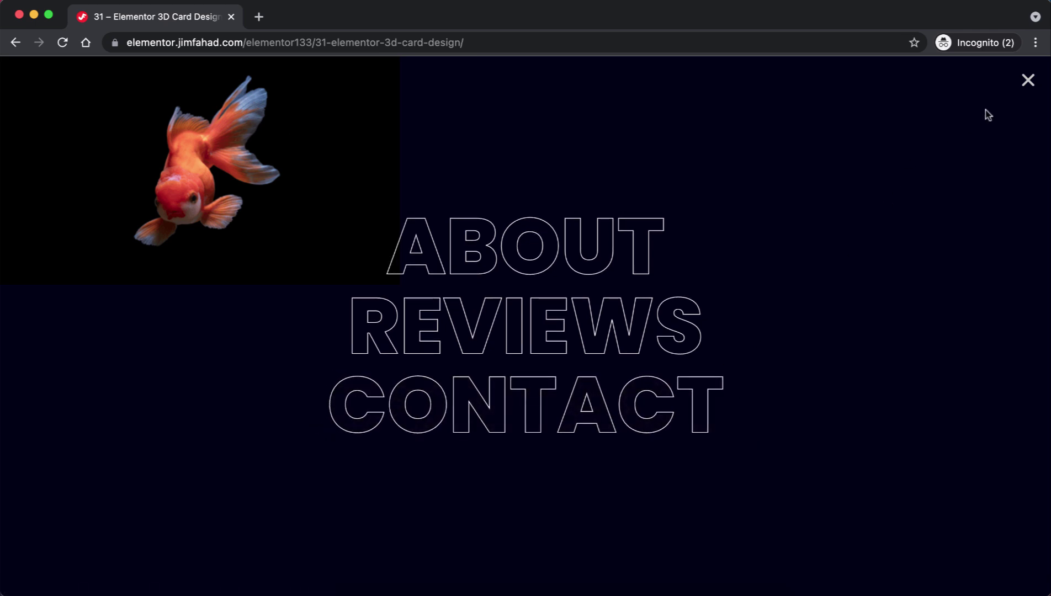
click(1025, 83)
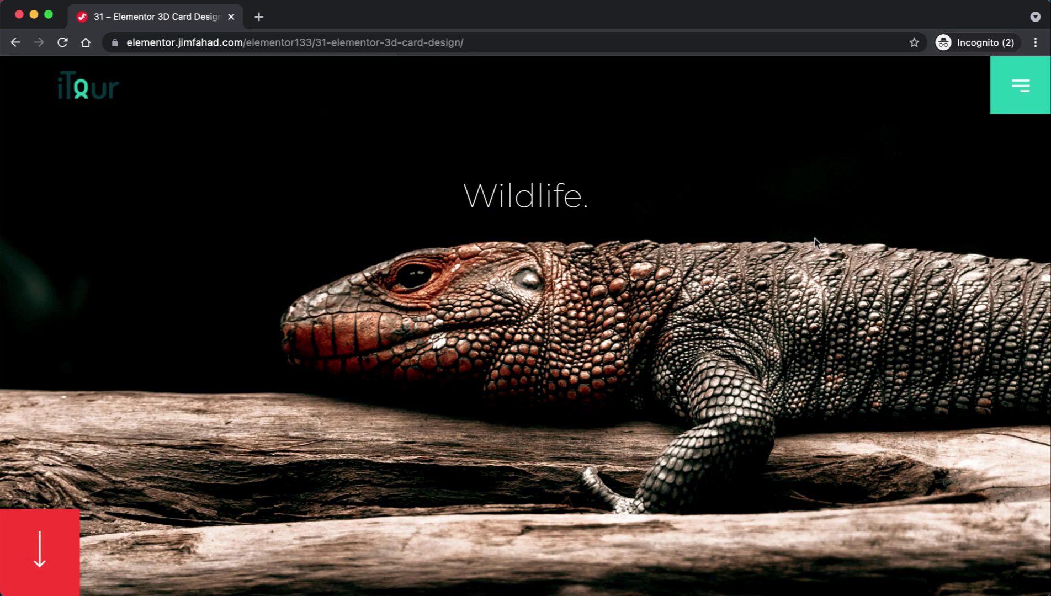
click(1019, 85)
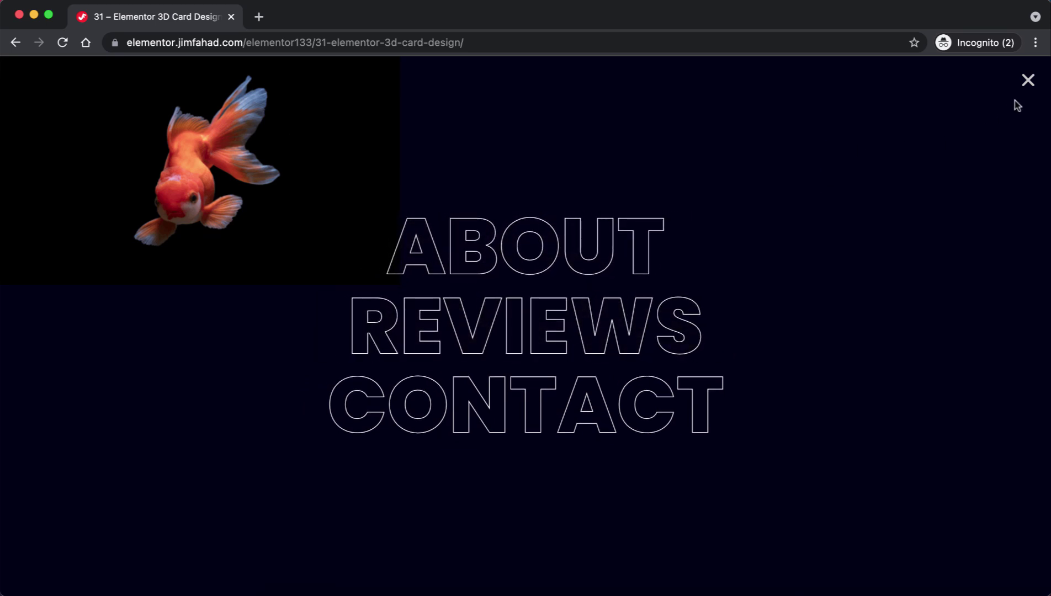
click(1026, 83)
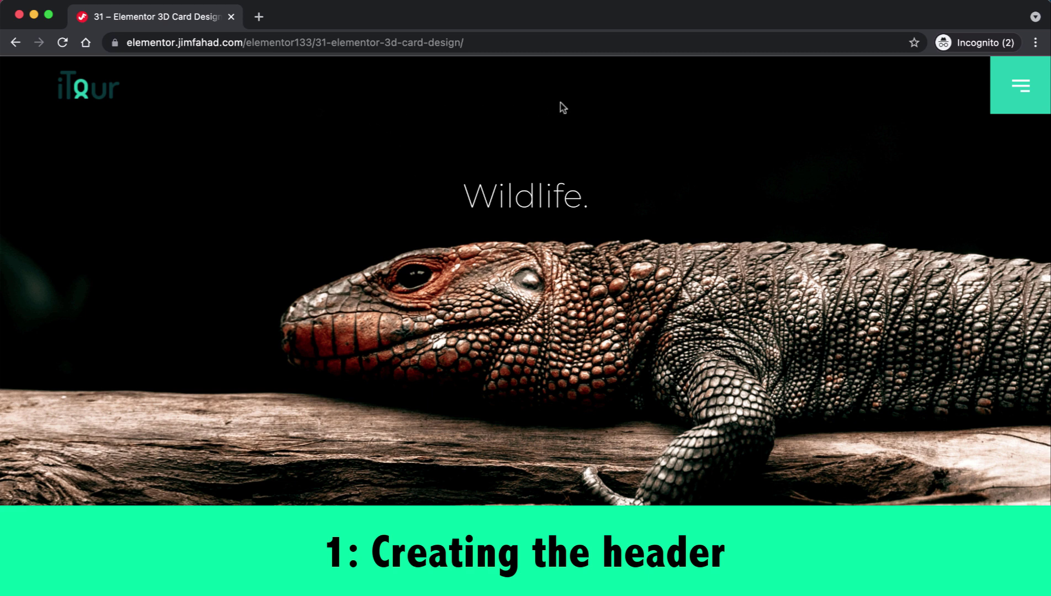
click(1015, 84)
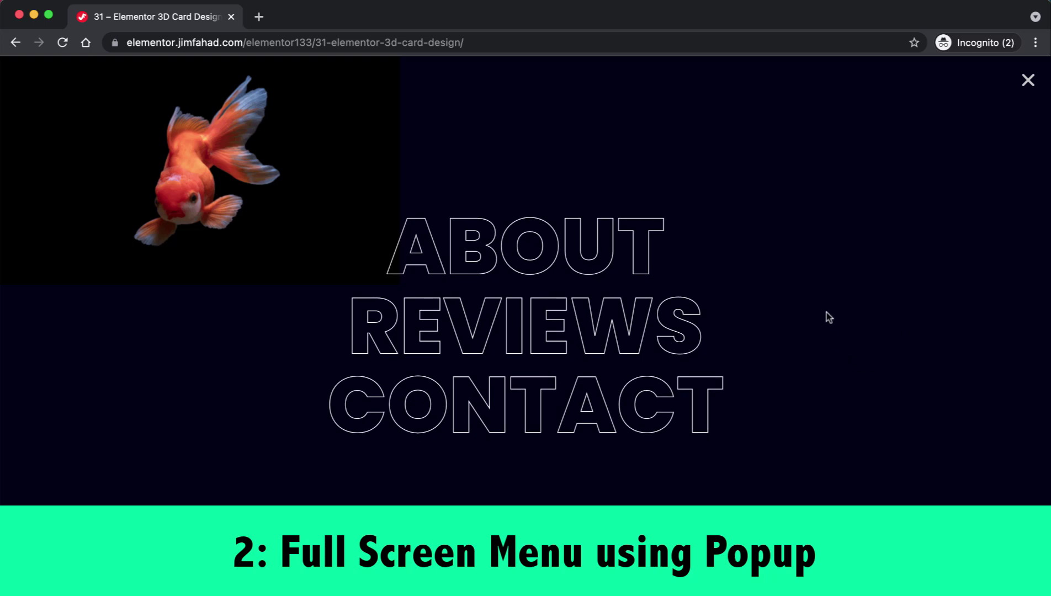
click(1027, 82)
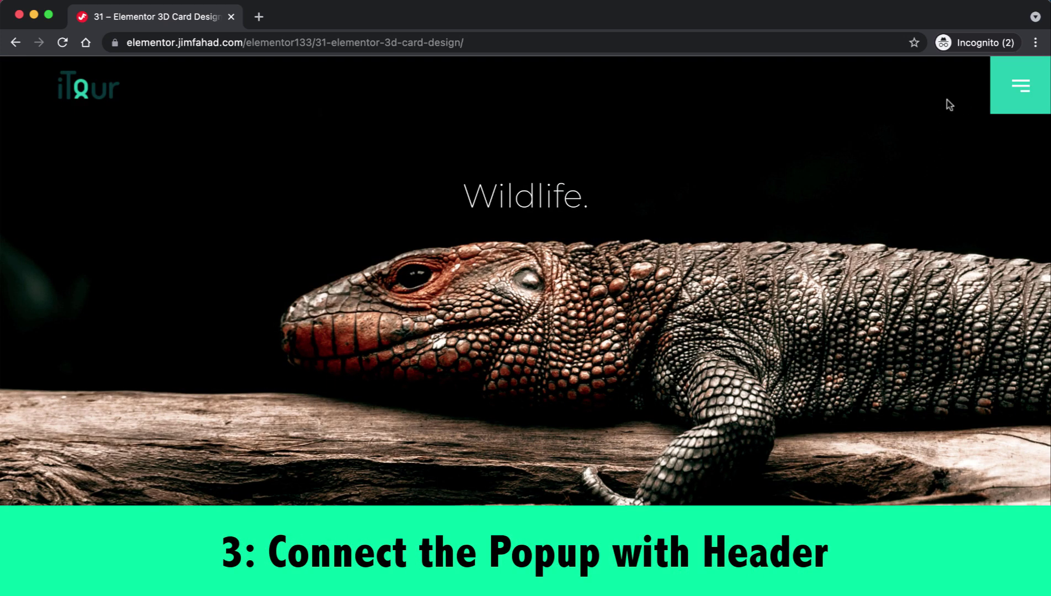
click(1014, 91)
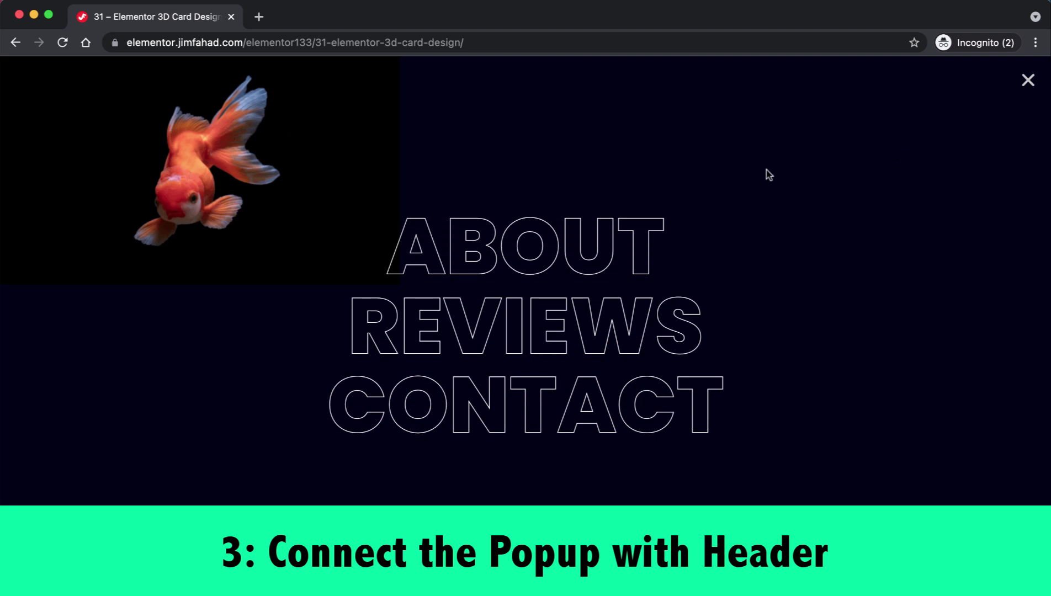
click(1026, 81)
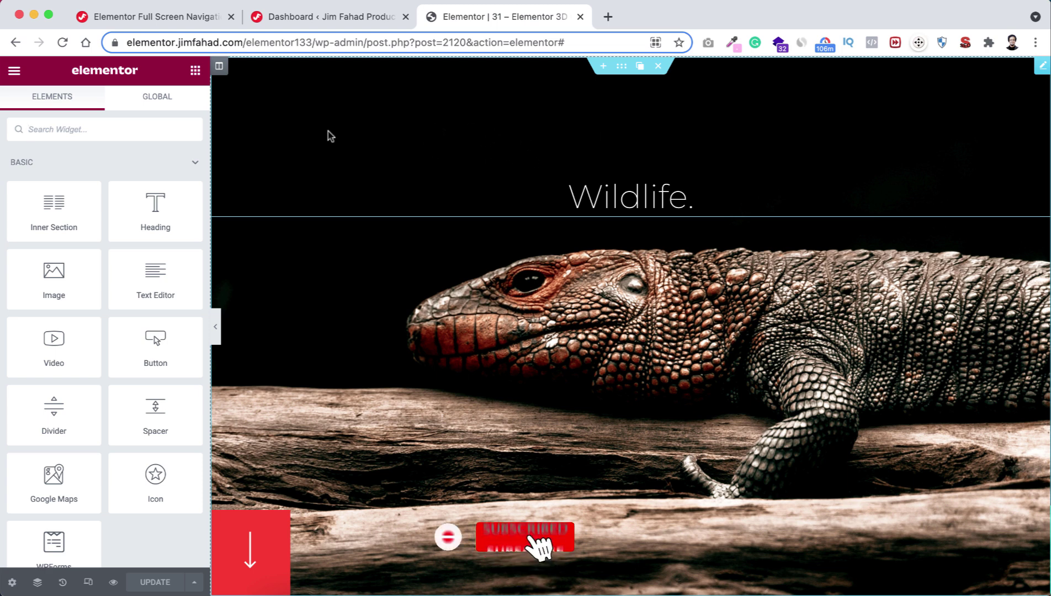
Create a new Elementor template of type Header named "Full Screen Header" from the WordPress dashboard.
click(329, 17)
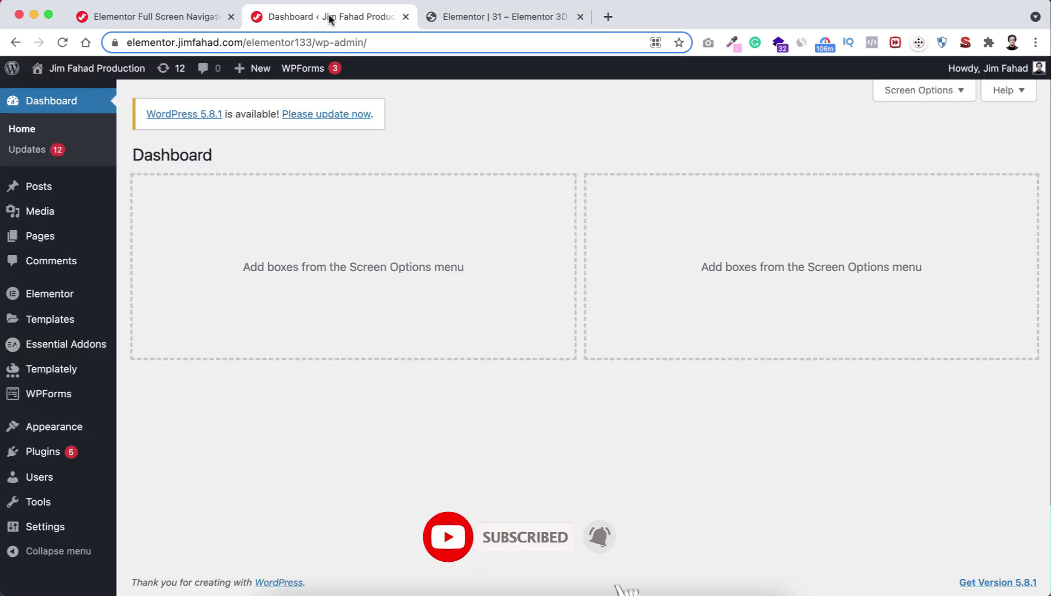
mouse_move(37, 320)
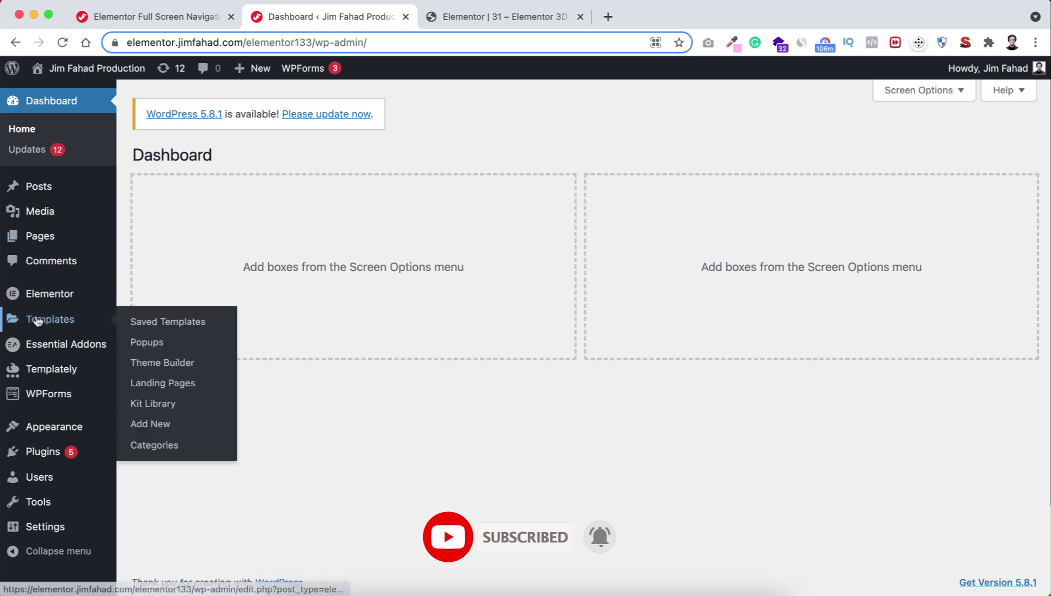
click(151, 425)
click(586, 329)
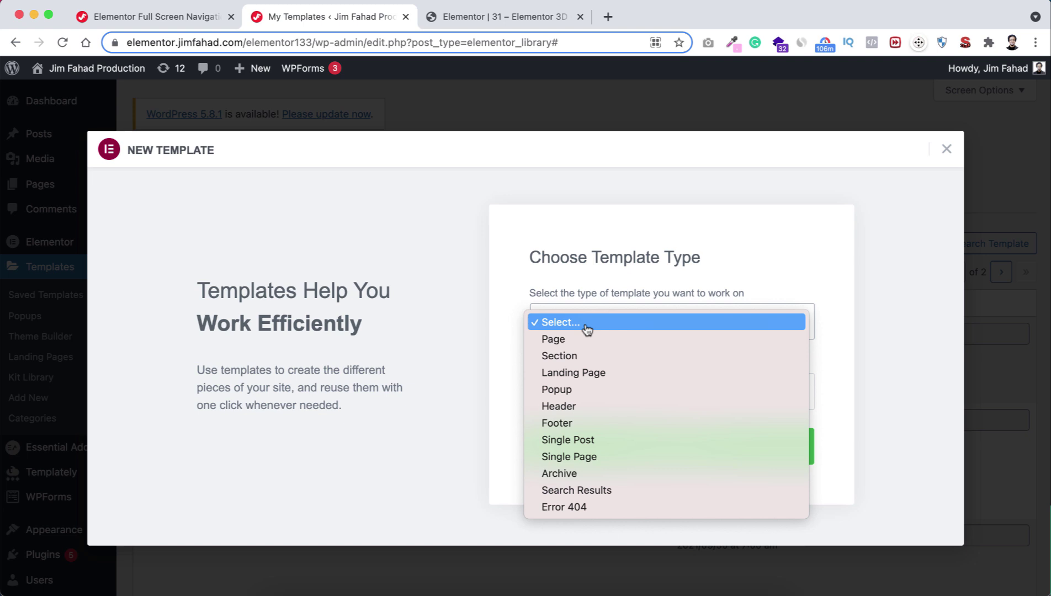
click(565, 407)
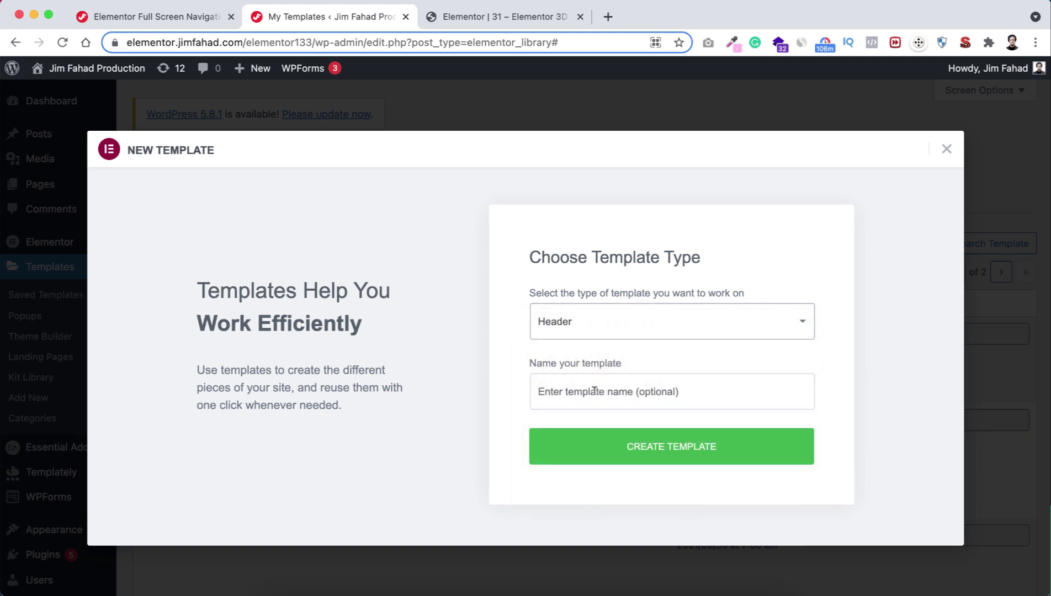
click(566, 389)
text(Full Screen Header)
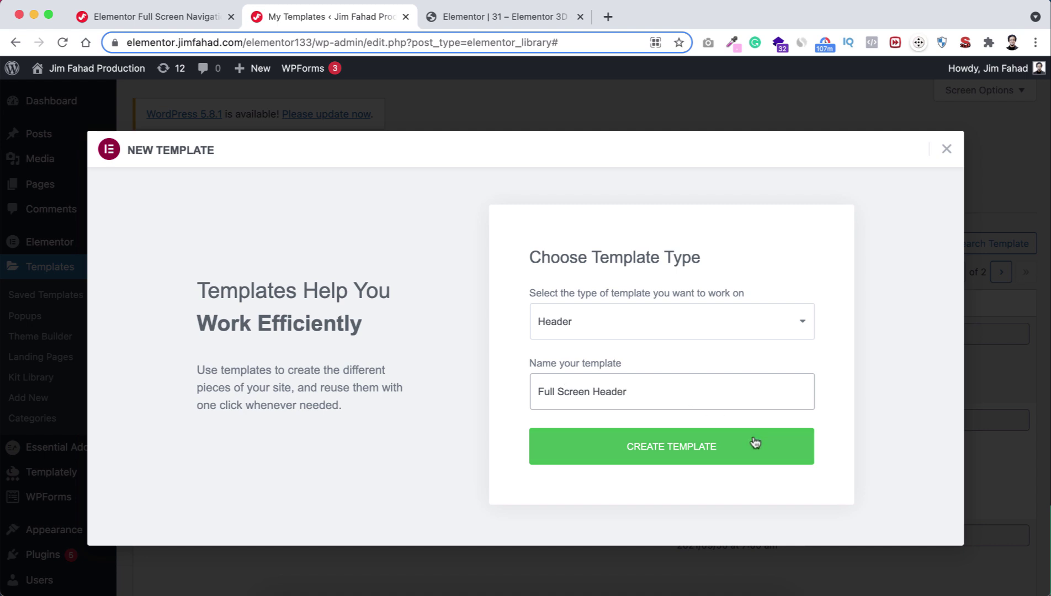
click(663, 453)
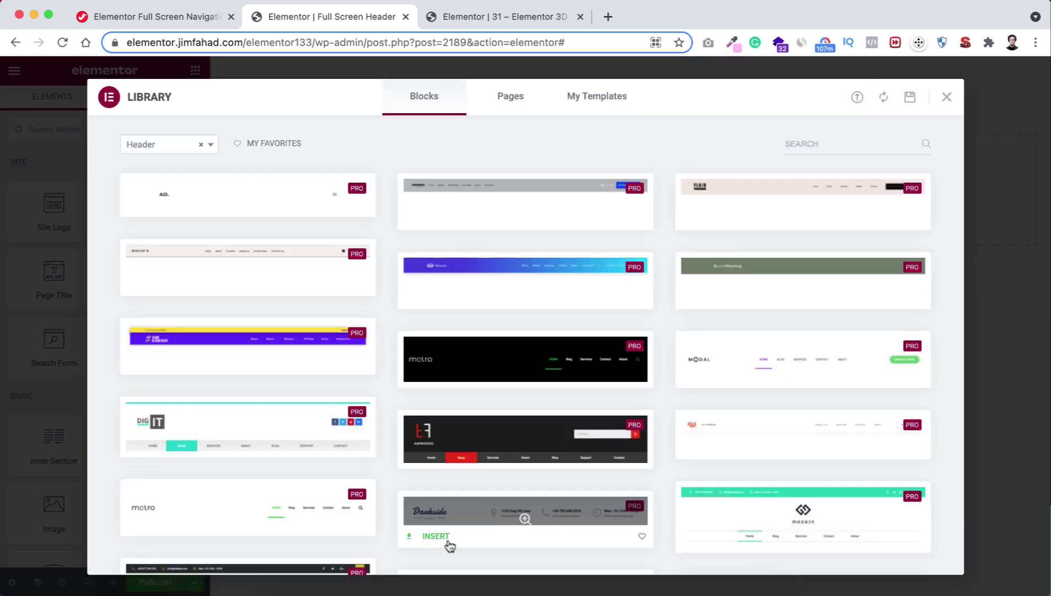
Insert the iTour header block with the green hamburger menu corner from the template library.
scroll(383, 463, down, 3)
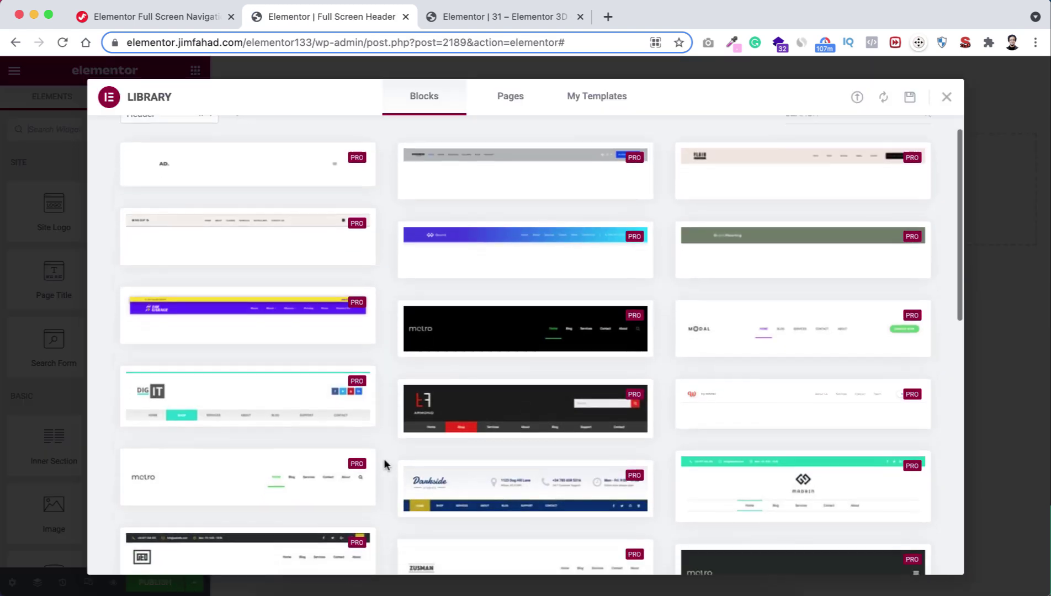
scroll(384, 463, down, 10)
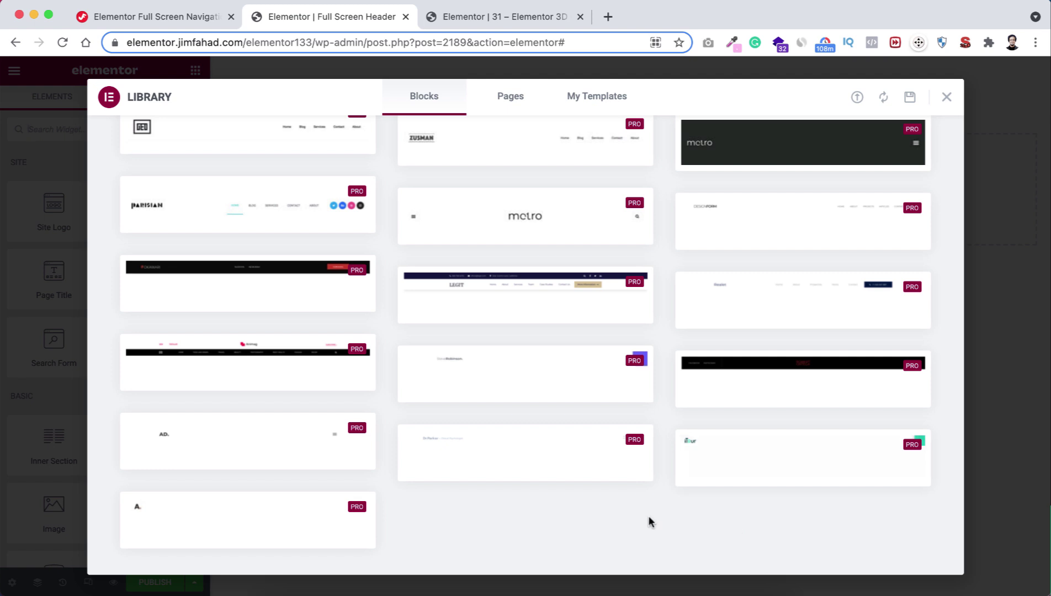
mouse_move(762, 464)
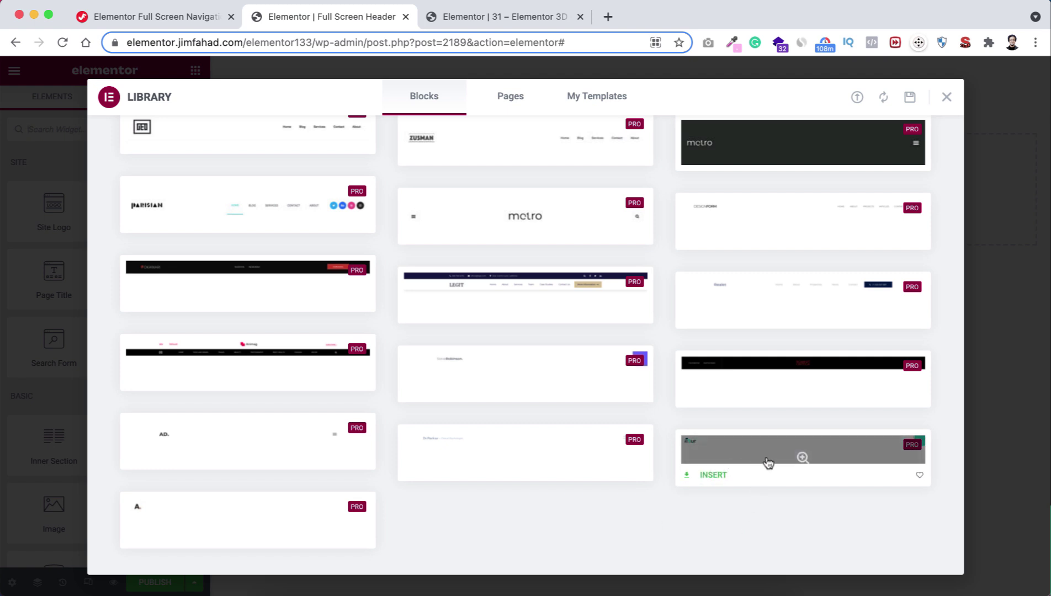
scroll(738, 492, down, 2)
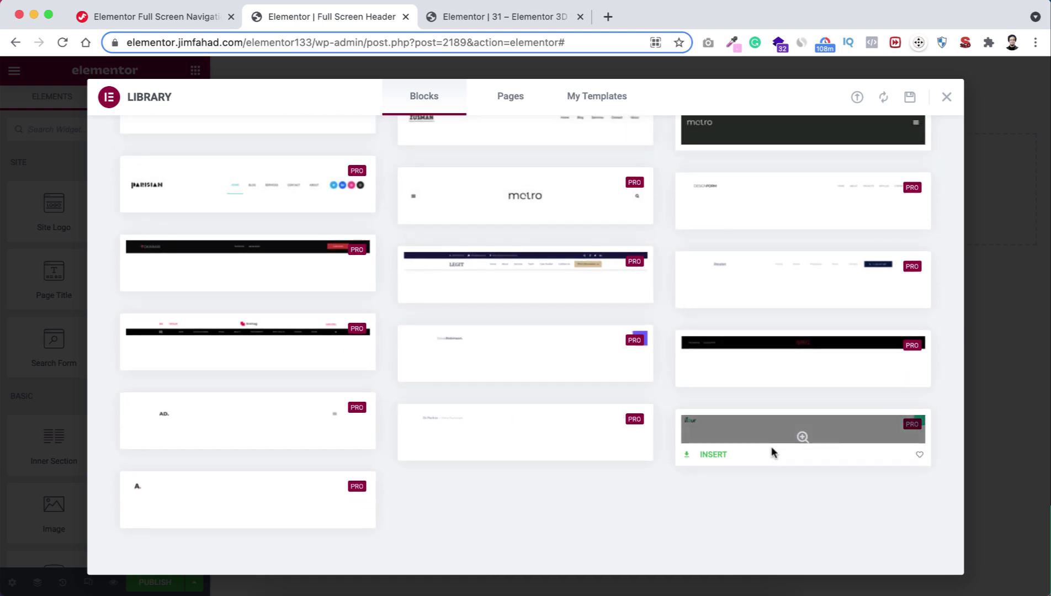
click(713, 455)
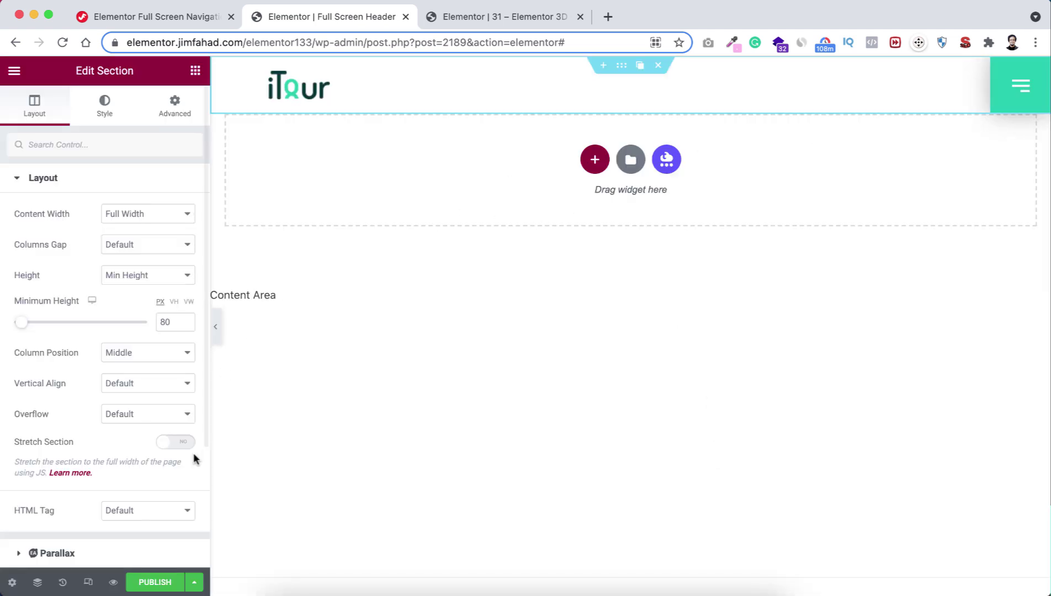
Start publishing the header and add a display condition: Include, Singular, Pages, "31 - Elementor 3D Card Design".
click(157, 583)
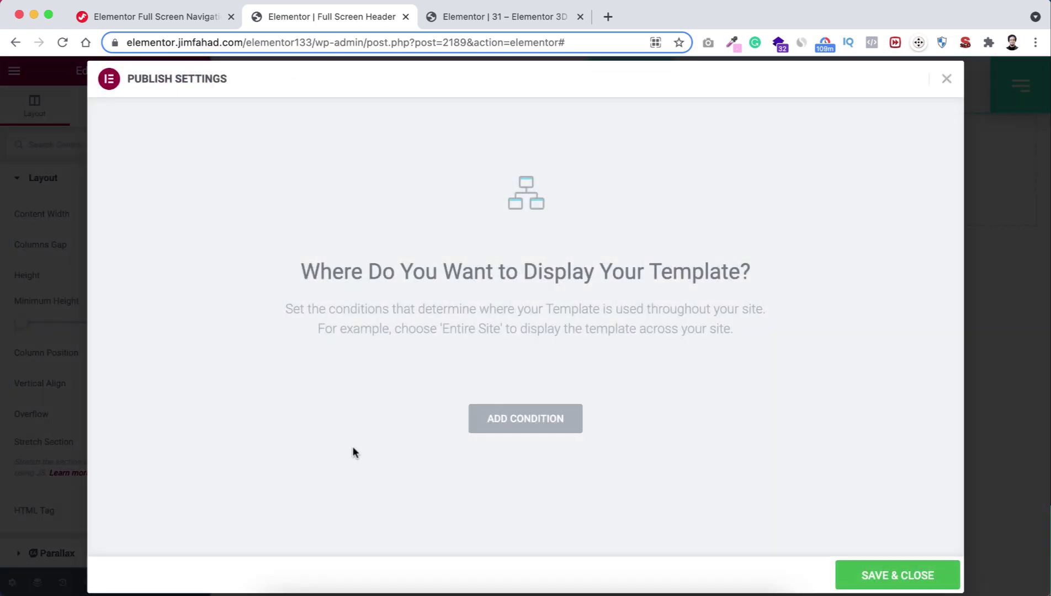
click(543, 422)
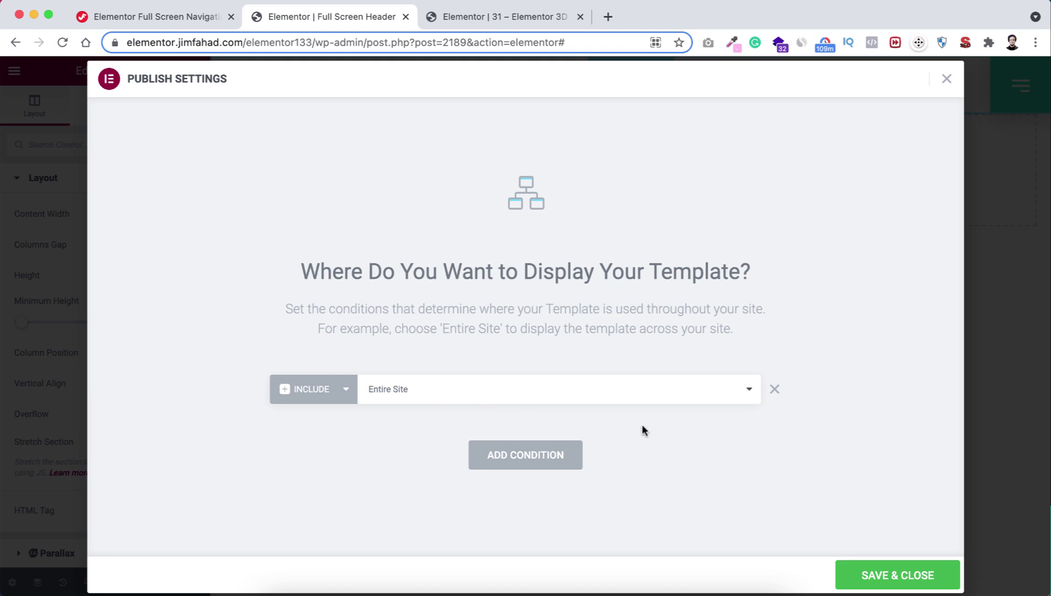
click(737, 393)
click(453, 421)
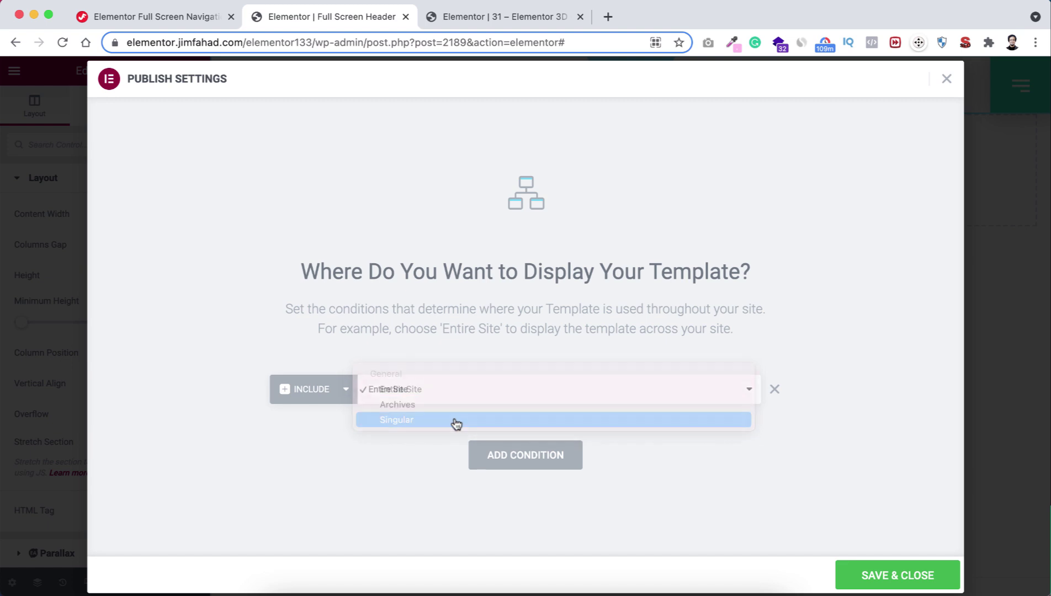
click(603, 390)
scroll(552, 500, down, 2)
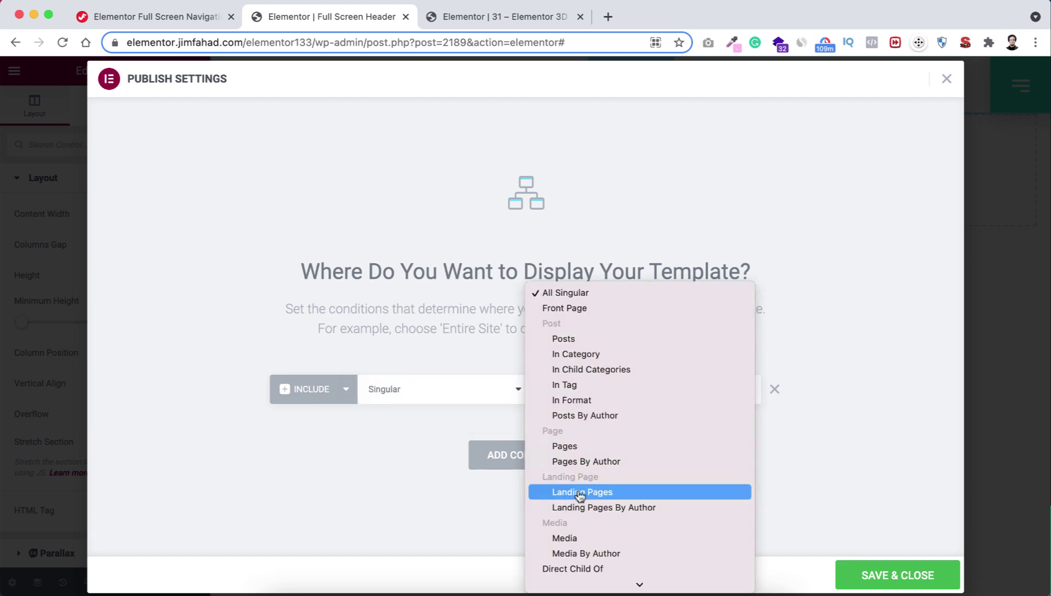
click(574, 448)
click(686, 400)
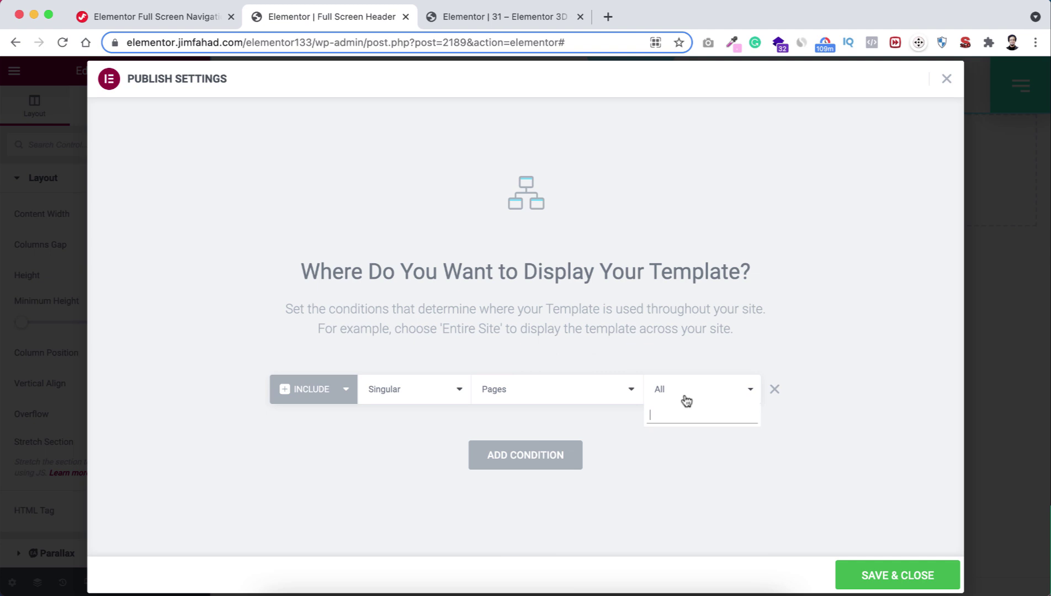
text(31)
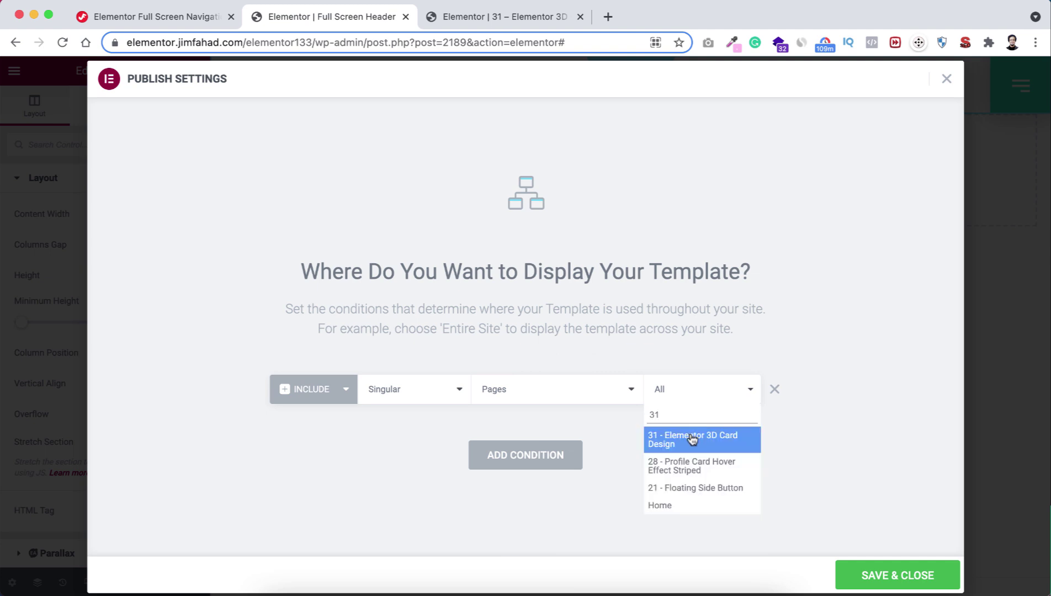
click(691, 435)
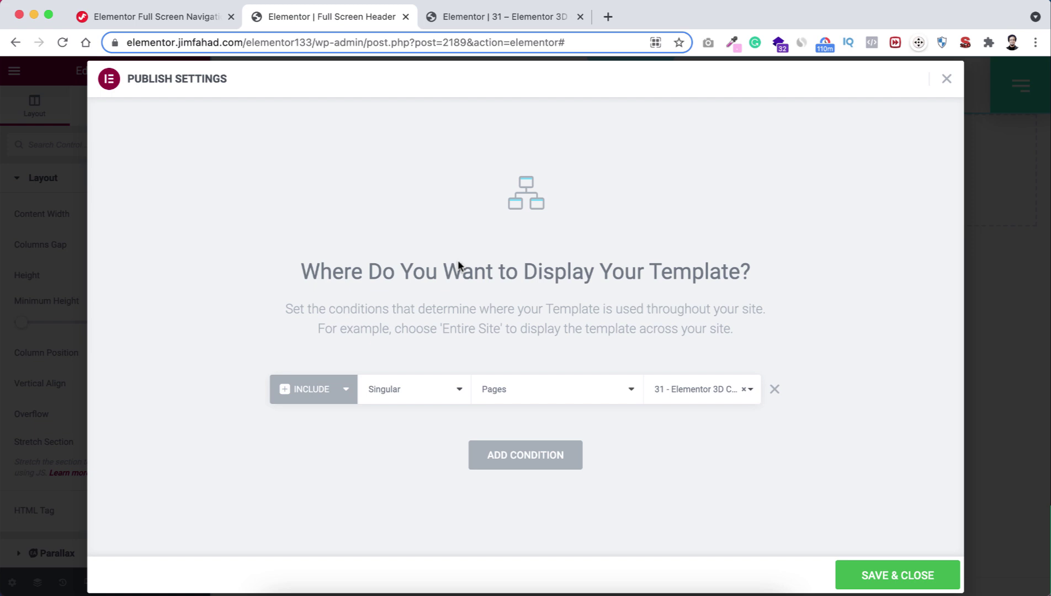
Save and close the header's publish settings and view the header on the 3D card design page in its editor.
click(453, 389)
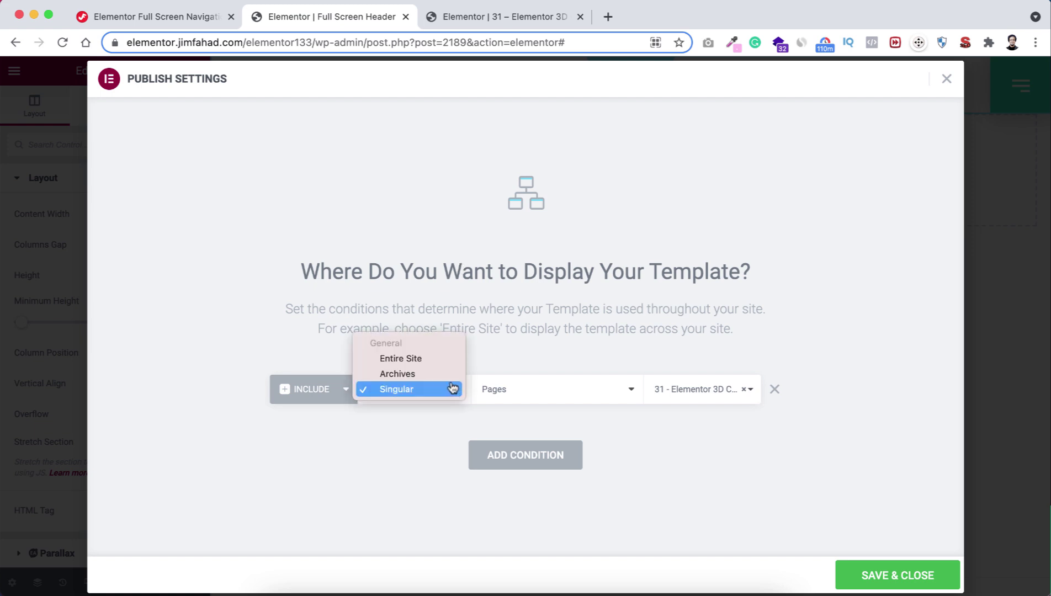
click(417, 437)
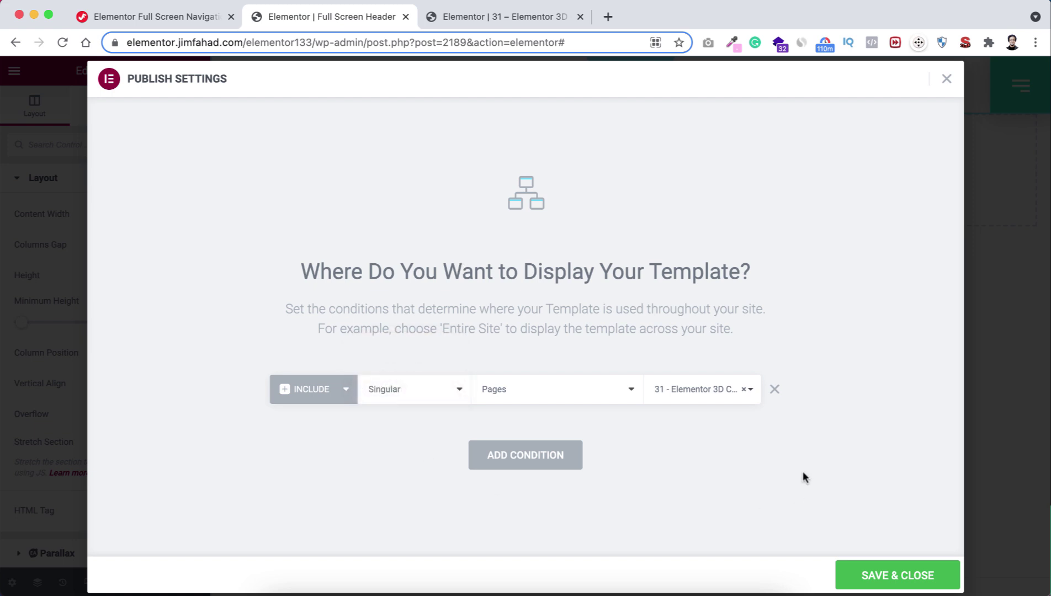
click(882, 574)
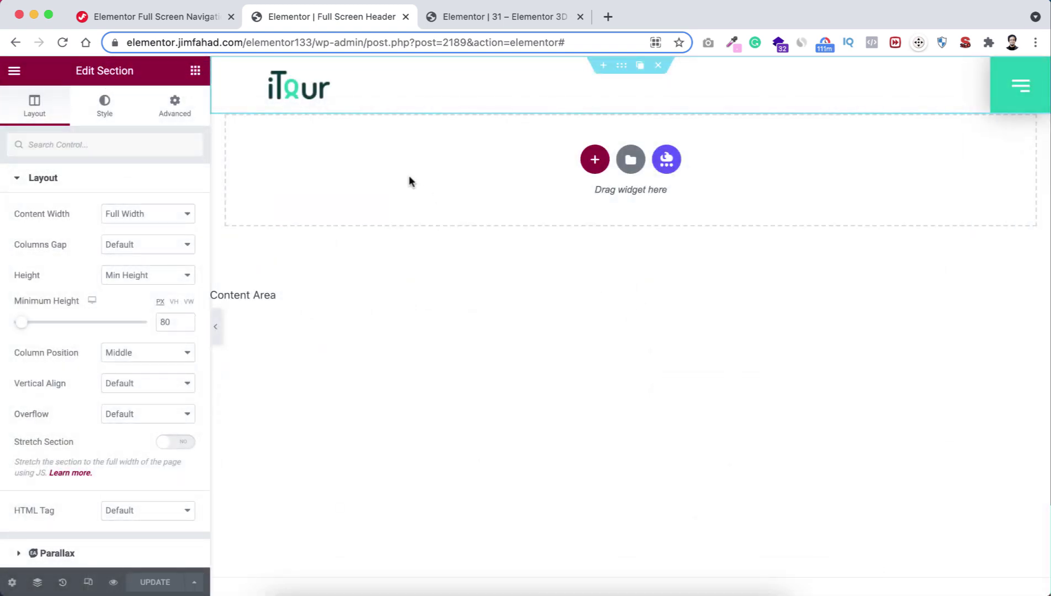
click(504, 17)
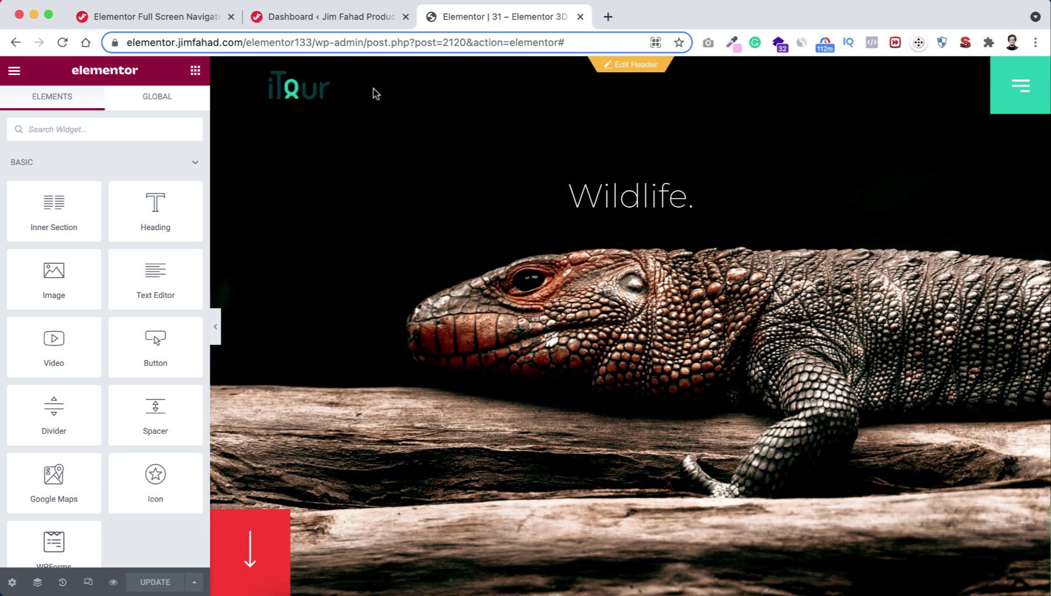
Create a new Elementor template of type Popup named "Full Screen Popup" from the WordPress dashboard and close the template library.
click(331, 16)
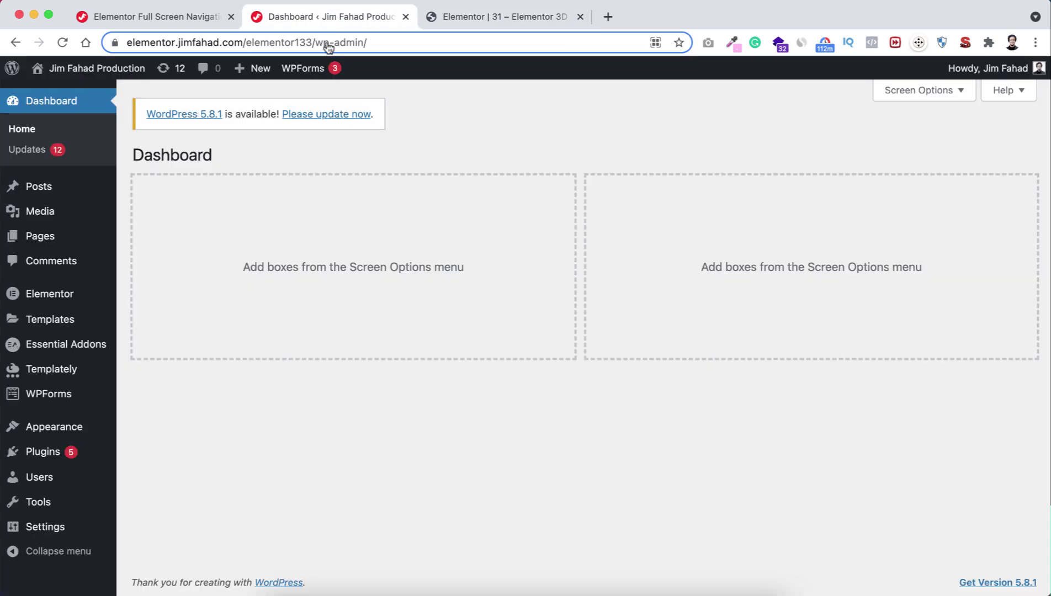
mouse_move(42, 323)
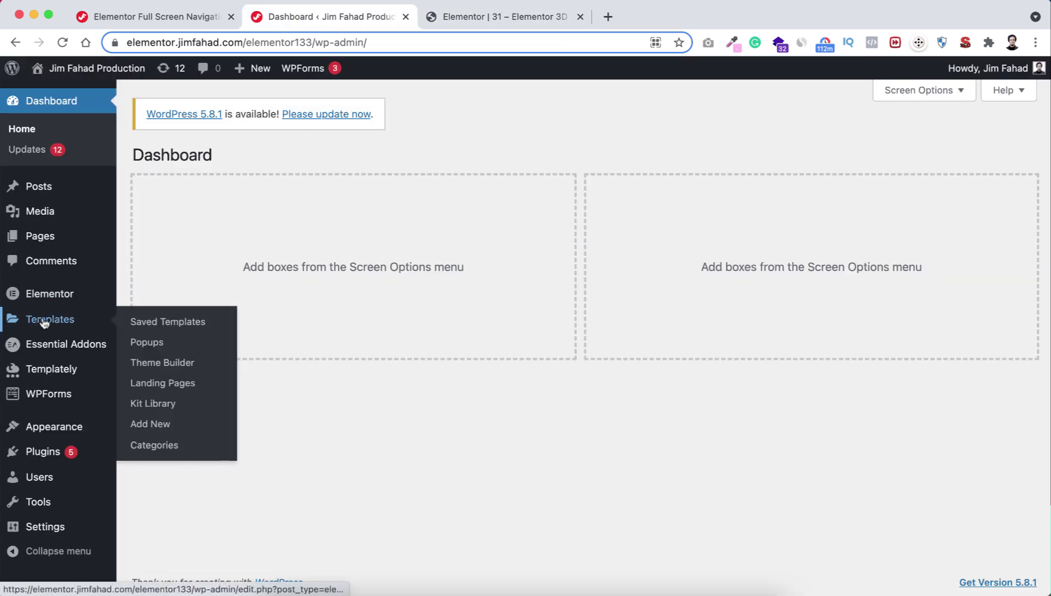
click(147, 342)
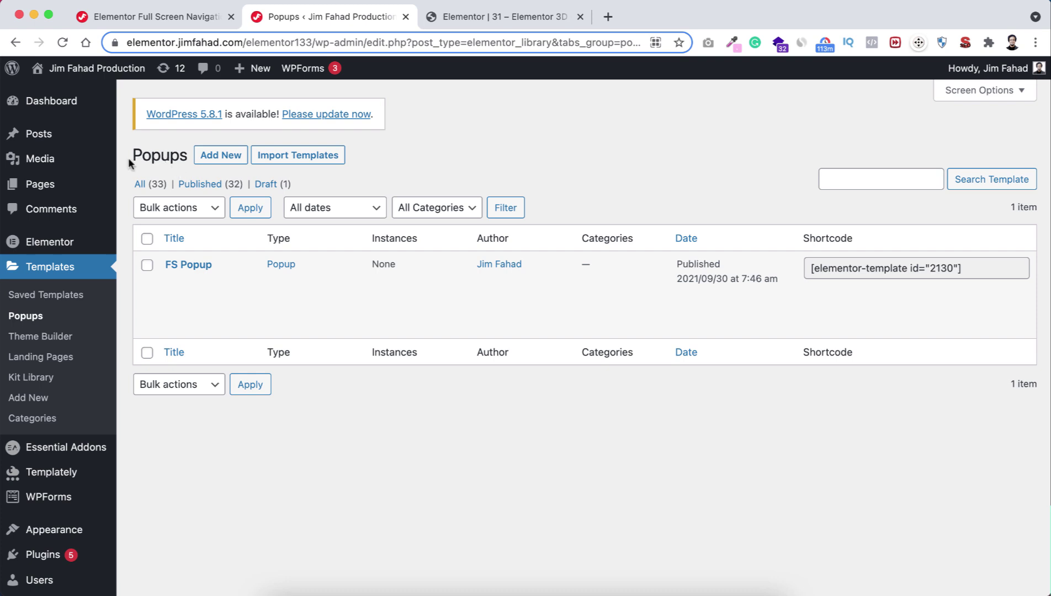
click(222, 157)
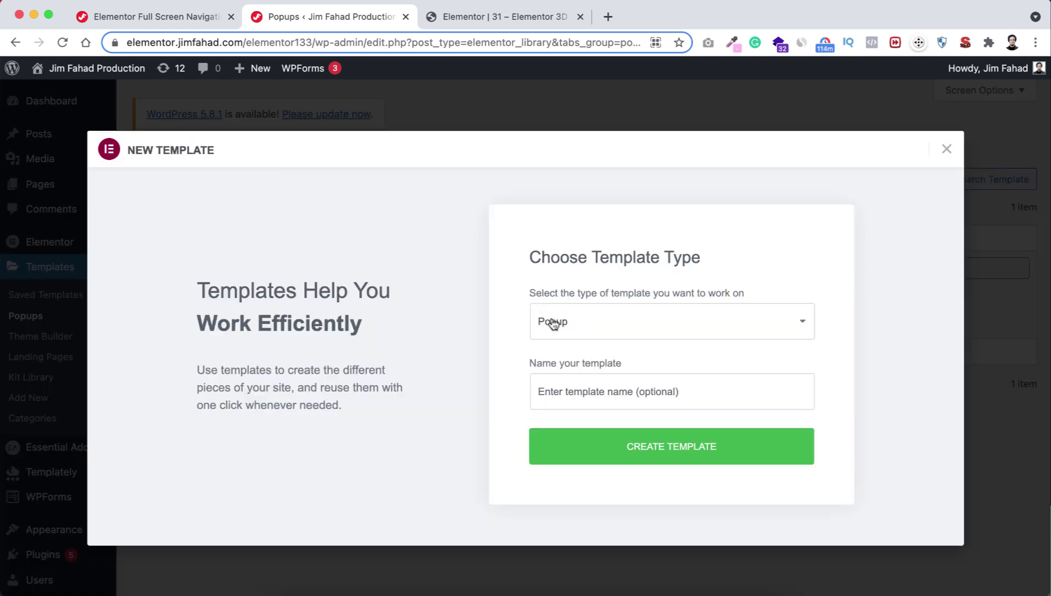
click(586, 388)
text(Full Scree)
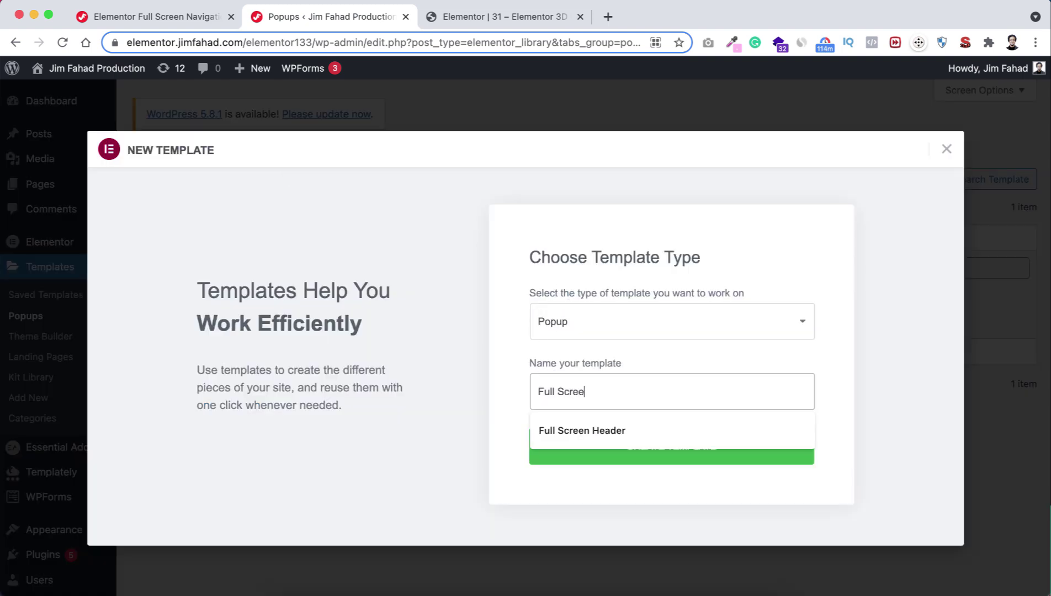
text(n Popup)
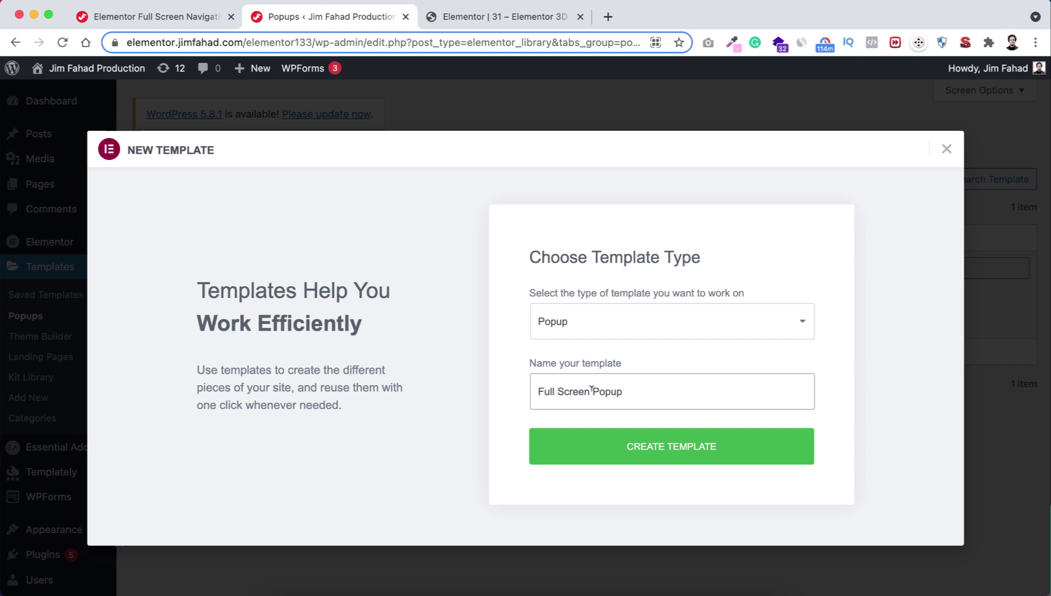
click(660, 457)
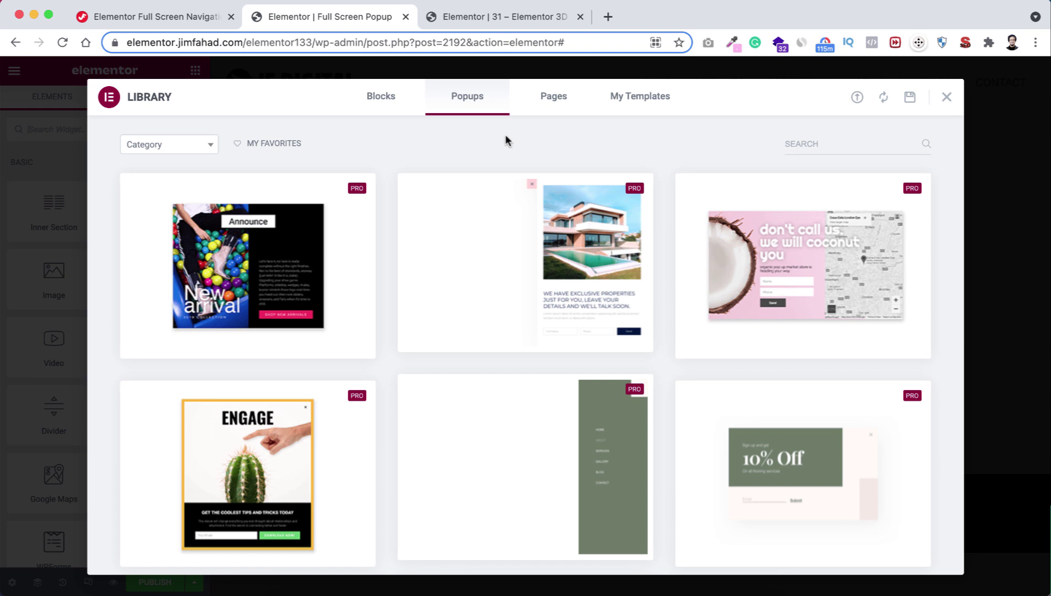
click(947, 99)
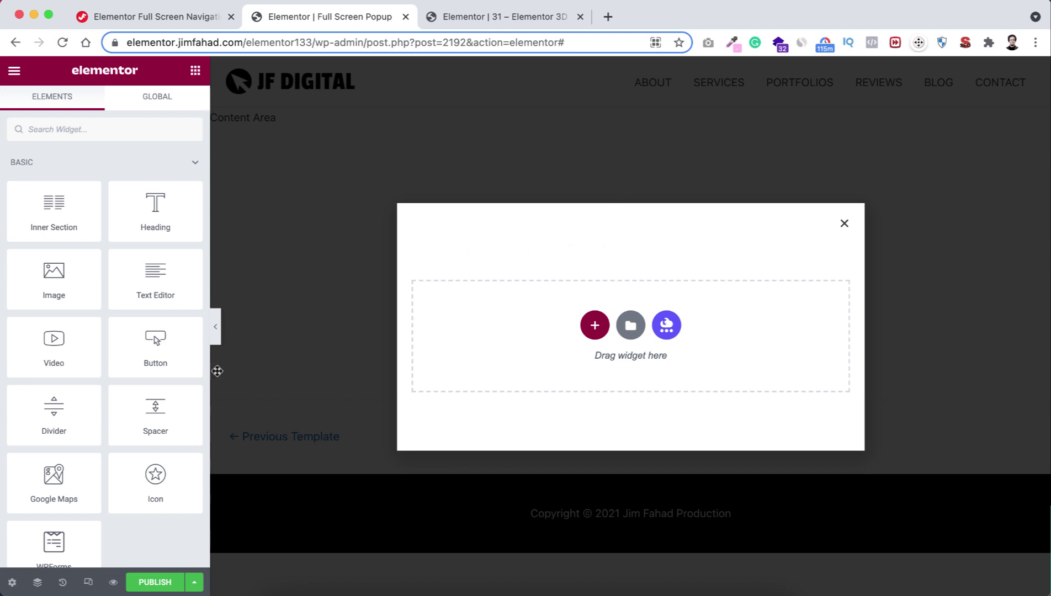
Set the popup's width to 100 VW, height to Fit To Screen and content position to Center, and hide its overlay.
click(12, 582)
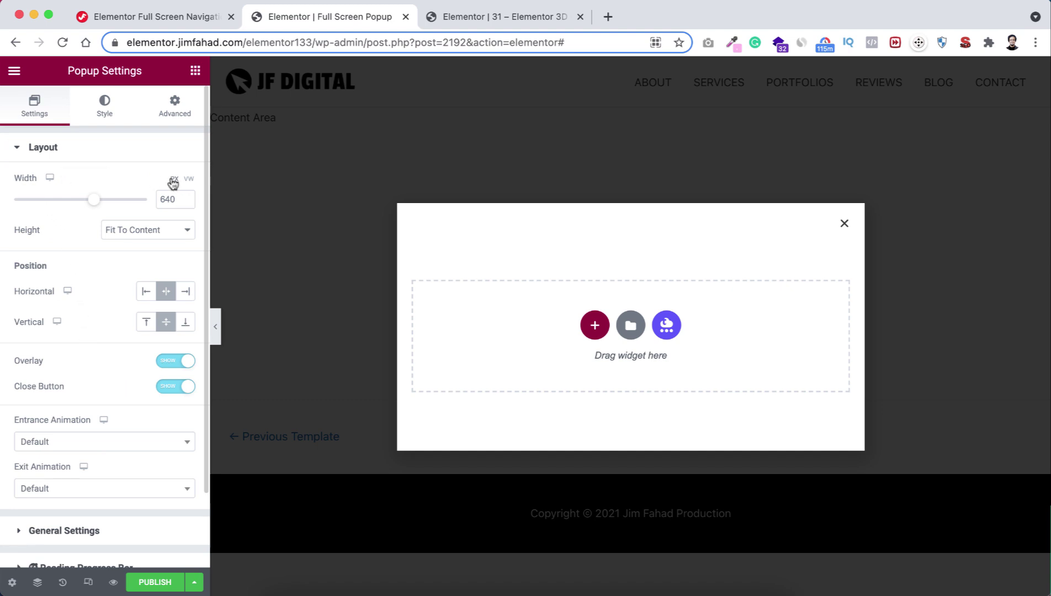
click(189, 179)
drag(15, 199, 160, 195)
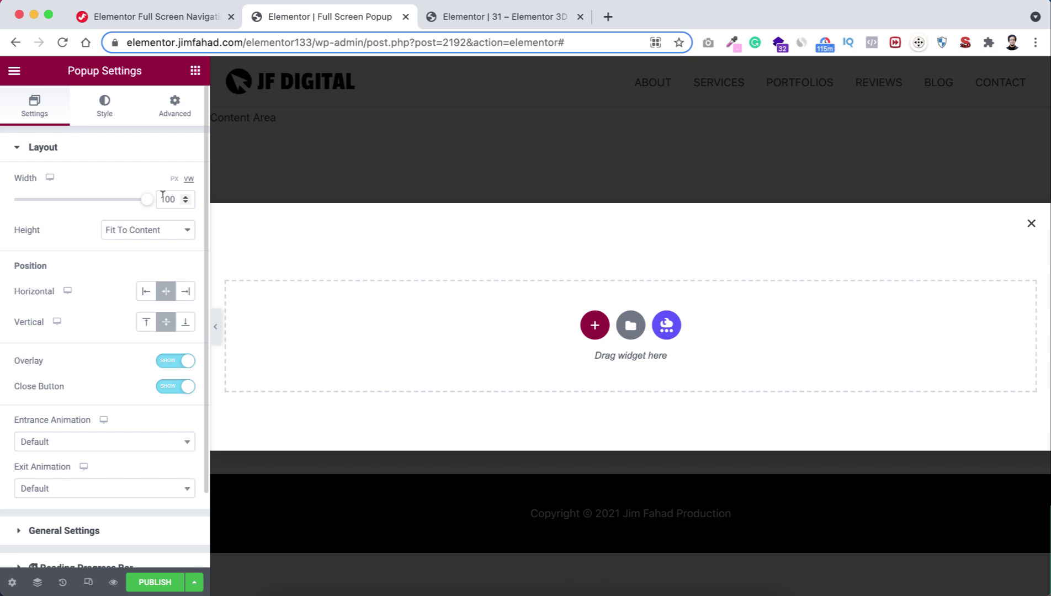
click(126, 229)
click(143, 246)
click(130, 262)
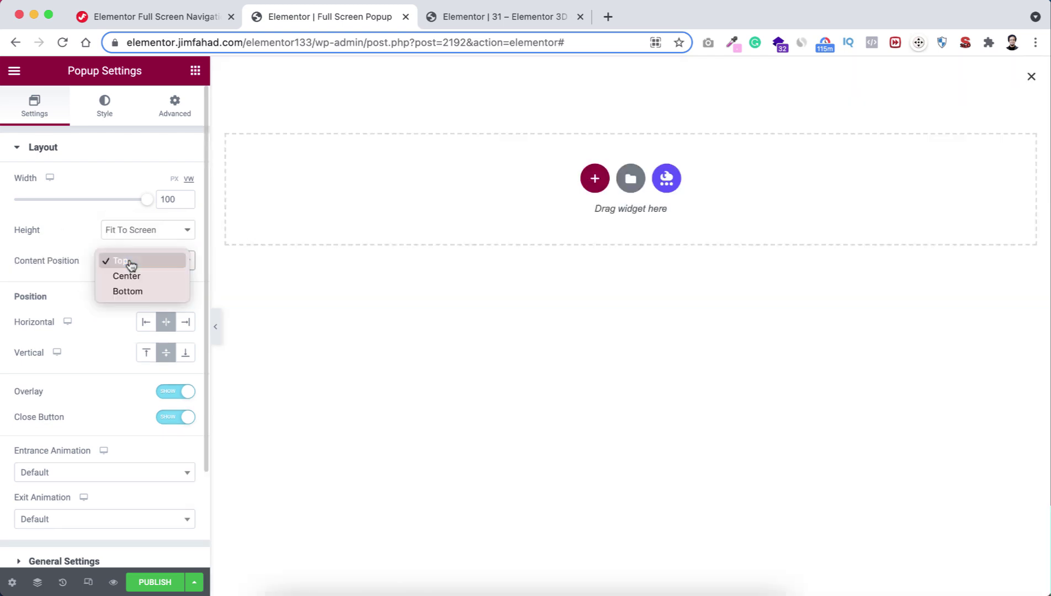
click(123, 276)
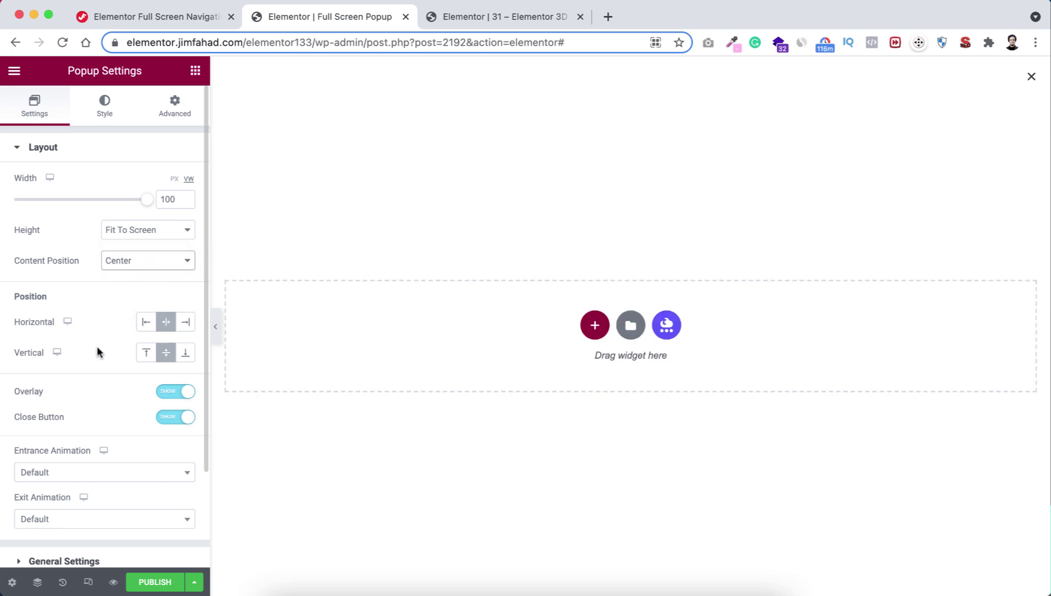
click(168, 393)
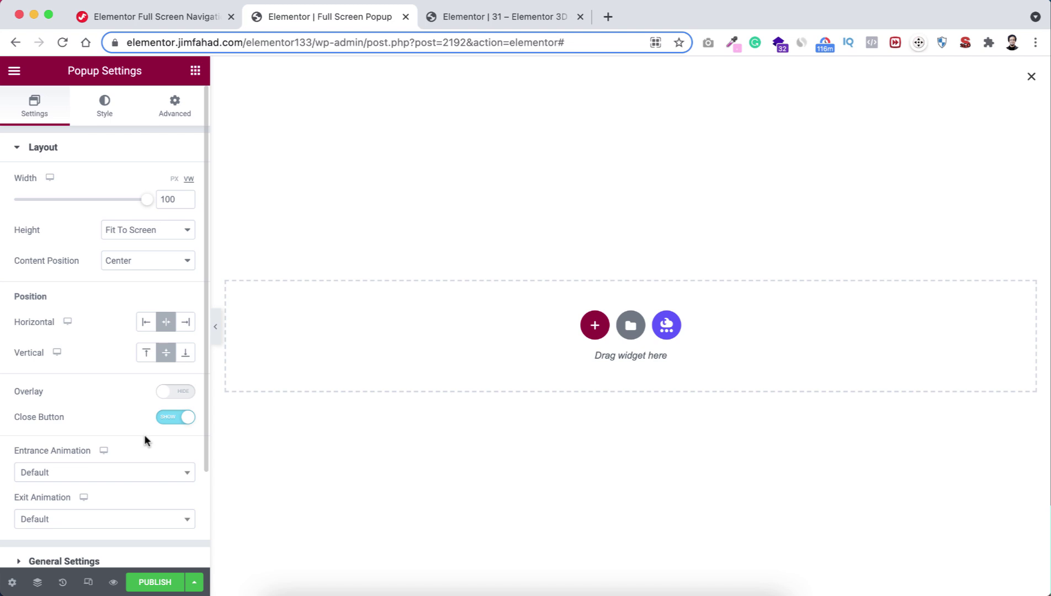
scroll(136, 446, down, 3)
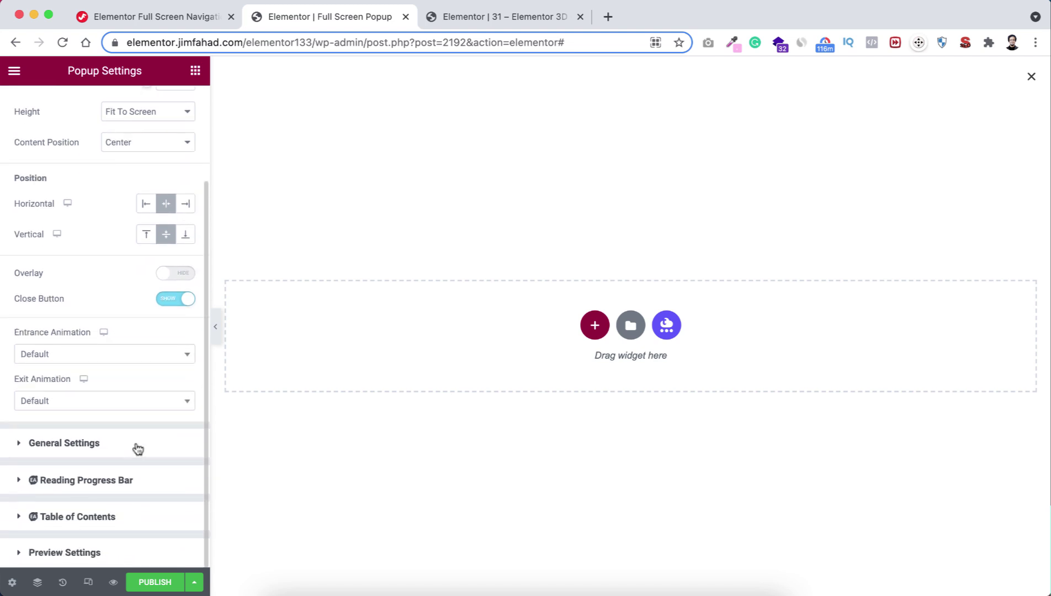
scroll(129, 354, up, 3)
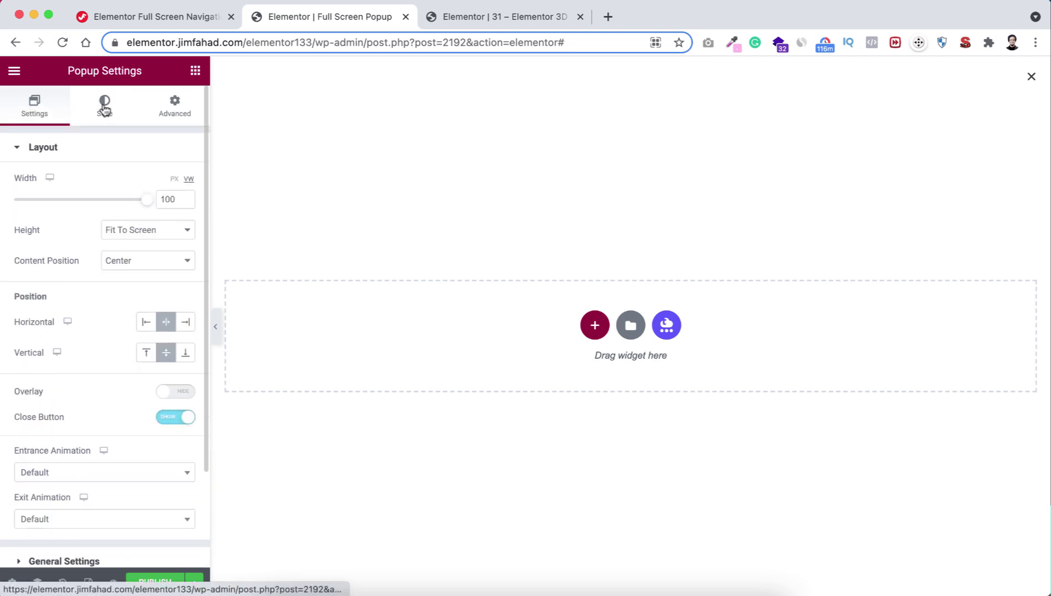
Give the popup a classic background in black, #000000.
click(104, 109)
click(79, 156)
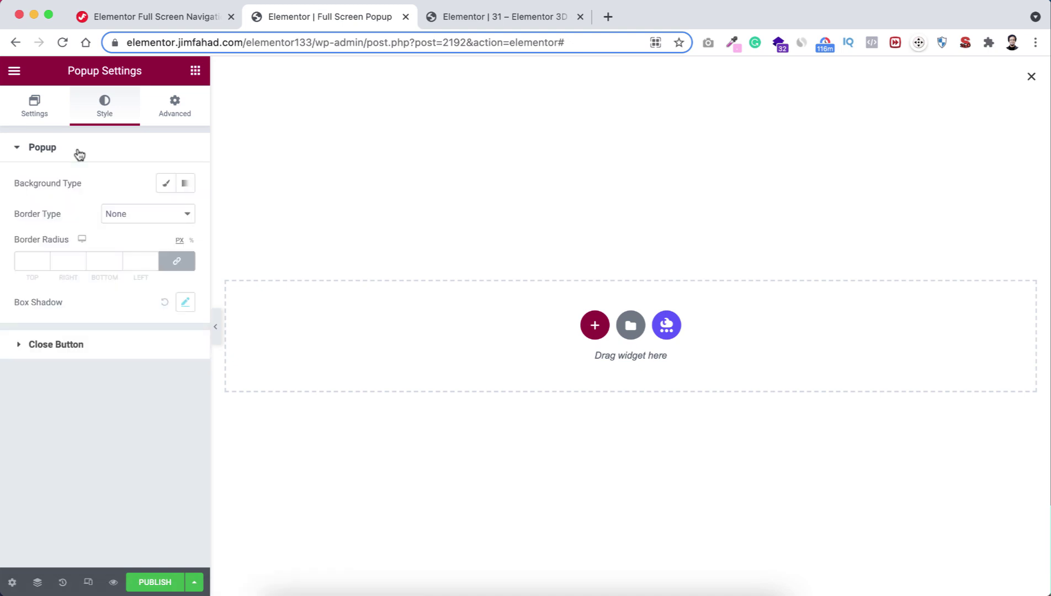
click(165, 185)
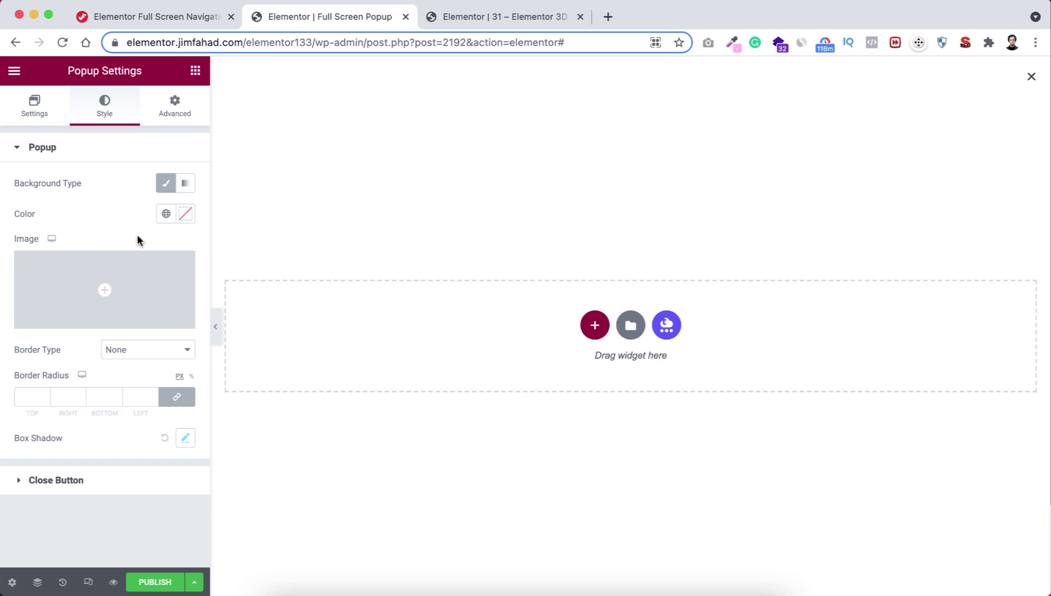
click(186, 214)
drag(146, 308, 146, 393)
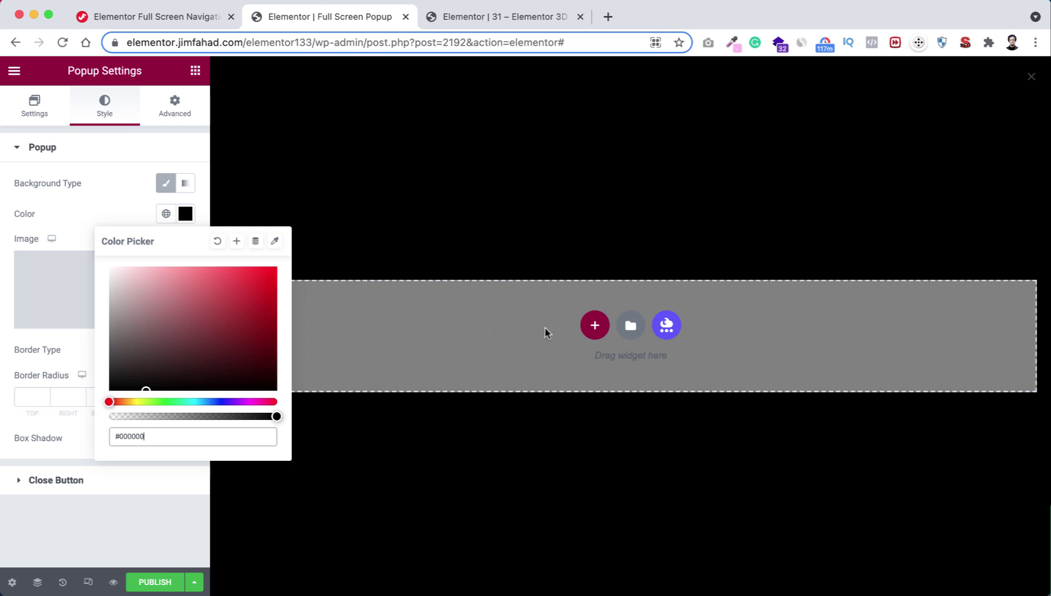
Add a single-column section to the popup with a minimum height of 100 VH.
click(594, 327)
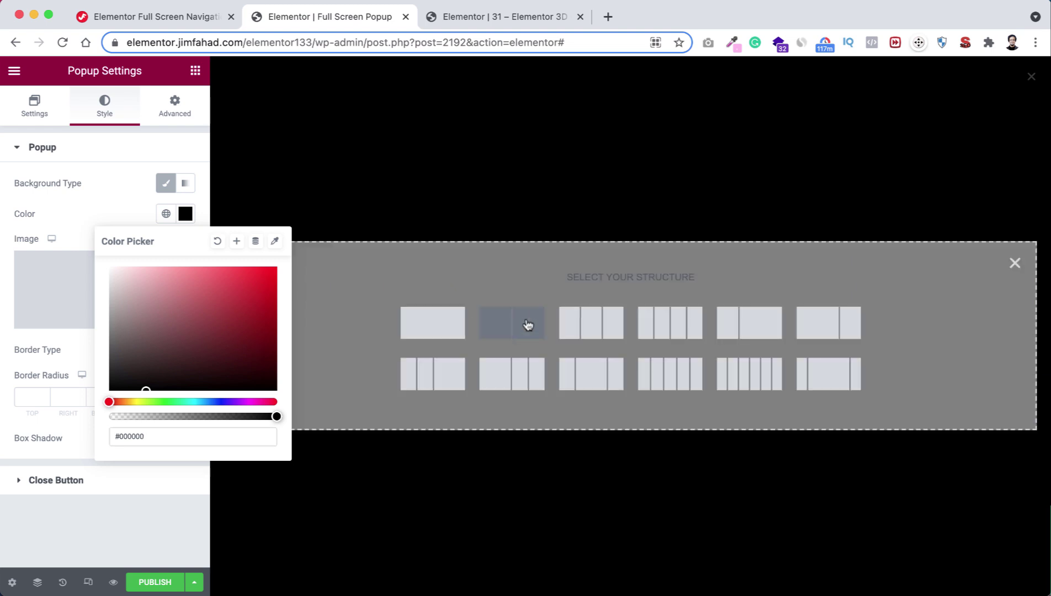
click(444, 325)
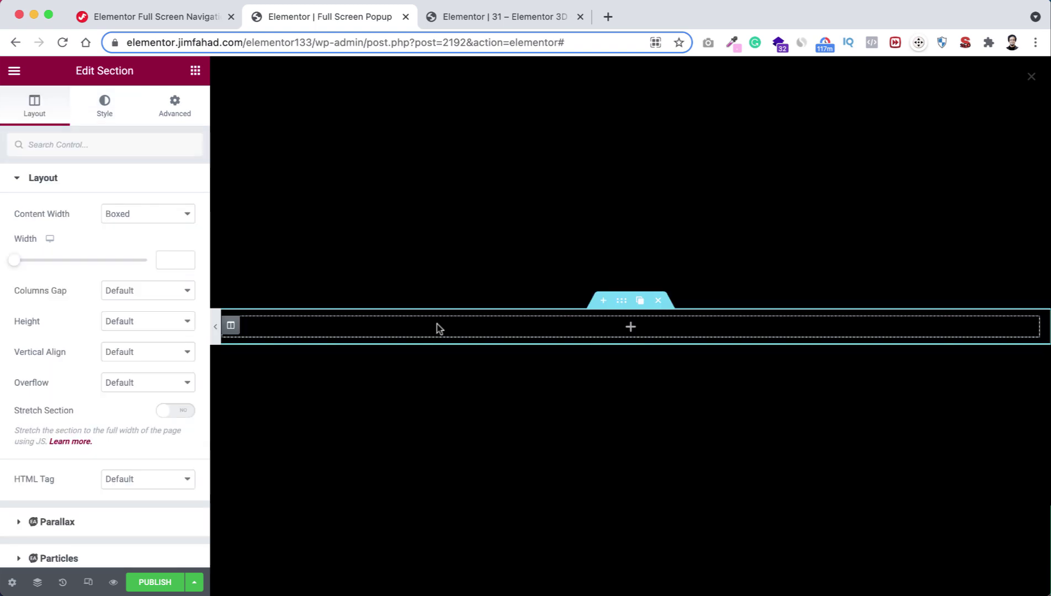
click(131, 322)
click(128, 350)
click(174, 347)
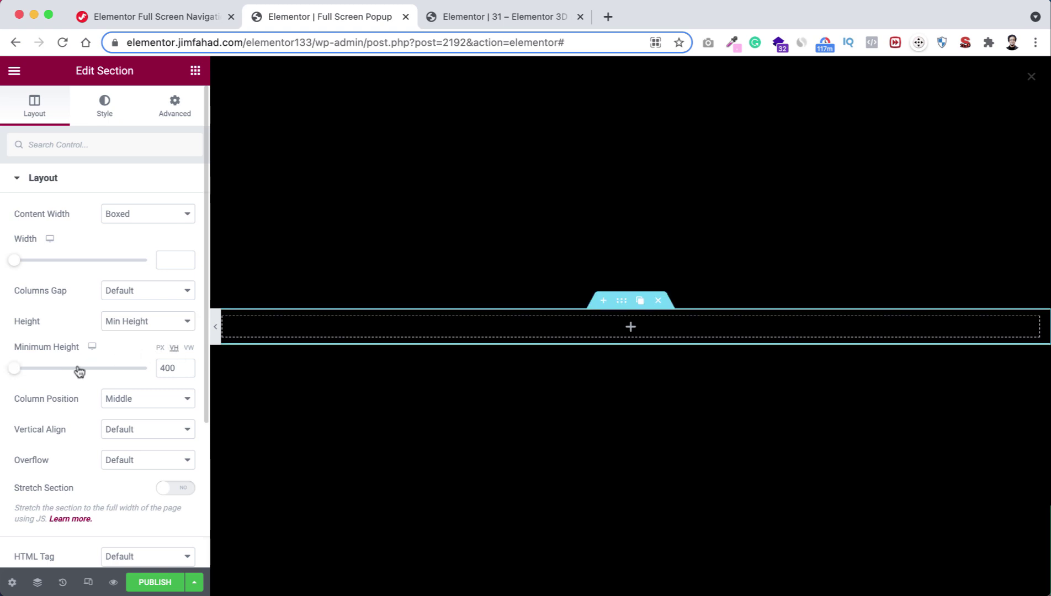
drag(12, 368, 220, 373)
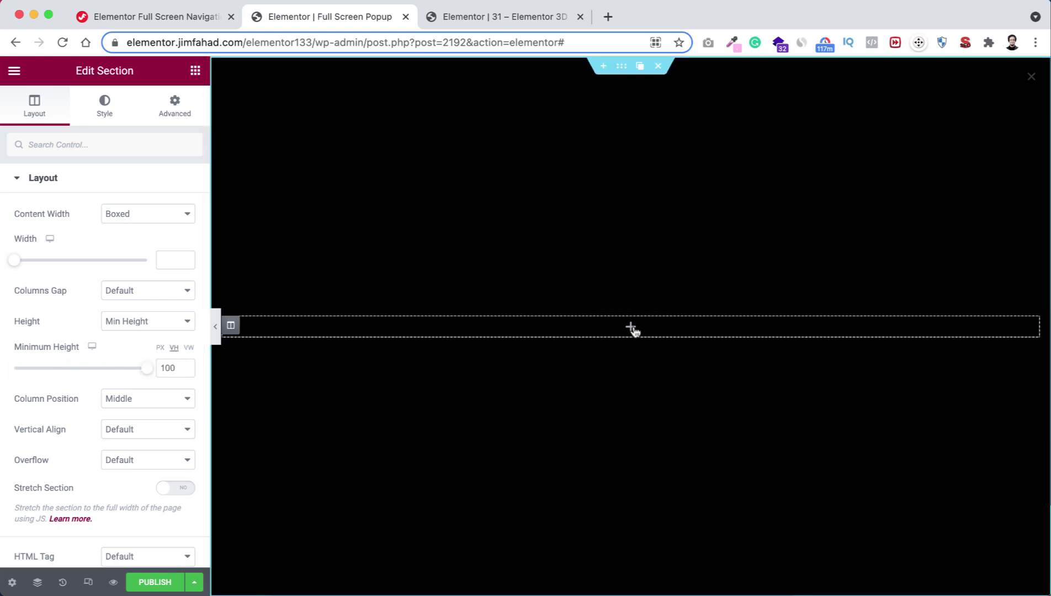
Try a Nav Menu widget in the section using Pepsi Menu with a Vertical layout and centre alignment, and delete it again.
click(631, 328)
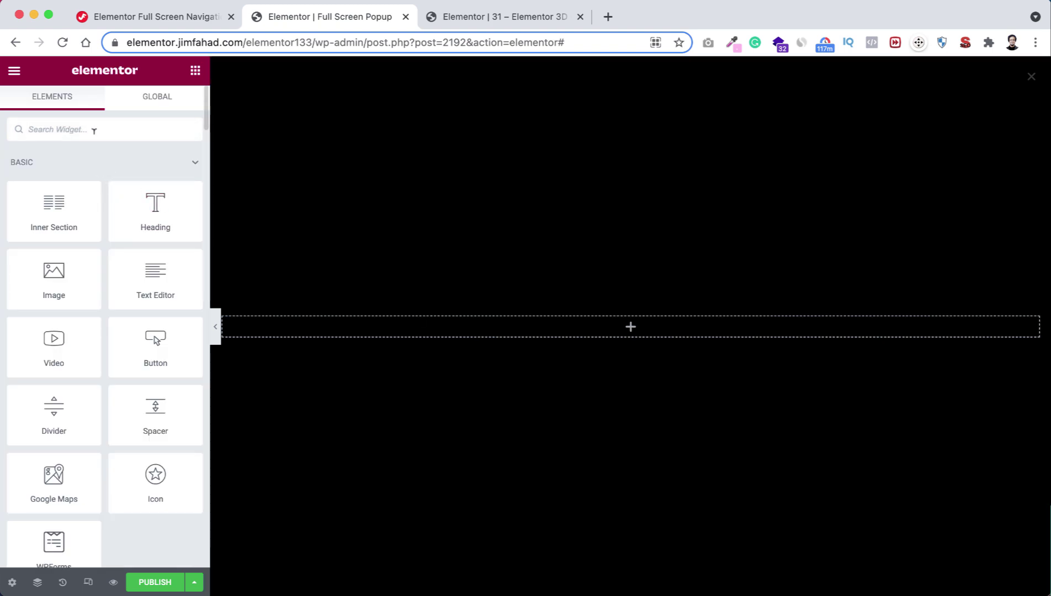
text(nav)
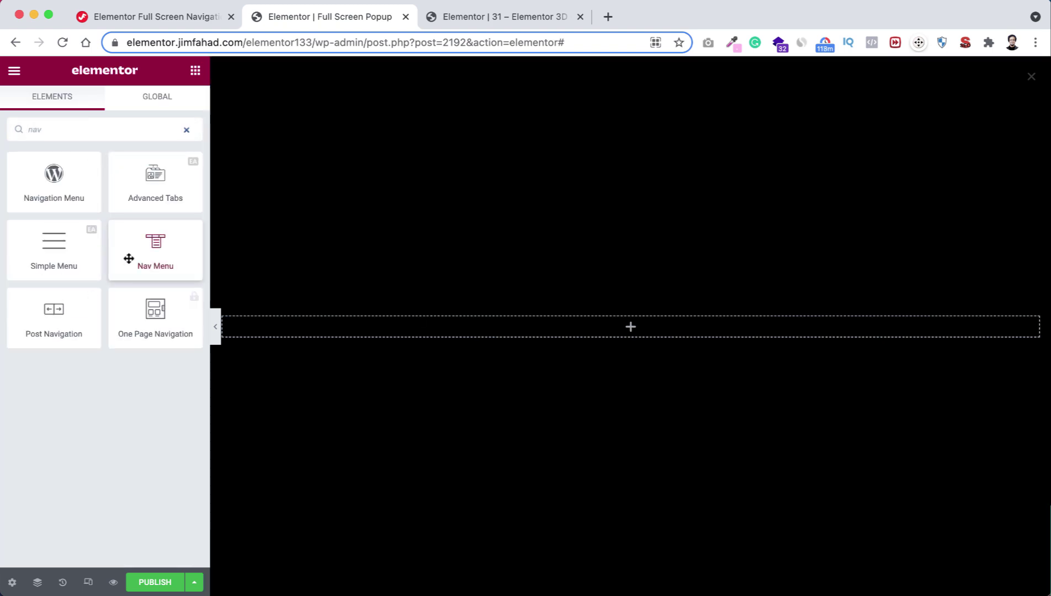
drag(145, 245, 624, 318)
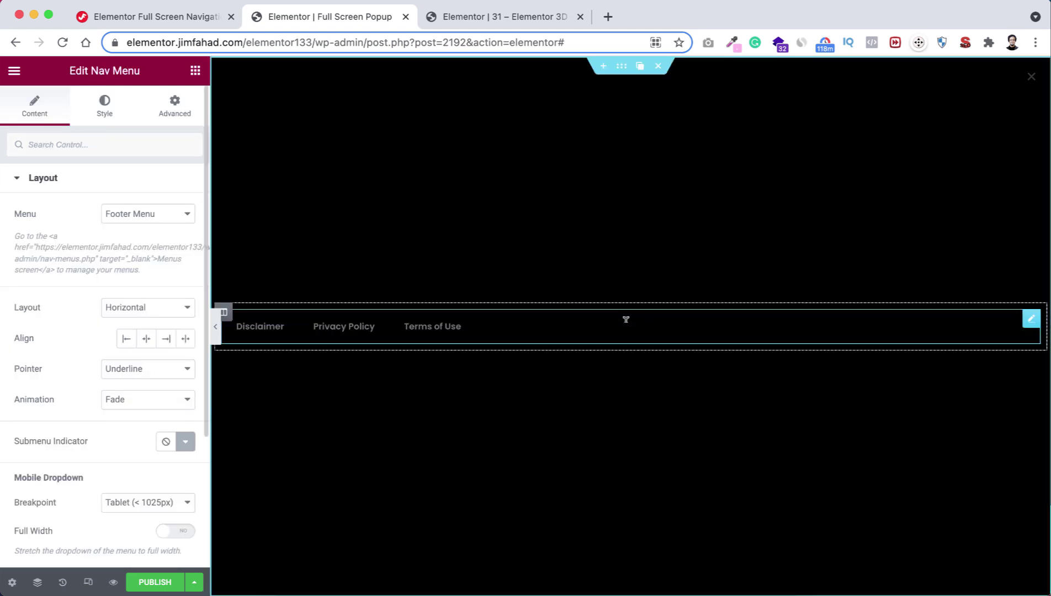
click(141, 216)
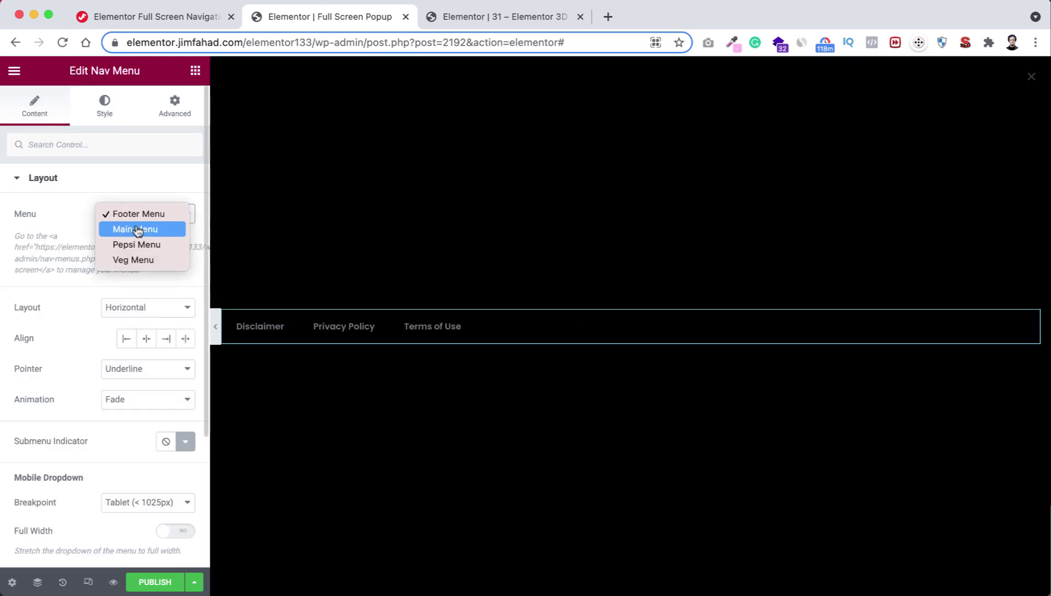
click(139, 246)
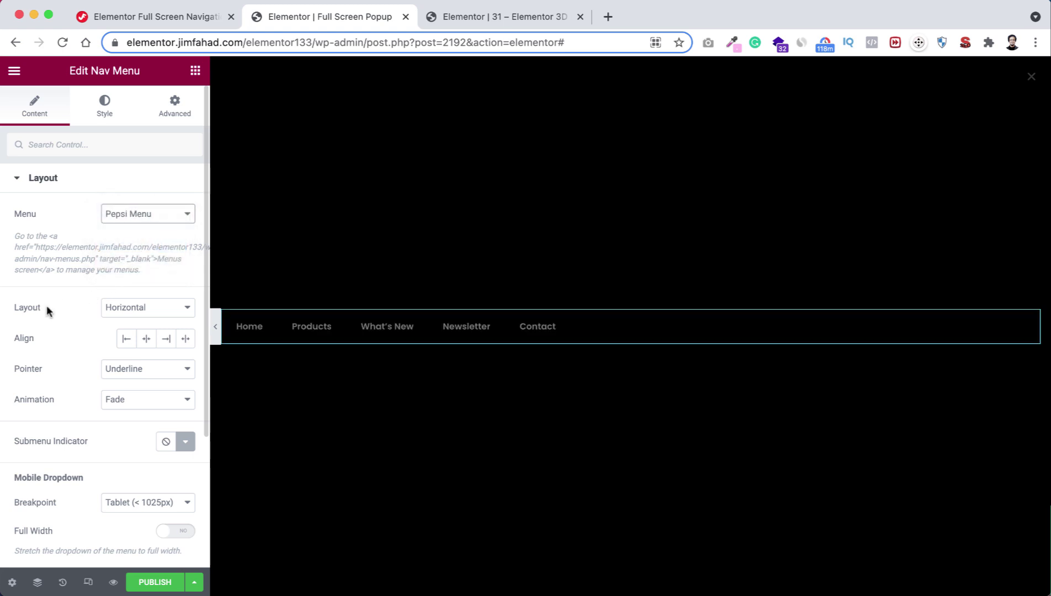
click(142, 307)
click(134, 325)
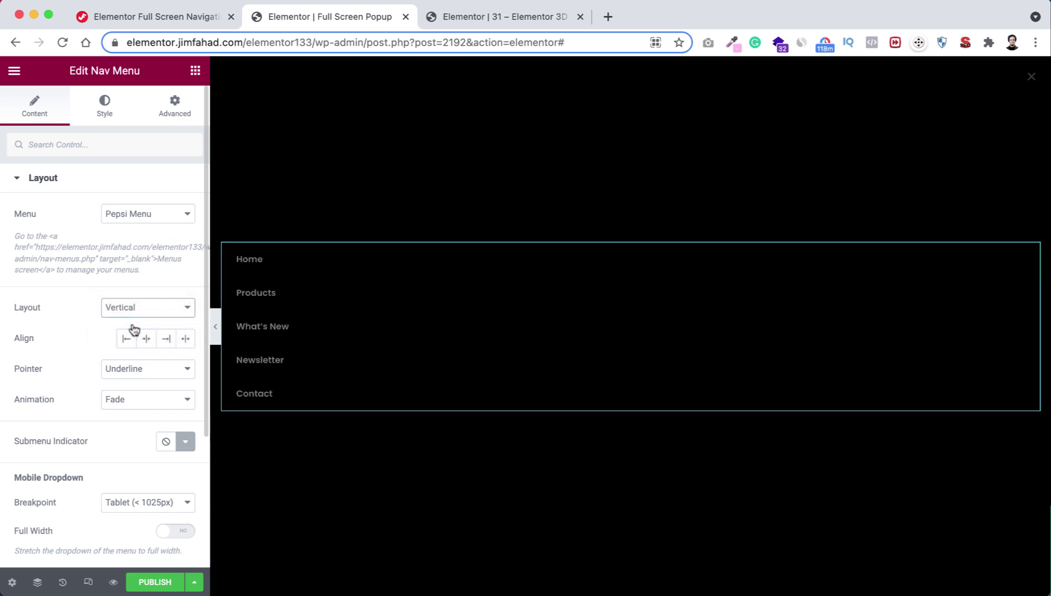
click(146, 338)
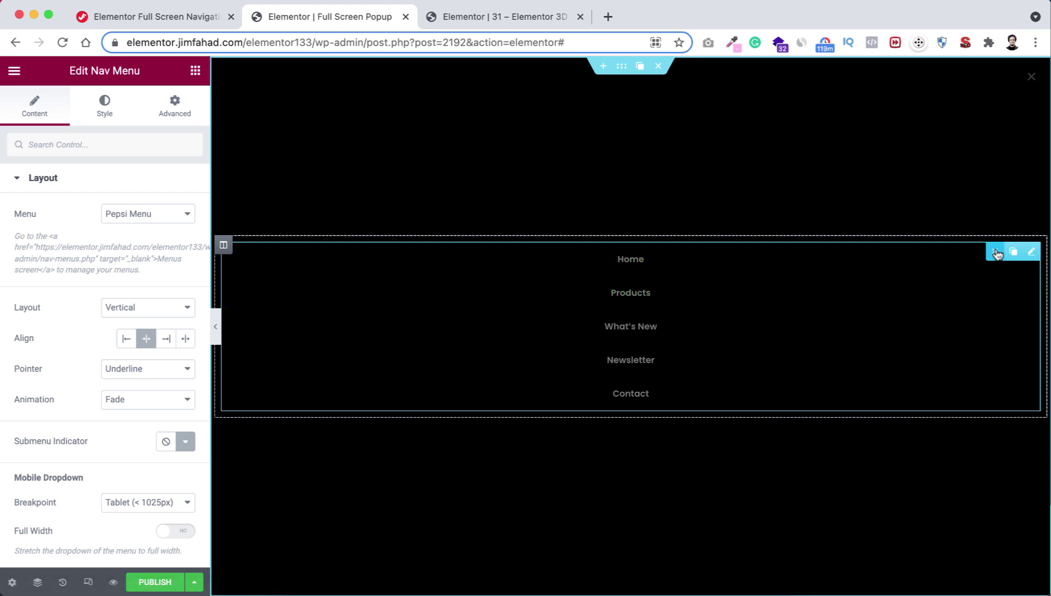
click(996, 252)
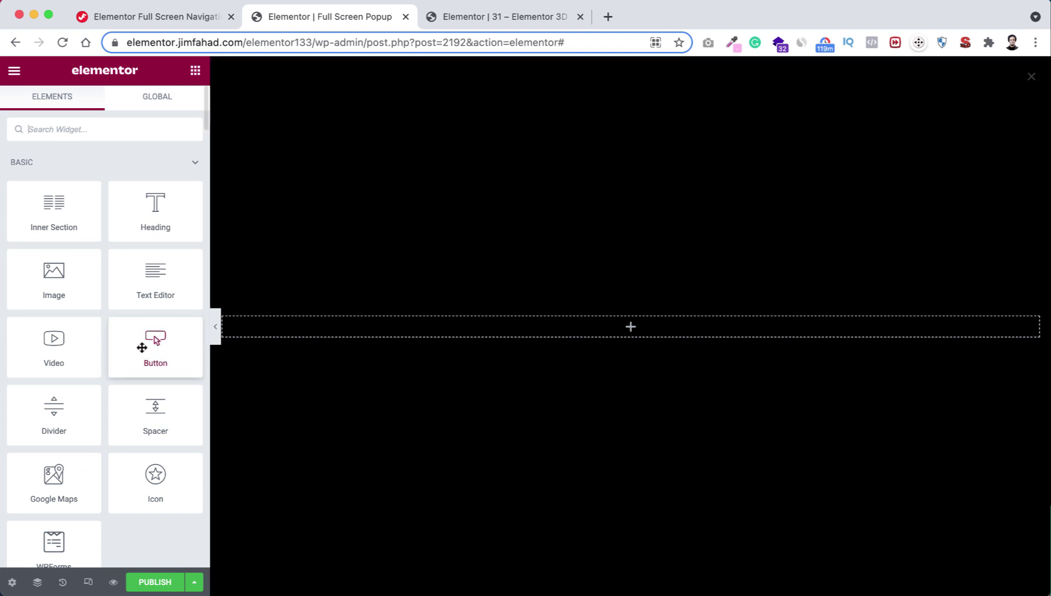
Place a Button widget in the section, centre it, and set its text to "ABOUT".
drag(155, 345, 635, 331)
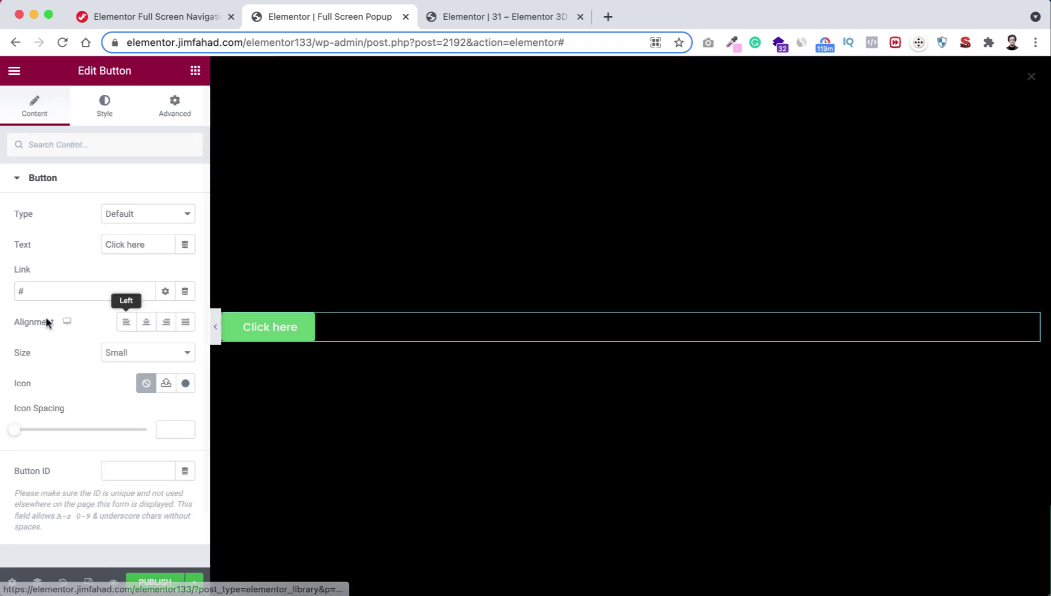
click(146, 323)
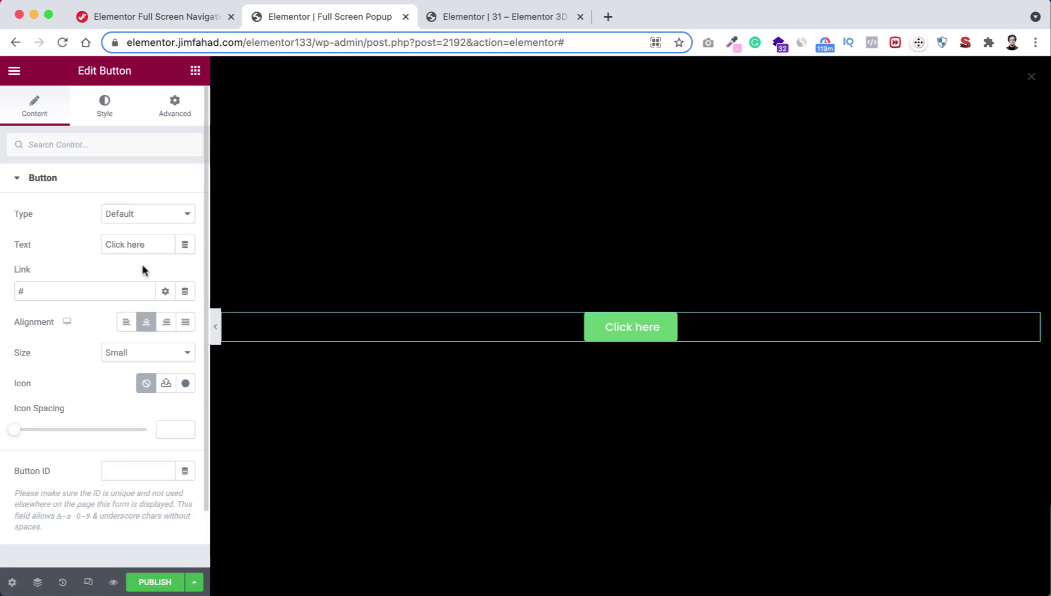
drag(150, 243, 93, 245)
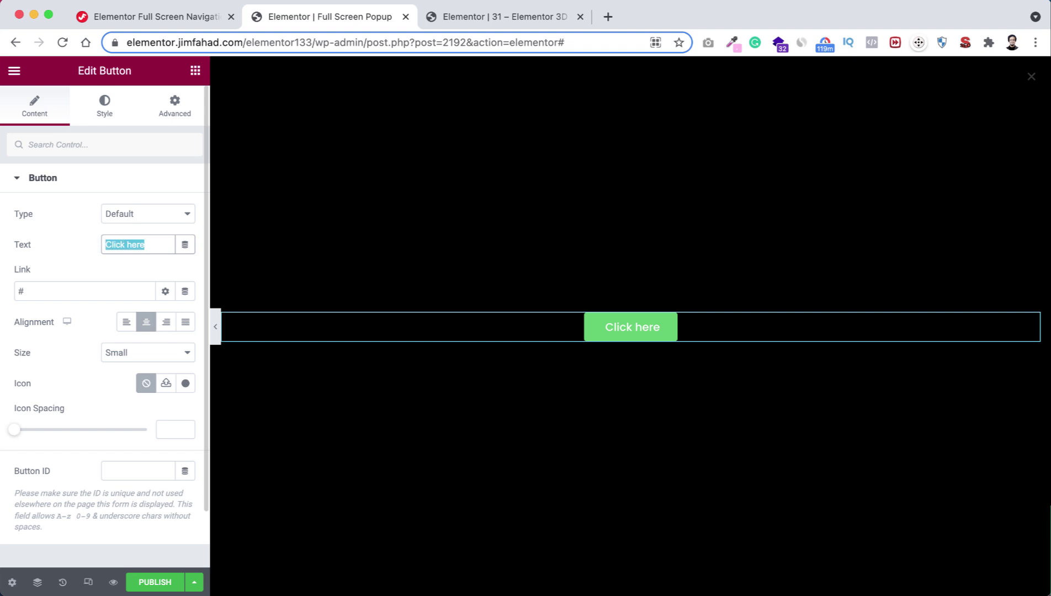
text(ABOUT)
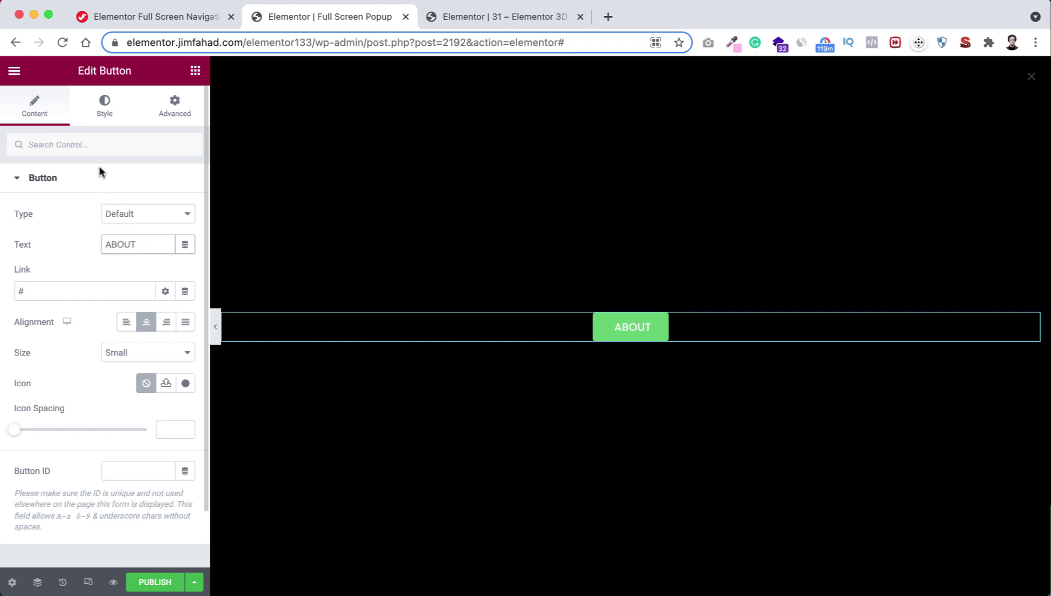
Set the ABOUT button's typography to size 7.5 VW and weight 800, with a tighter line height.
click(104, 106)
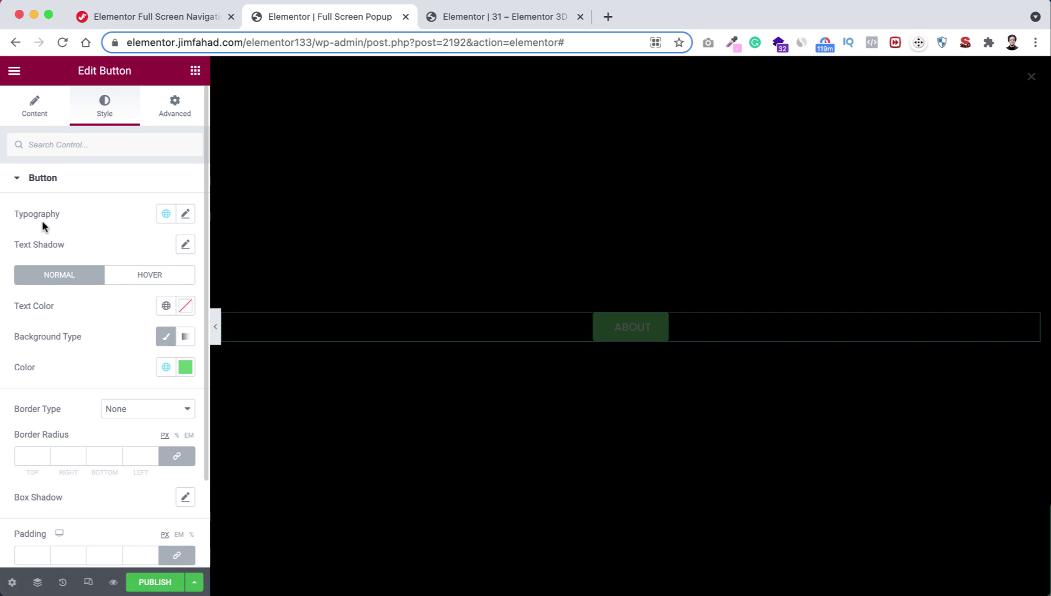
click(184, 215)
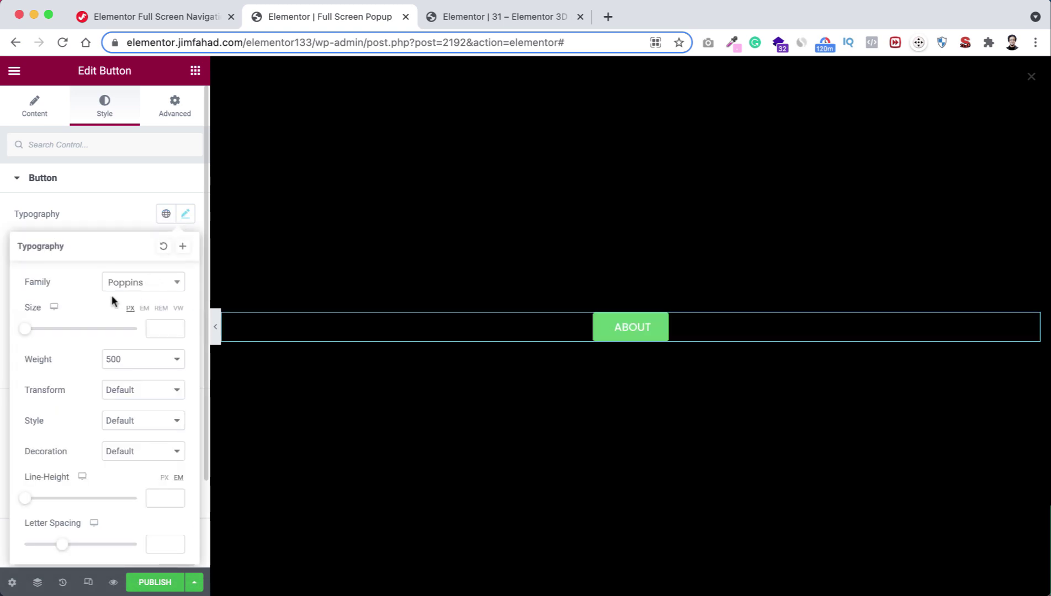
click(178, 308)
click(154, 326)
text(7.5)
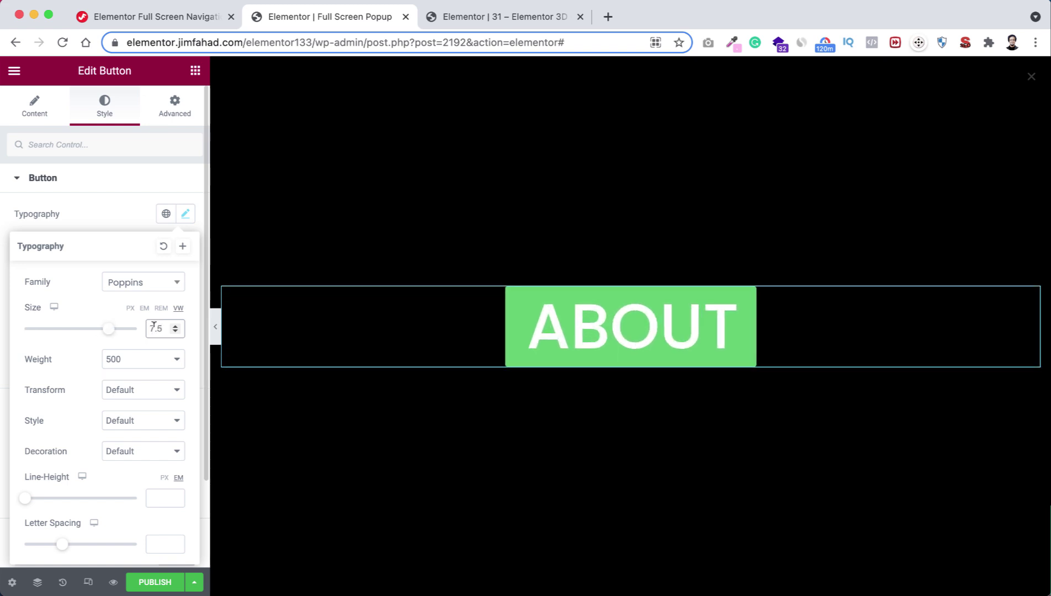
click(113, 359)
click(119, 403)
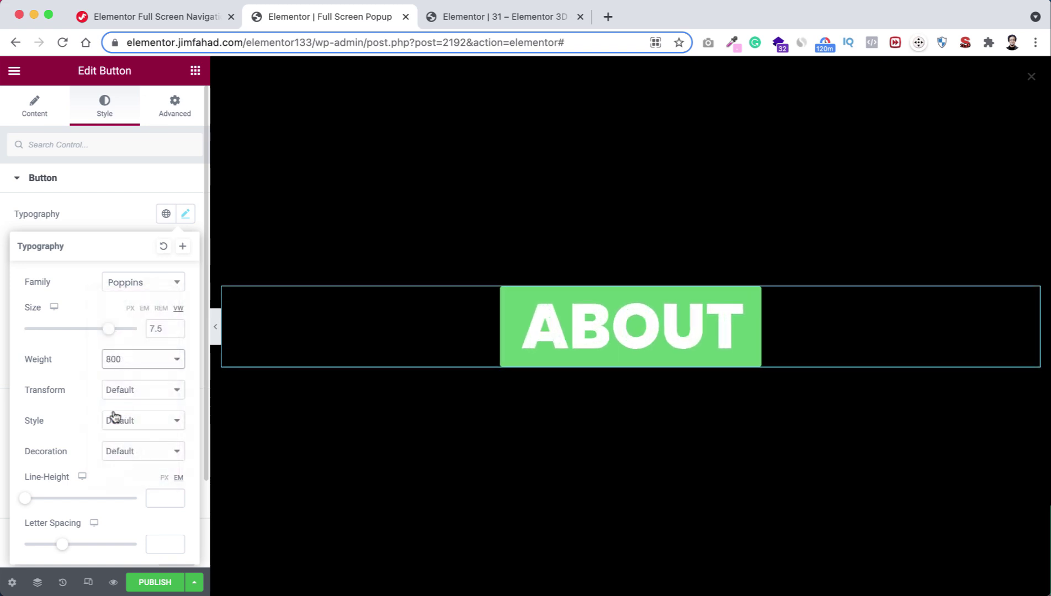
mouse_move(25, 498)
mouse_down()
mouse_move(51, 503)
mouse_move(30, 499)
mouse_up()
click(119, 206)
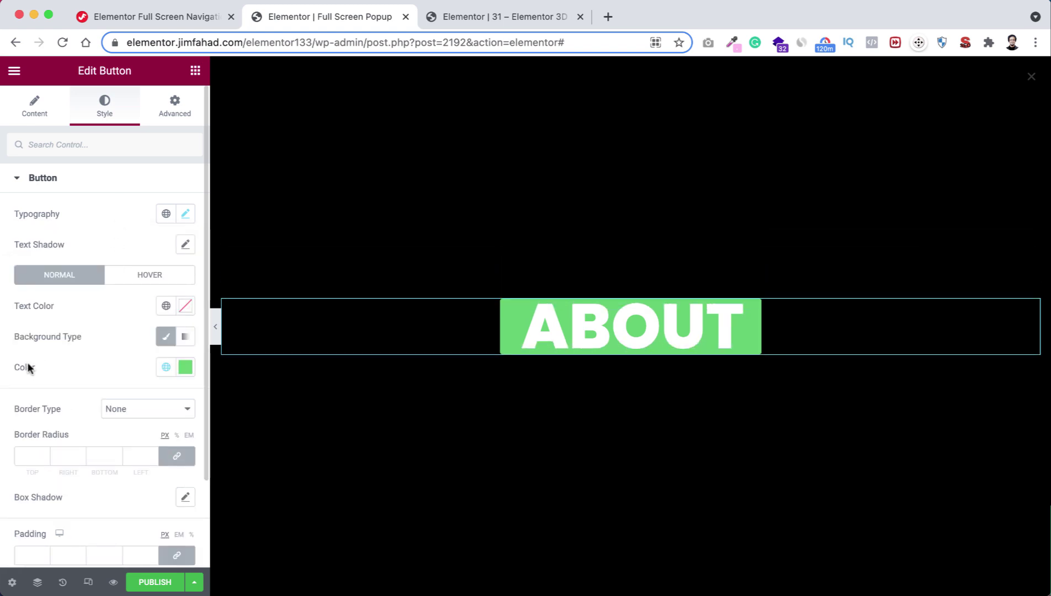
Make the ABOUT button's normal background colour and text colour fully transparent.
click(185, 369)
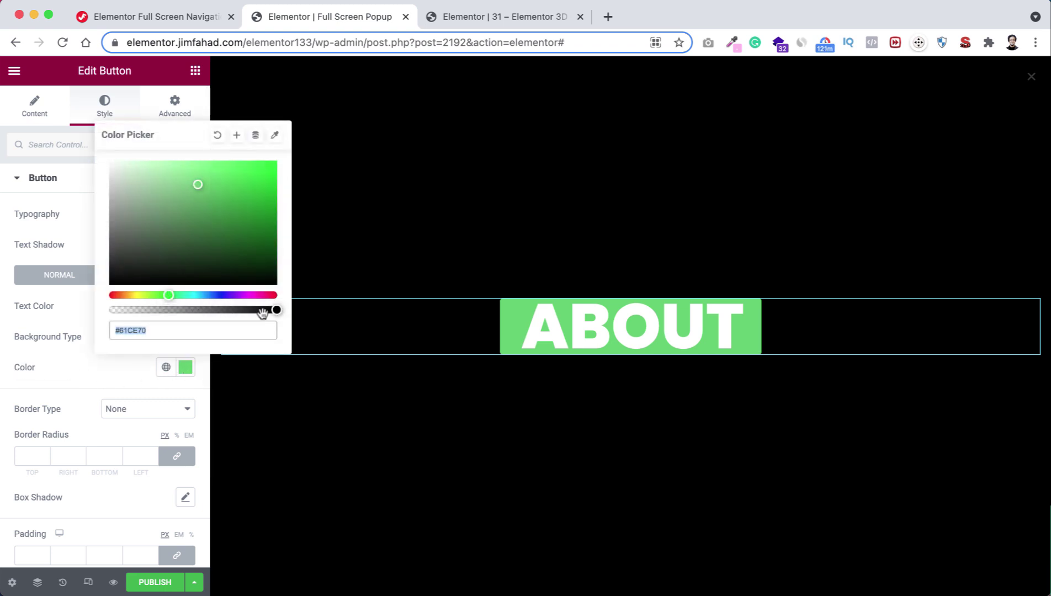
drag(276, 309, 101, 305)
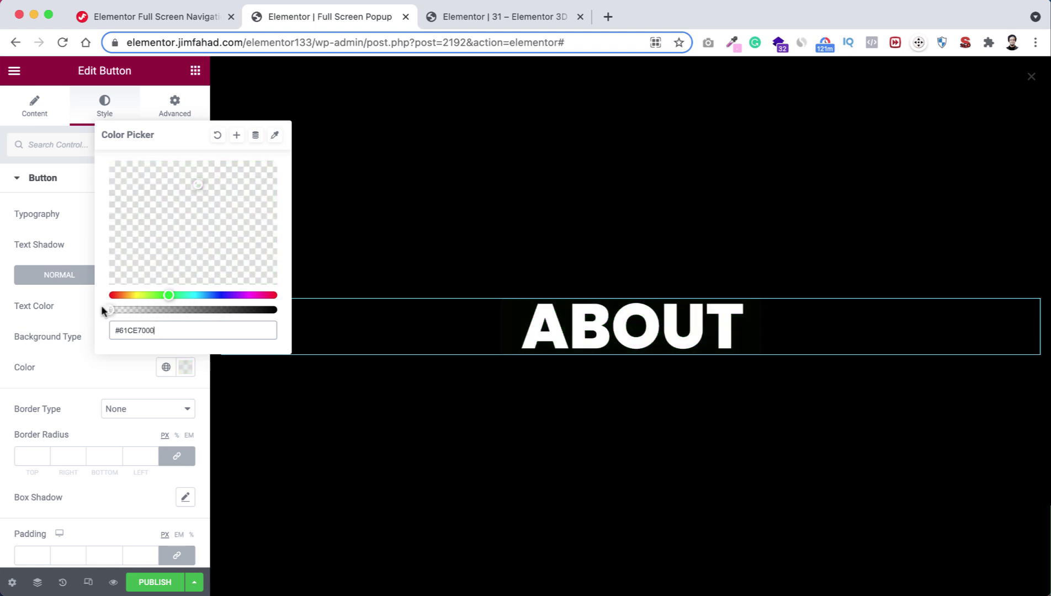
click(51, 315)
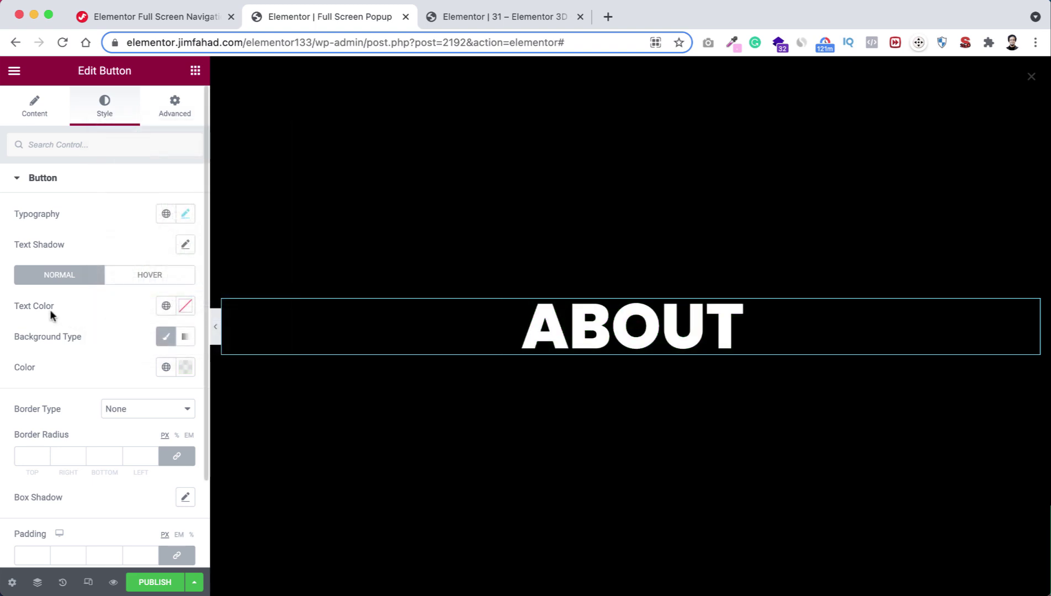
click(186, 307)
drag(276, 509, 99, 505)
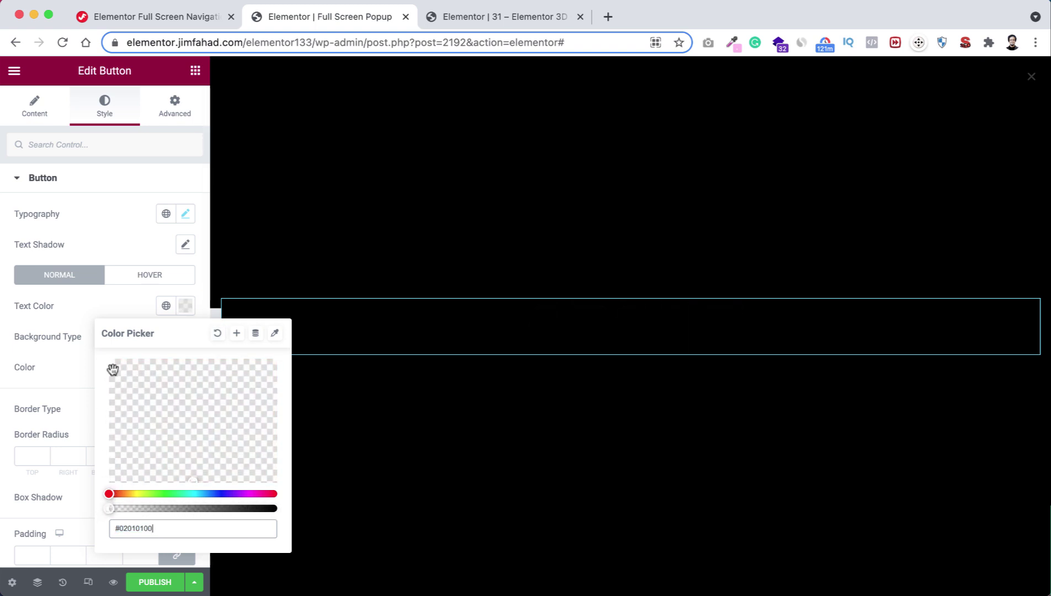
click(112, 302)
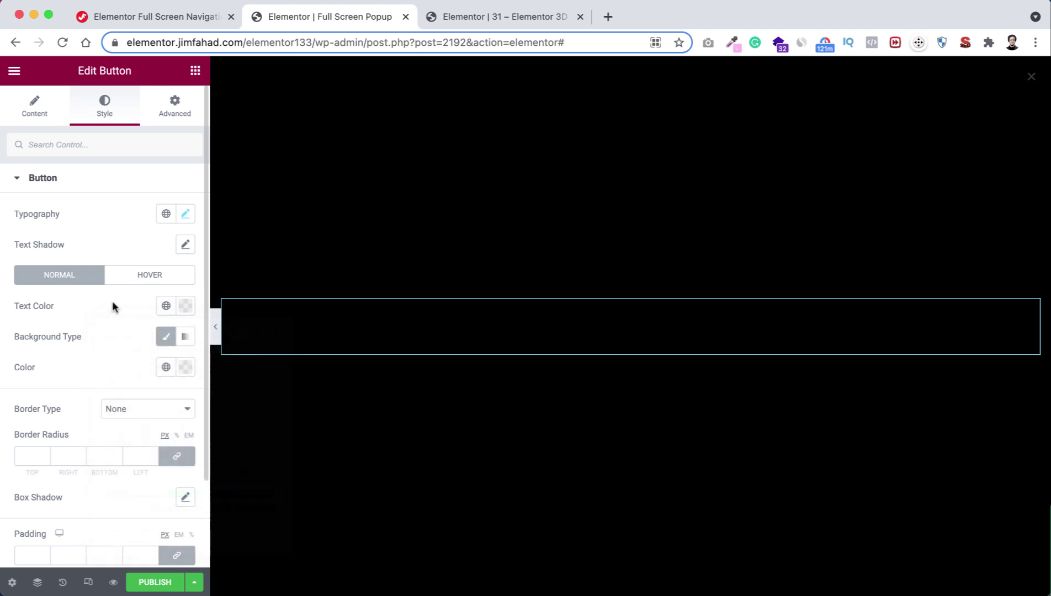
Copy the Text Stroke CSS (-webkit-text-stroke: 1px #fff) from the tutorial page into the ABOUT button's custom CSS.
click(173, 109)
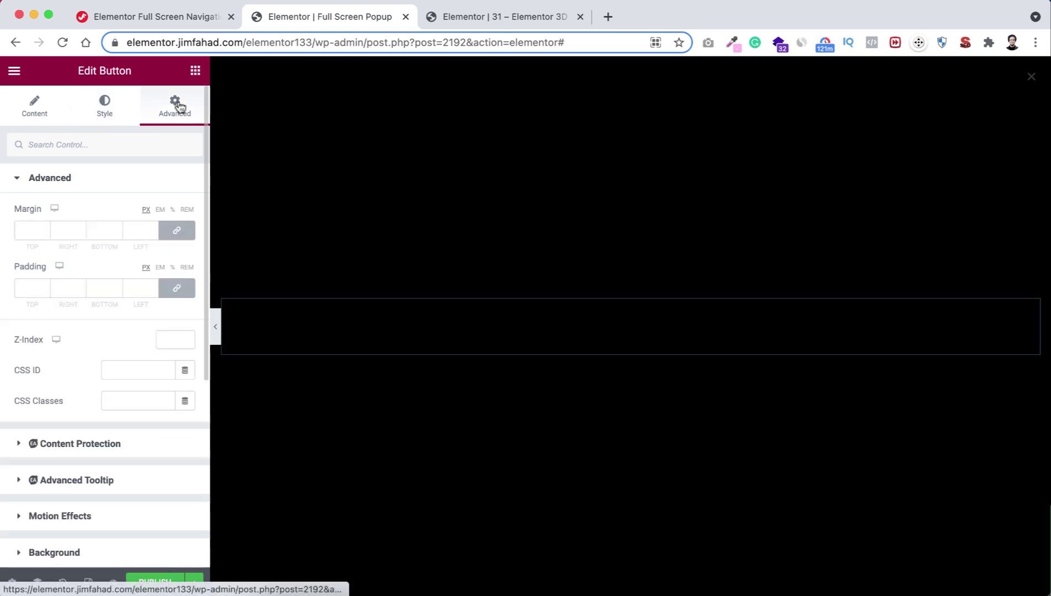
scroll(105, 420, down, 1)
scroll(105, 442, down, 5)
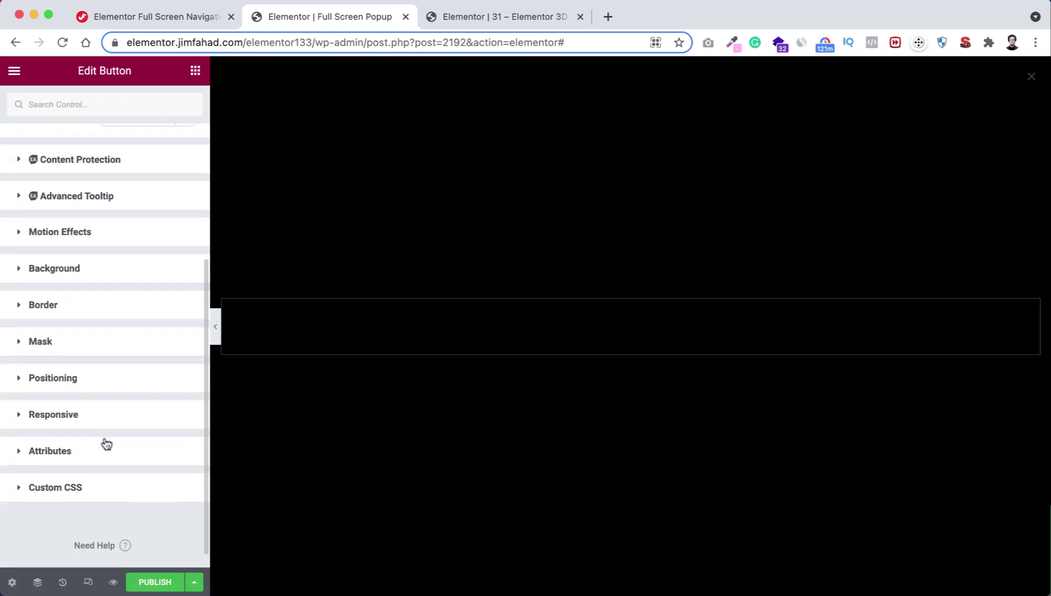
click(91, 467)
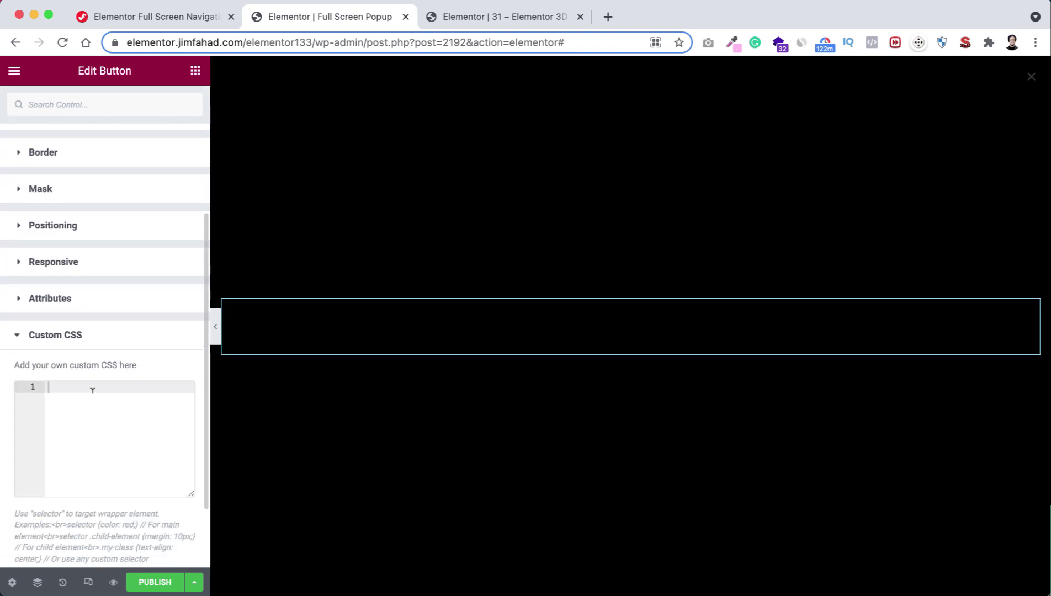
click(157, 23)
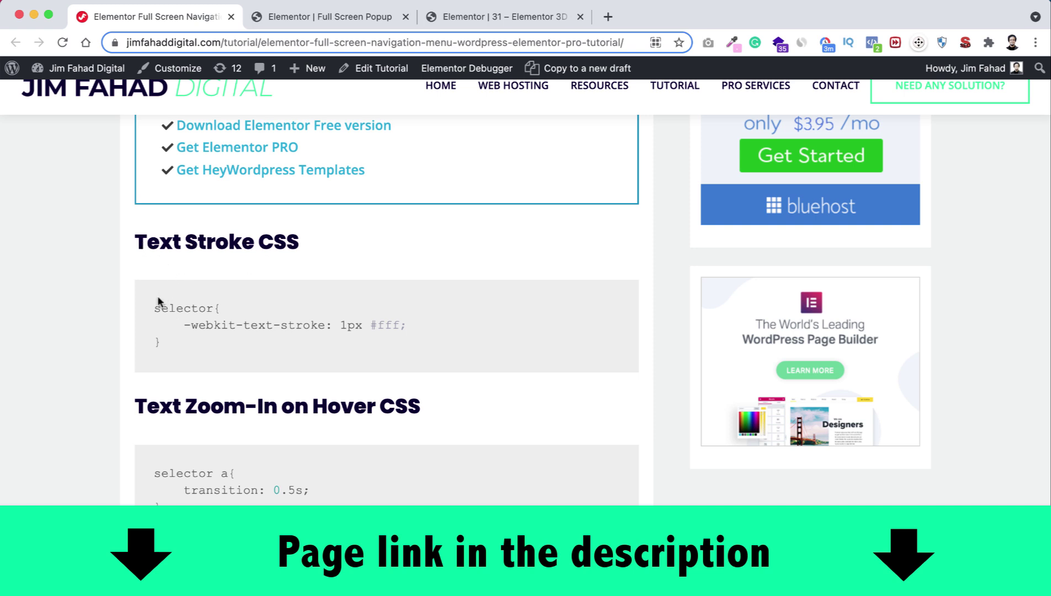
drag(152, 302, 169, 340)
key(super+c)
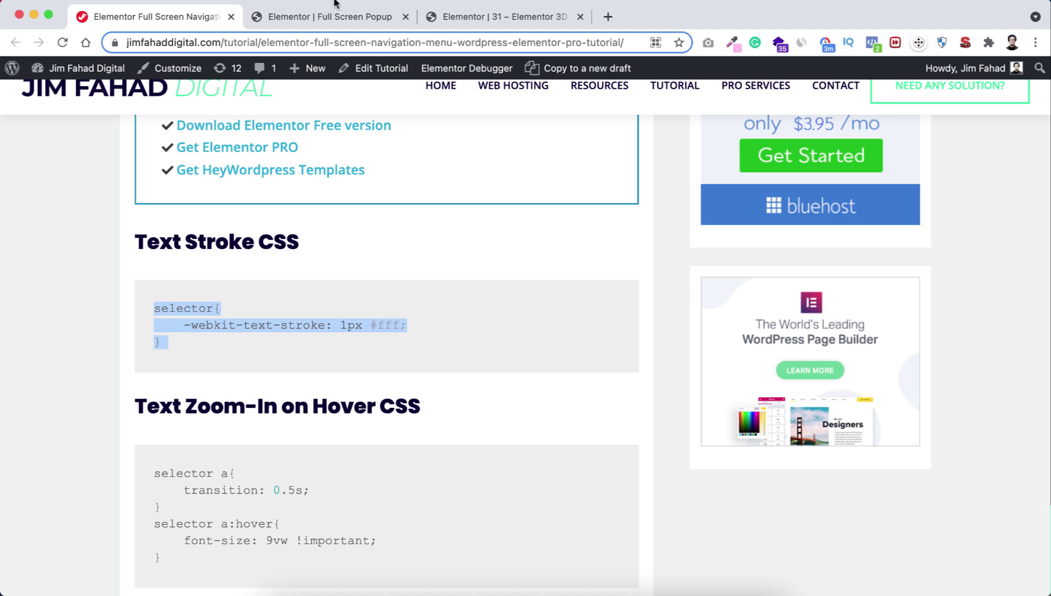
click(326, 17)
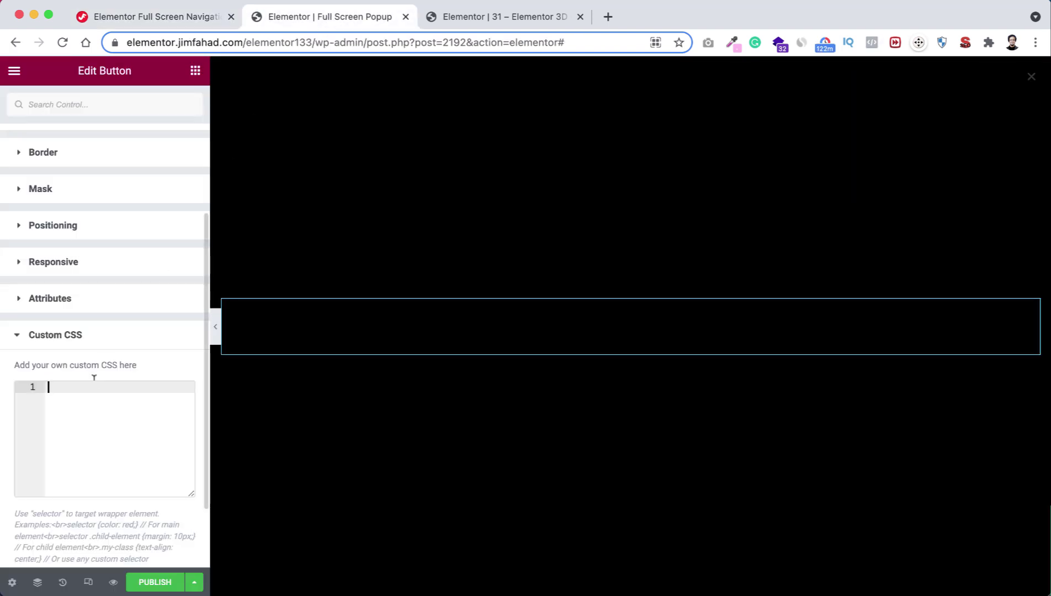
key(super+v)
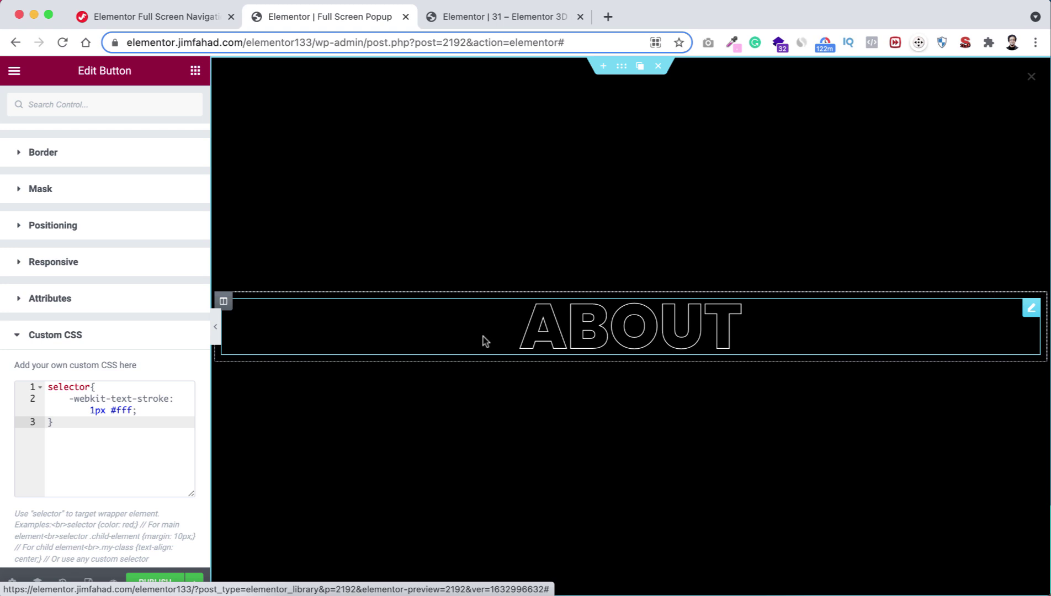
Append the tutorial page's Text Zoom-In on Hover CSS, with 0.5s transition and 9vw hover font size, below the stroke rule.
click(176, 15)
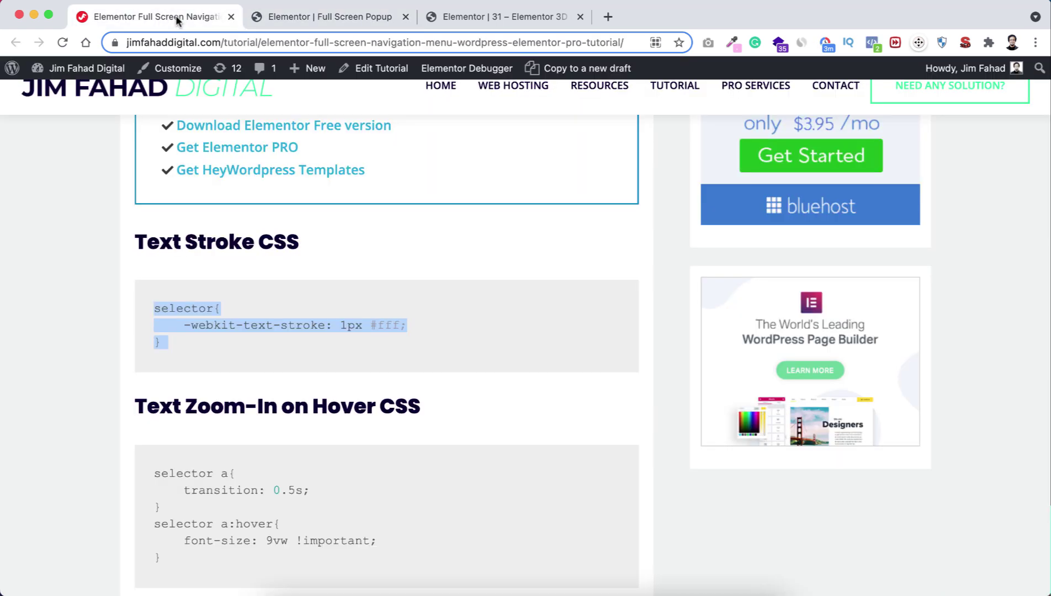
scroll(135, 354, down, 3)
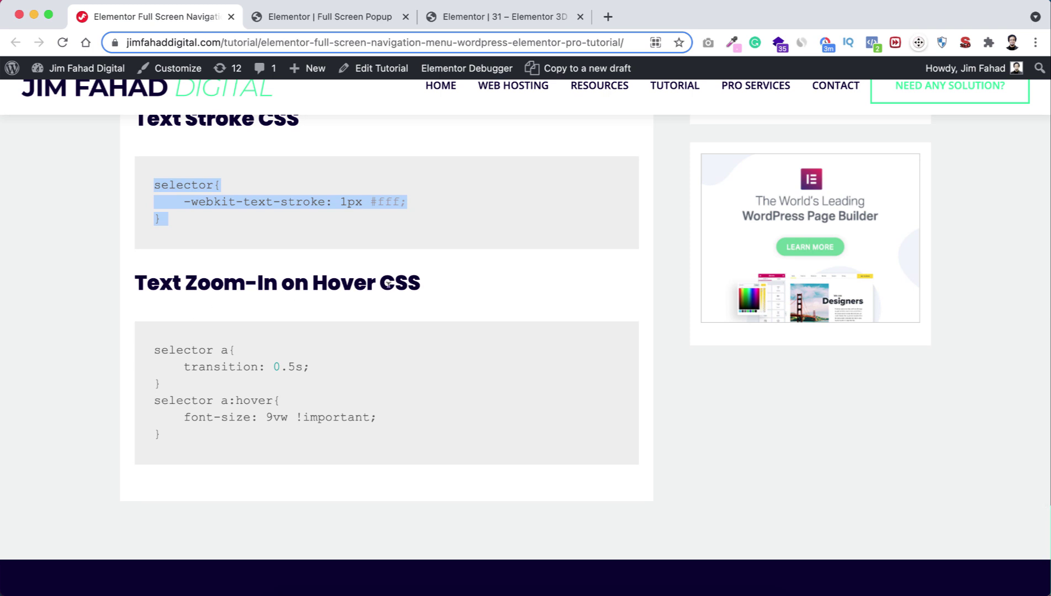
drag(154, 348, 185, 443)
key(super+c)
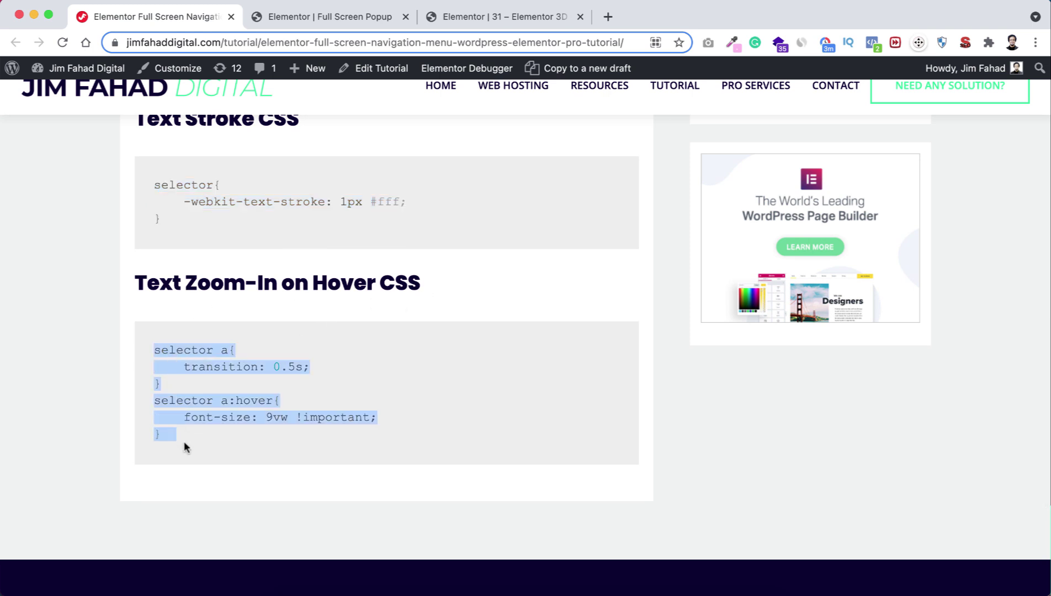
click(281, 16)
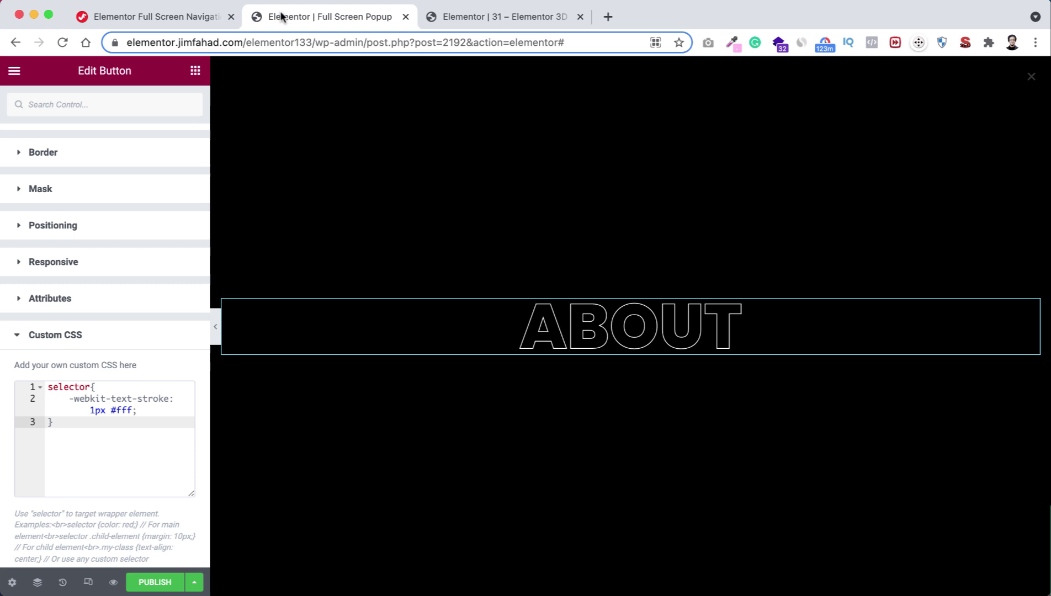
key(Return)
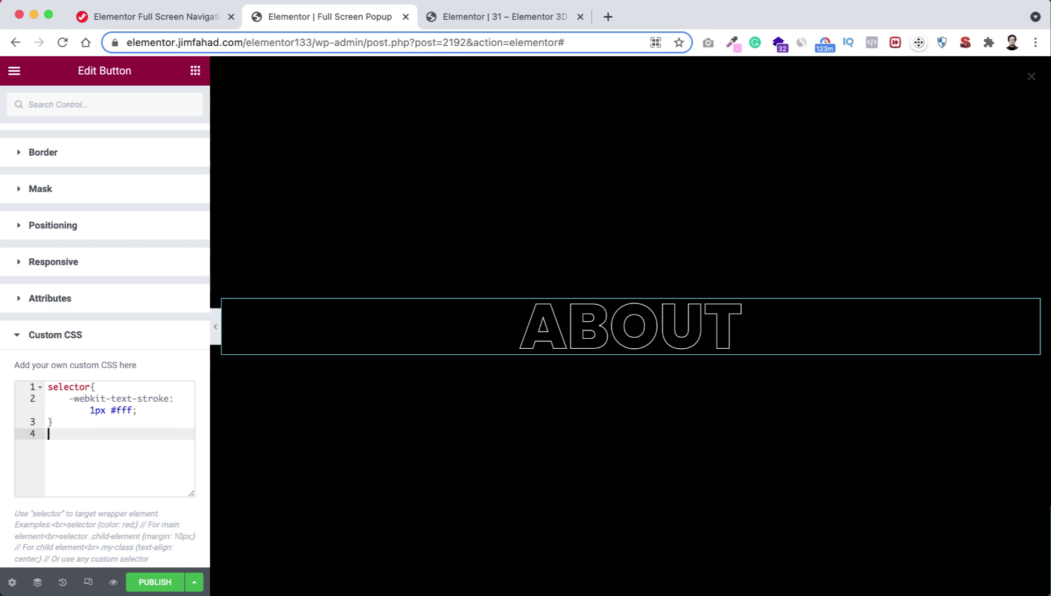
key(Return)
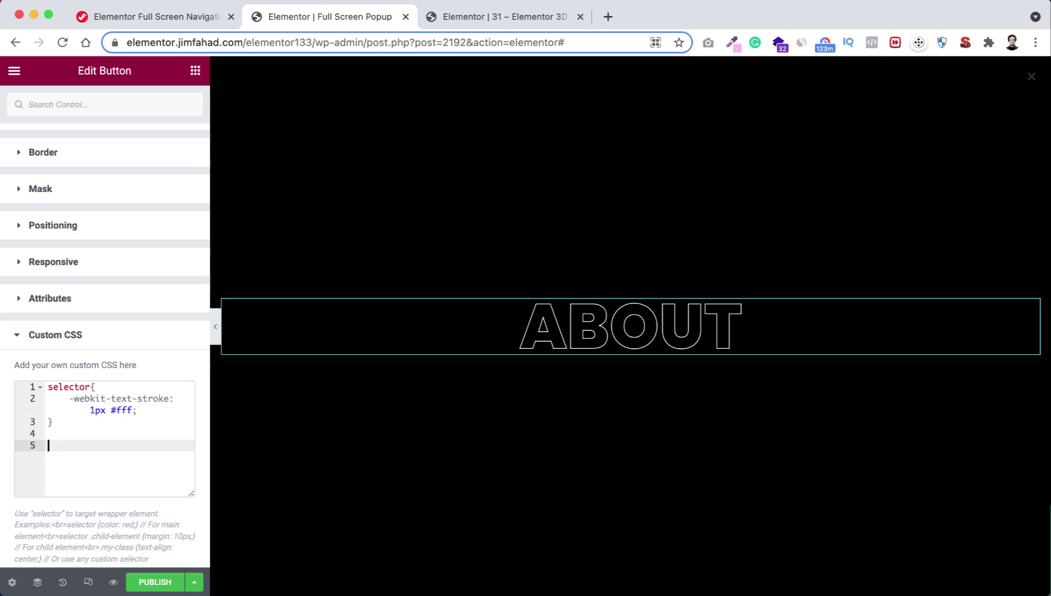
key(super+v)
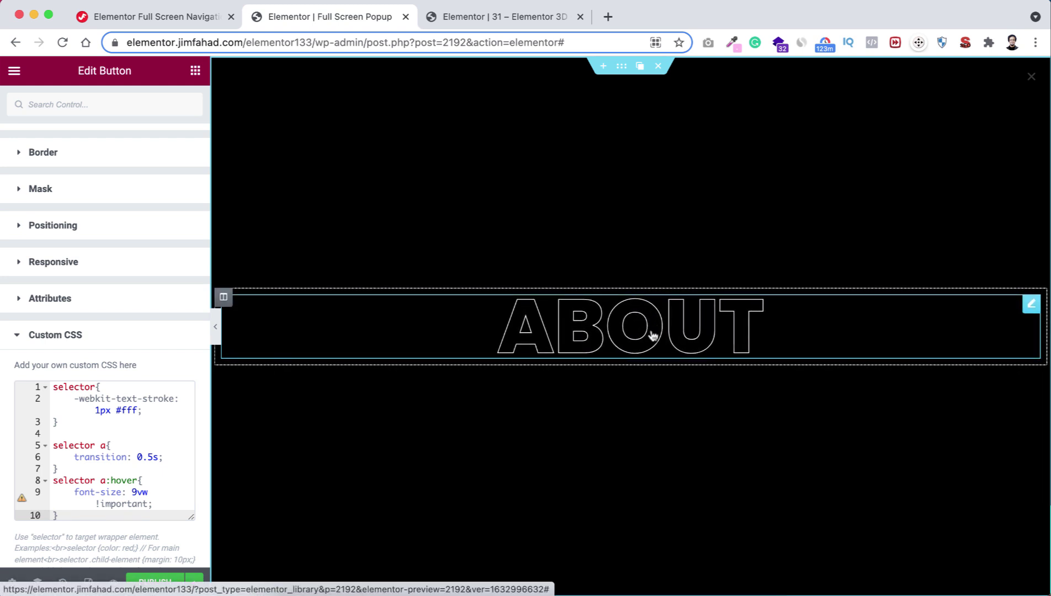
Set the ABOUT button's hover text colour to white.
scroll(159, 232, up, 5)
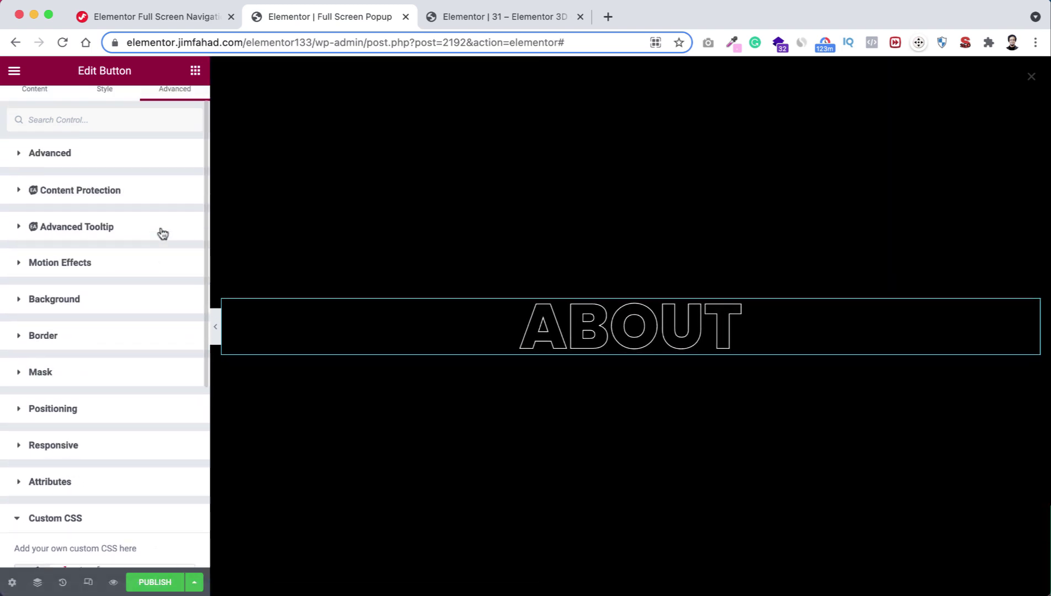
click(105, 112)
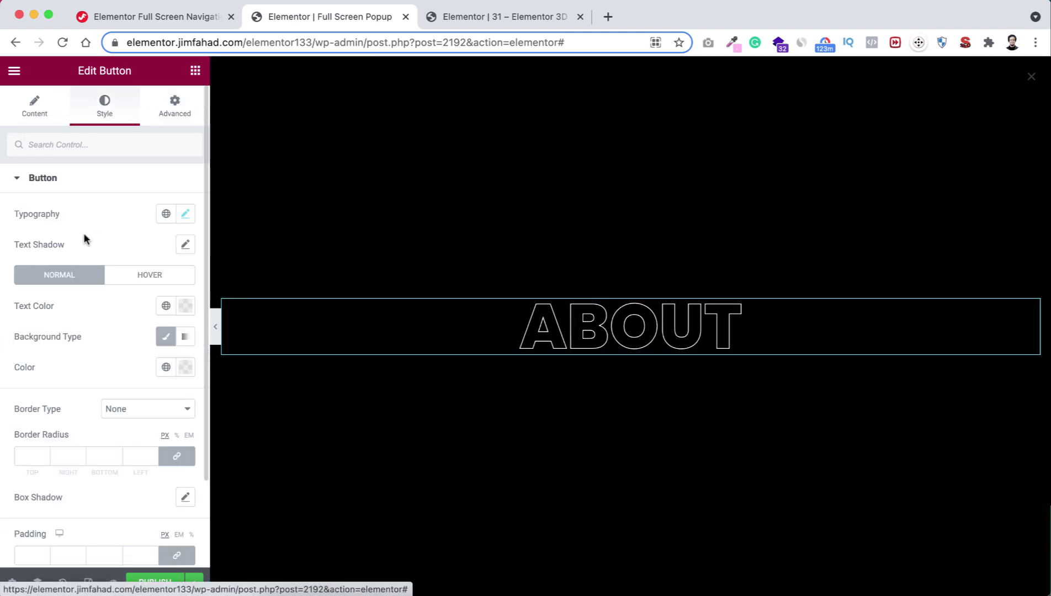
click(142, 282)
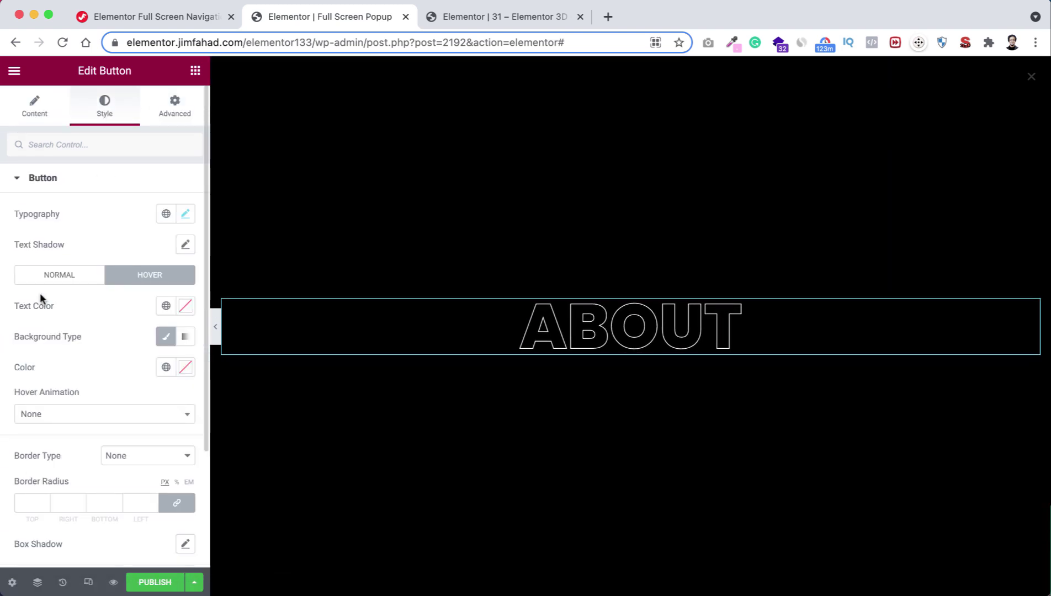
click(186, 319)
click(134, 380)
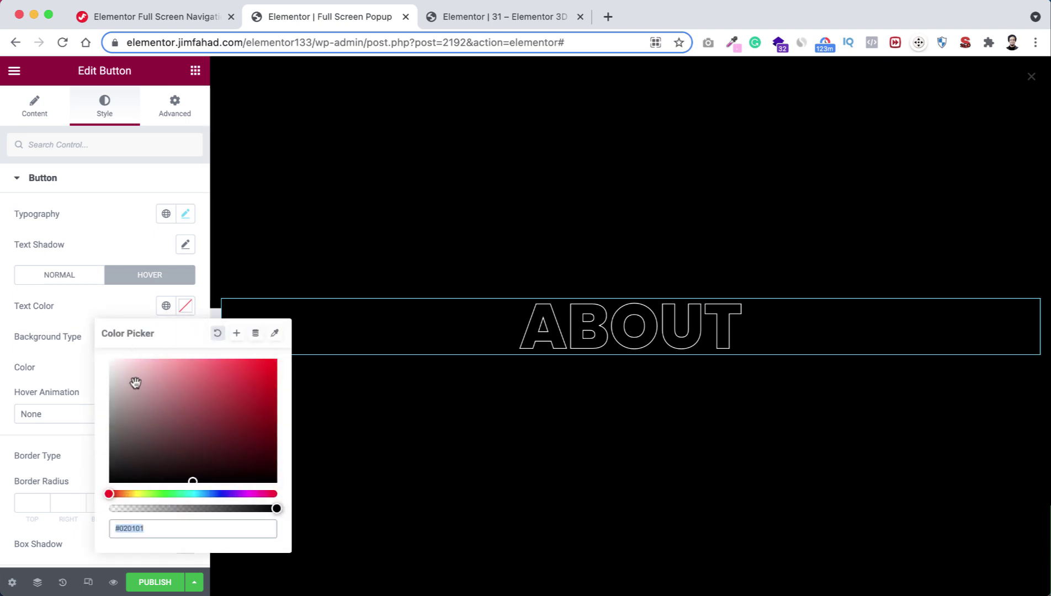
click(87, 340)
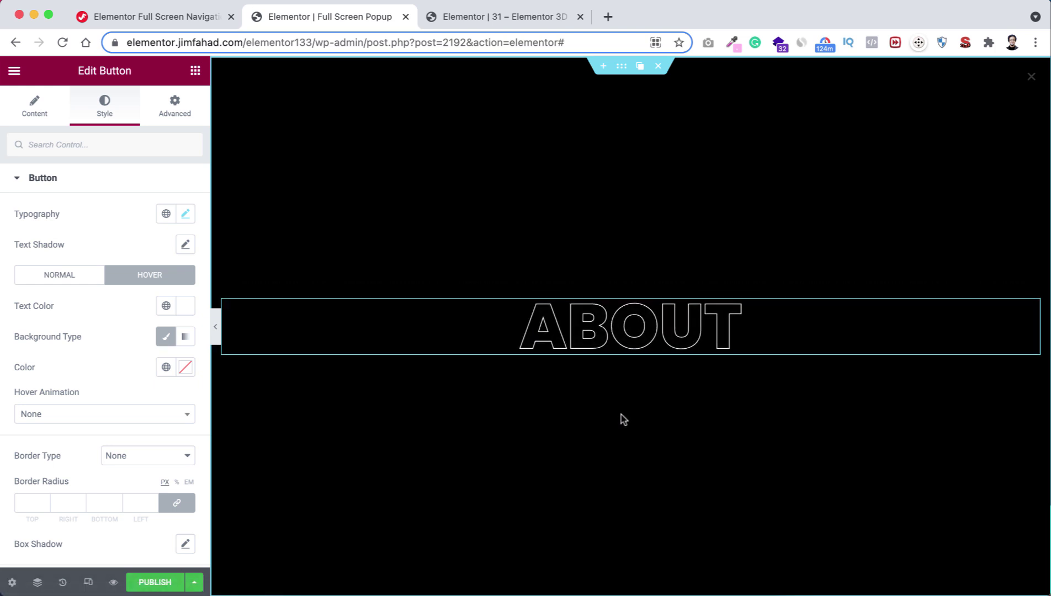
Duplicate the ABOUT button twice and change the copies' texts to "REVIEWS" and "CONTACT".
click(1012, 310)
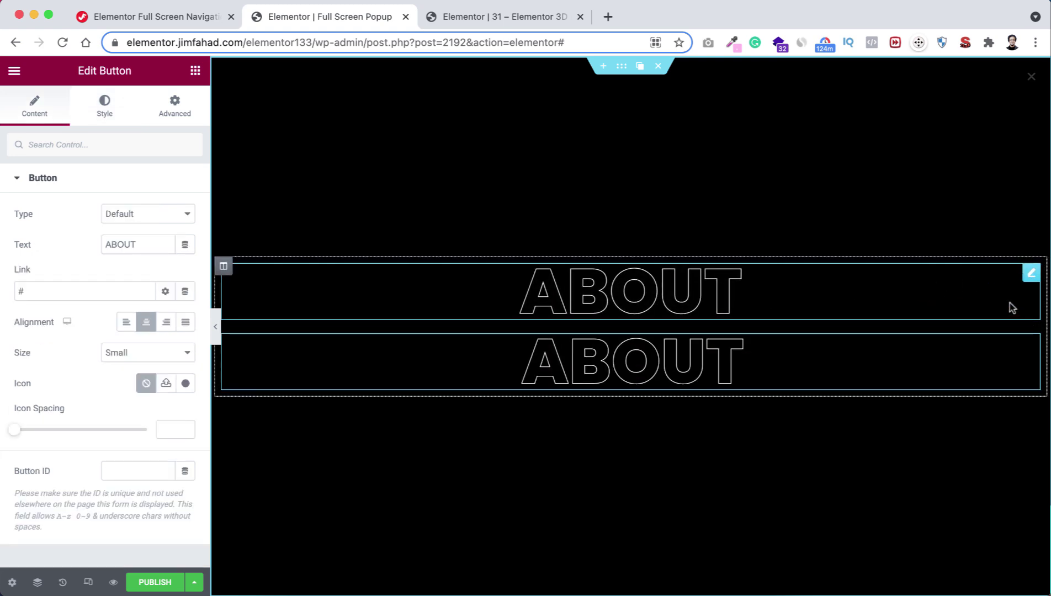
click(1013, 273)
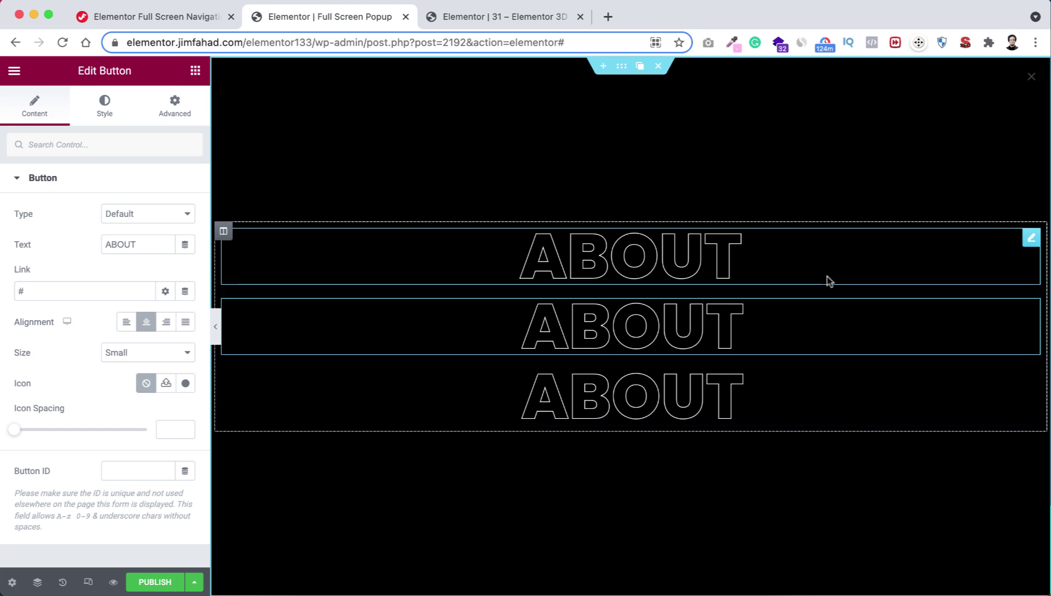
click(651, 340)
text(R)
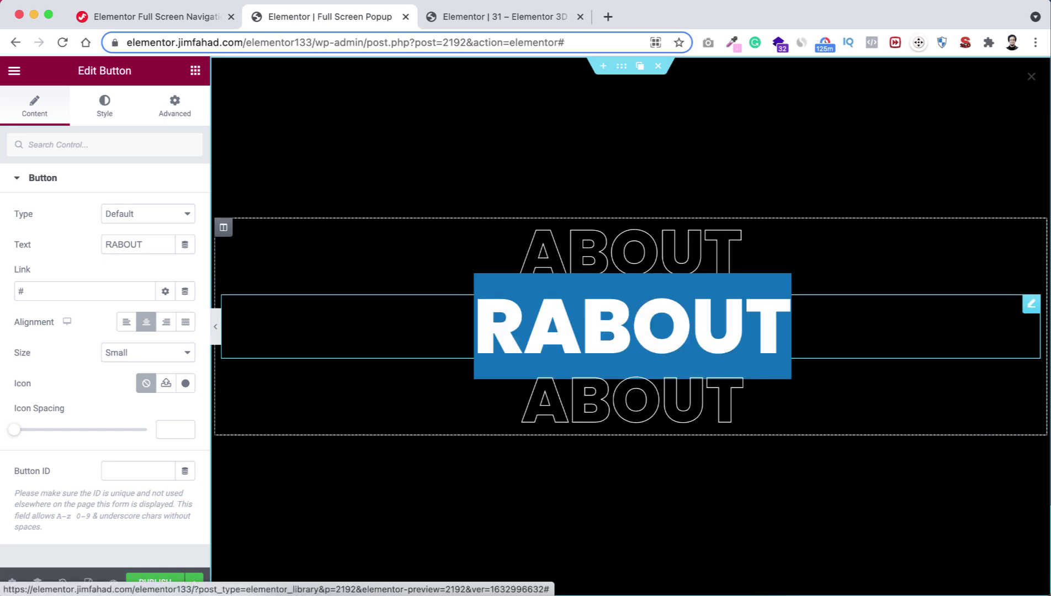
text(EVIEWS)
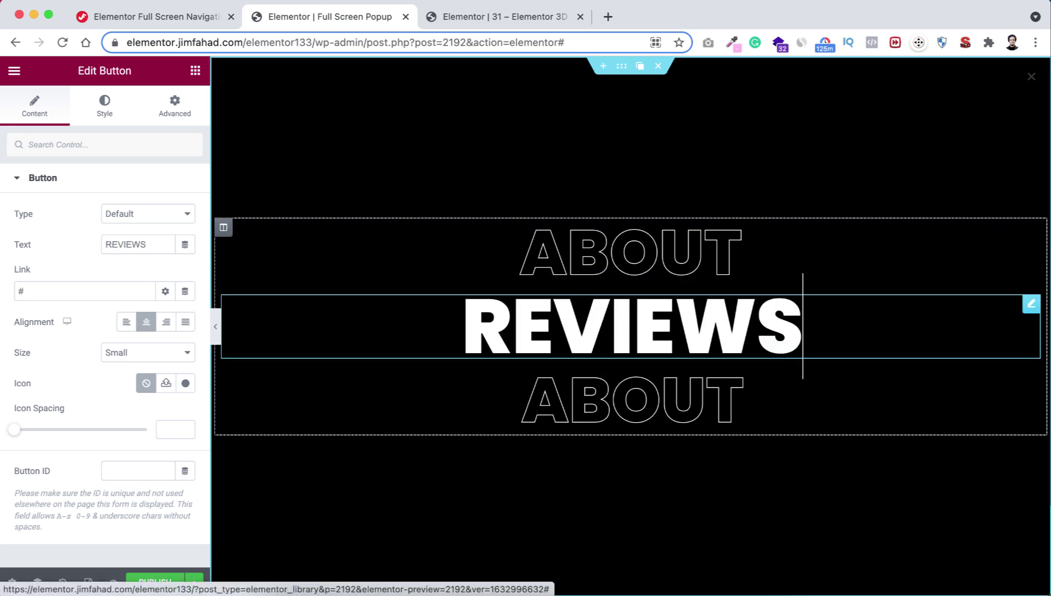
click(633, 402)
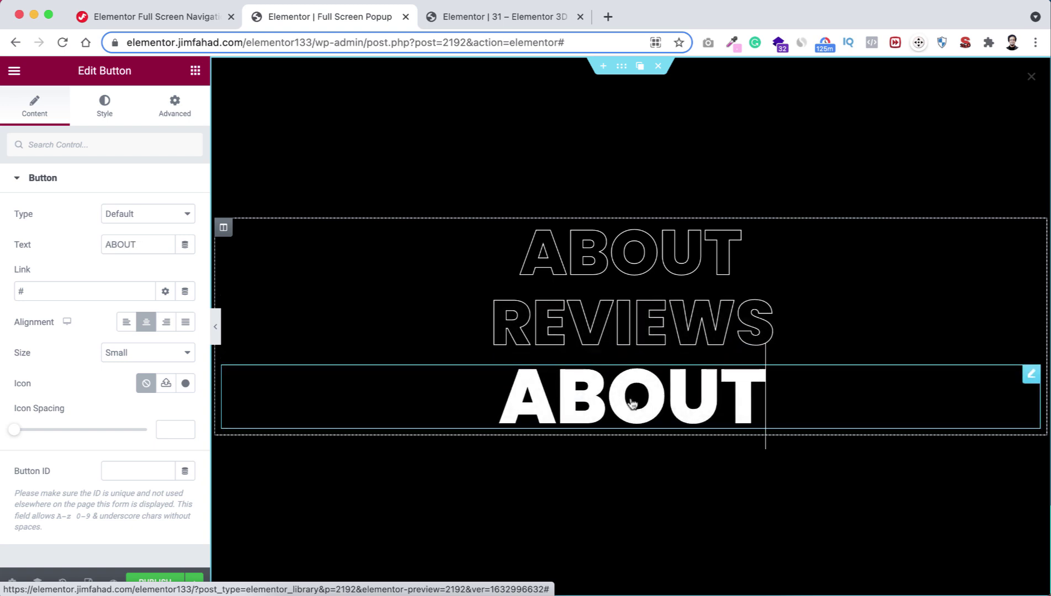
text(CONTACT)
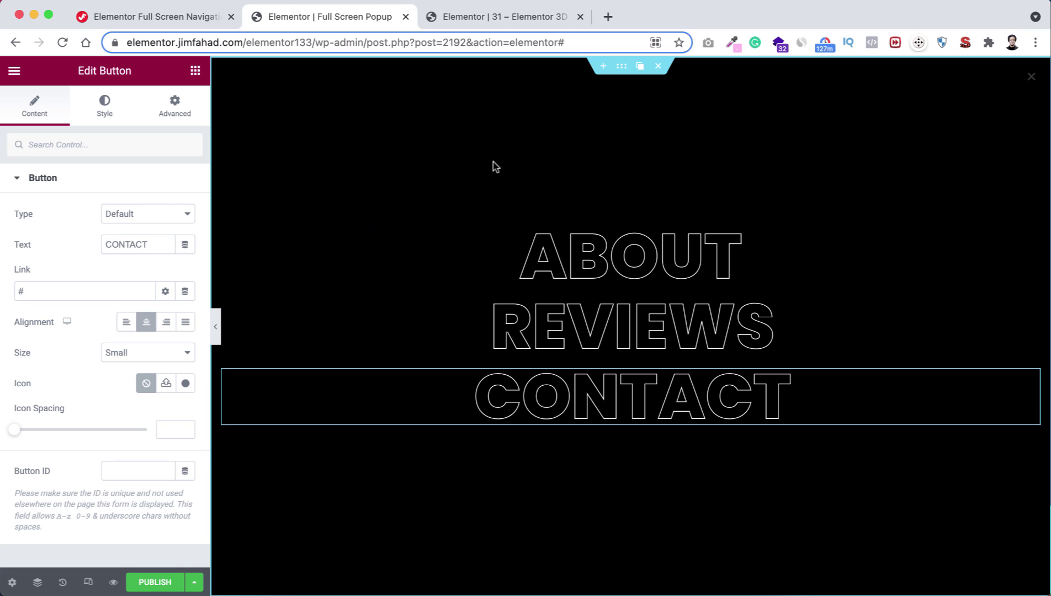
Give the section behind the menu buttons a classic background using the goldfish image Wild-animal-pic-16-Copy.png from the media library.
click(621, 68)
click(105, 104)
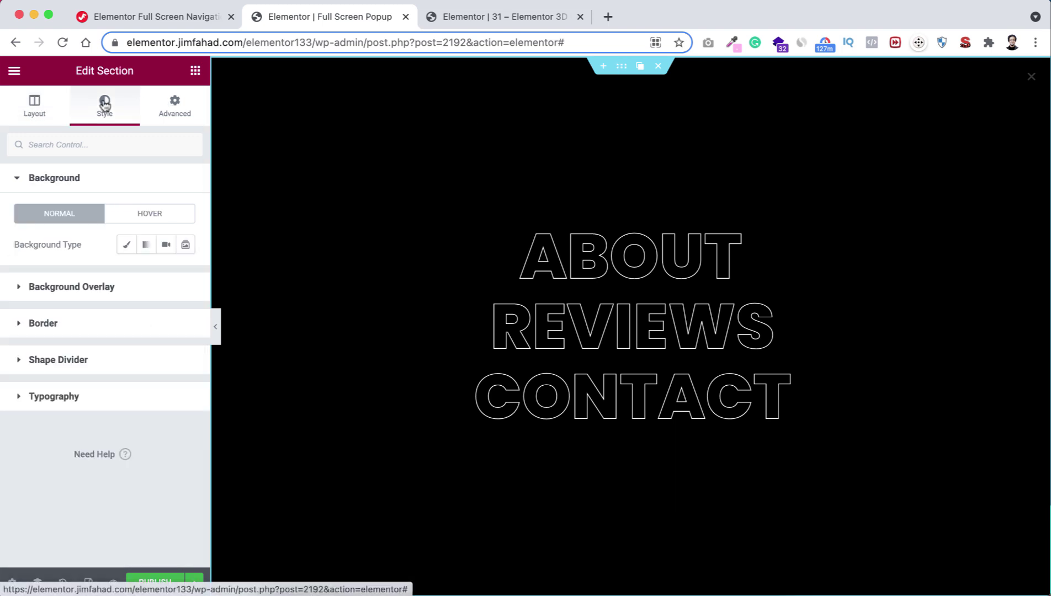
click(126, 244)
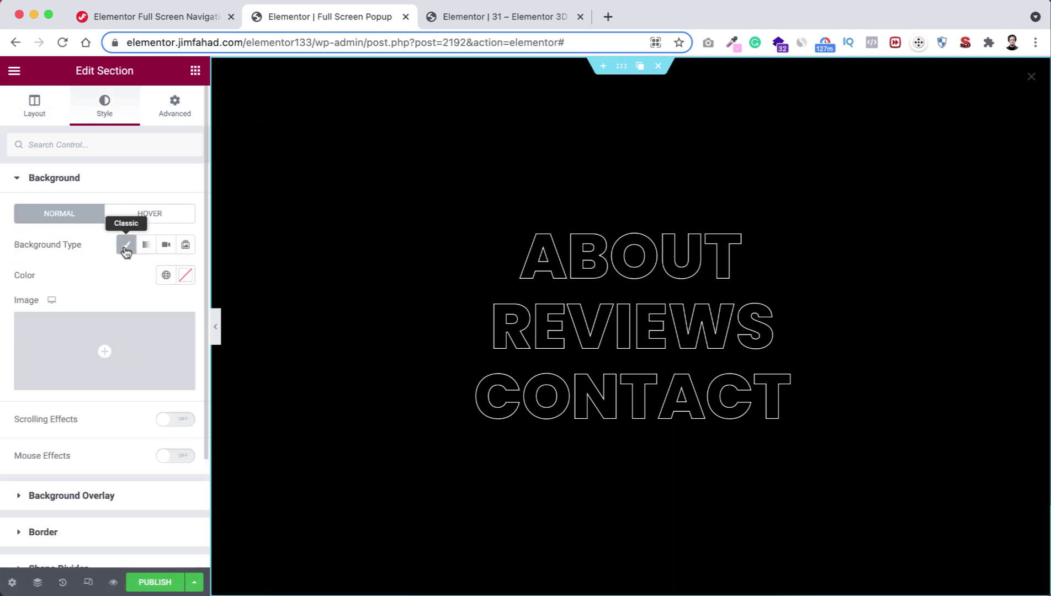
click(105, 350)
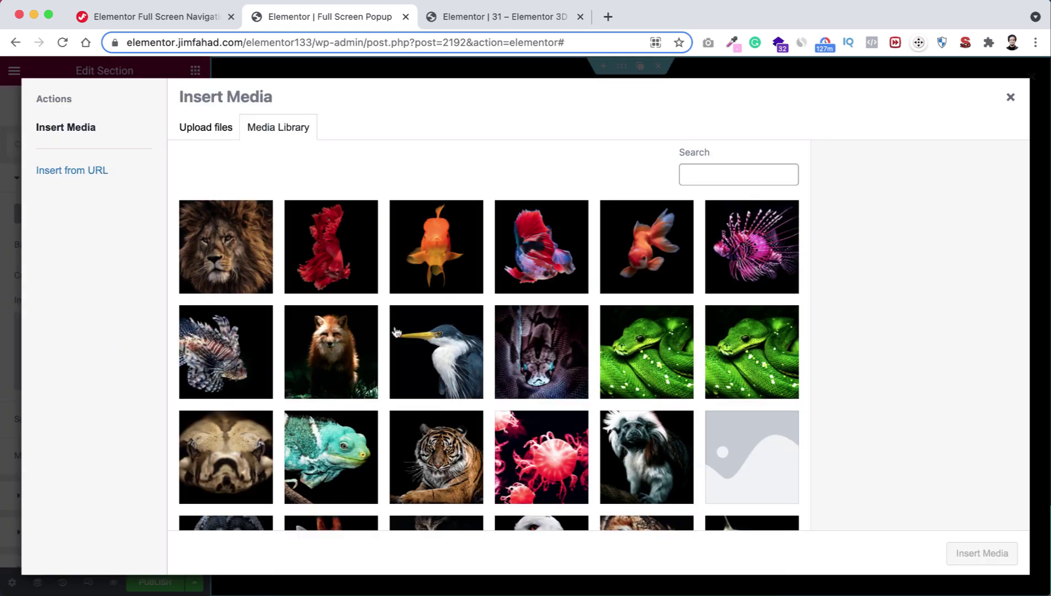
click(648, 253)
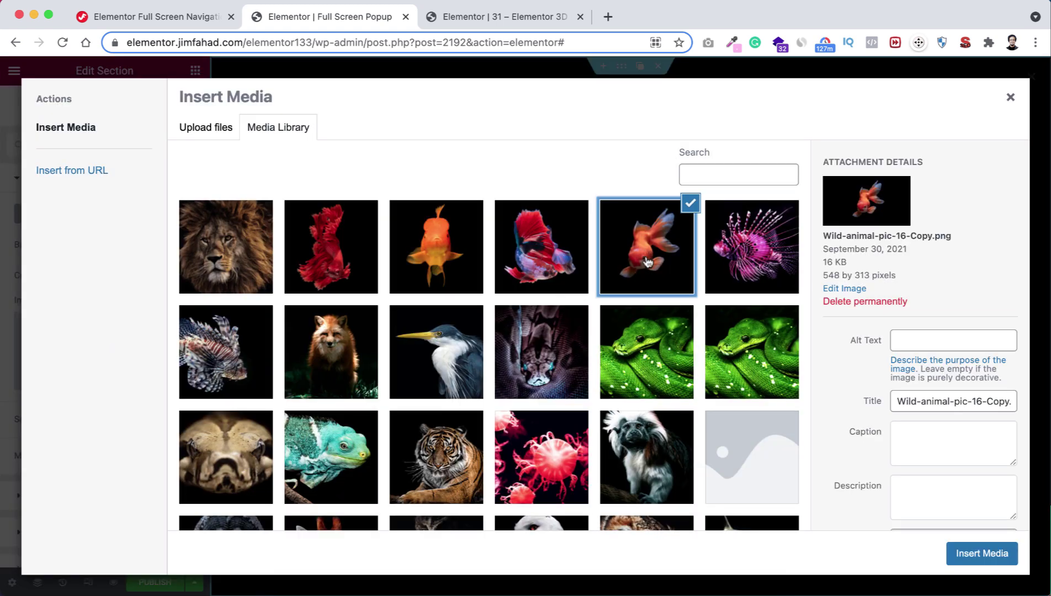
click(982, 553)
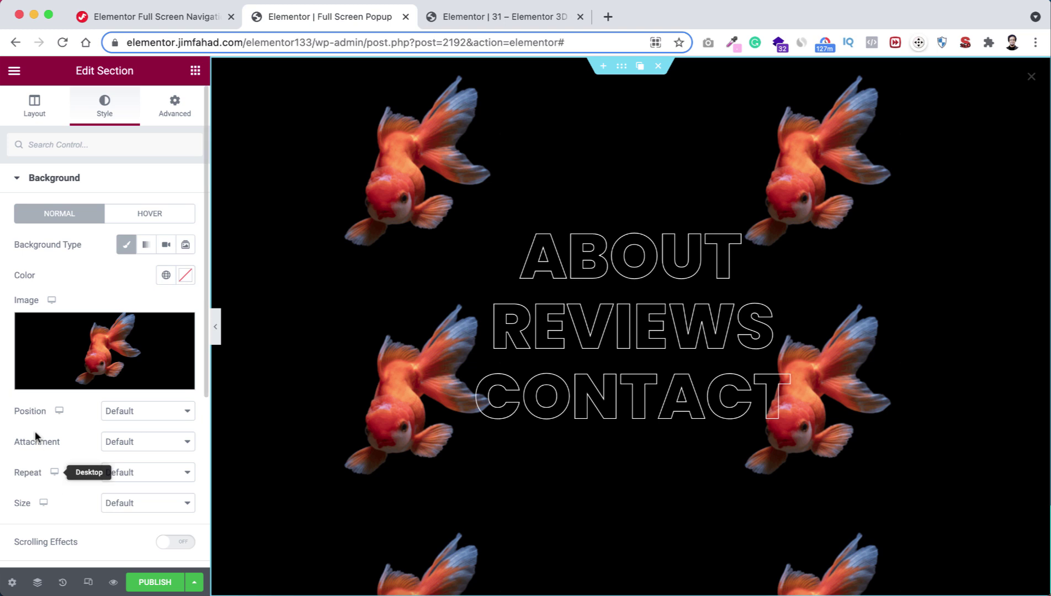
Set the section's background image position to Top Left and its repeat option to No-repeat.
click(151, 412)
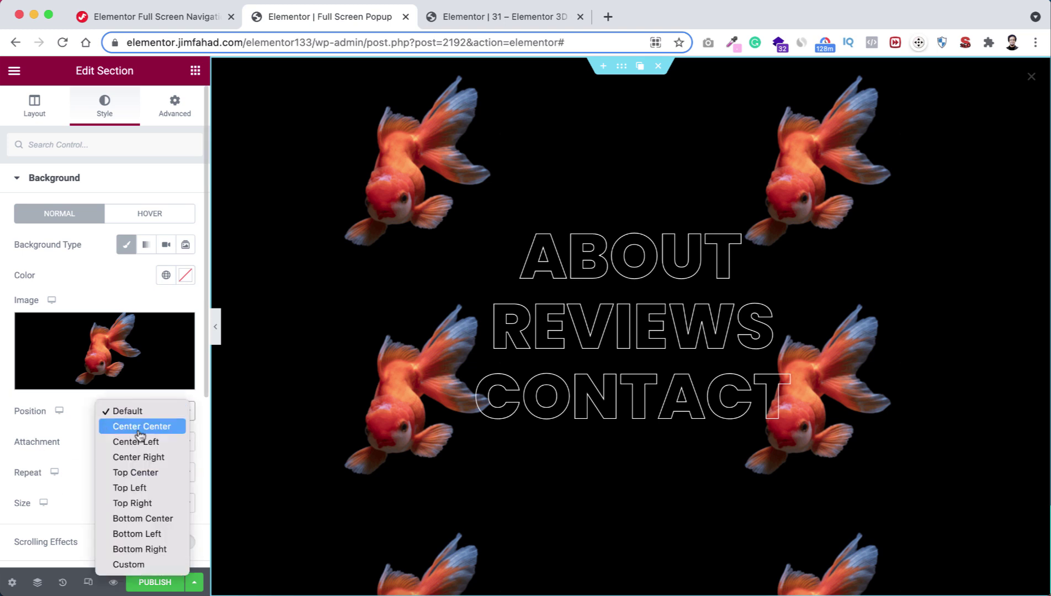
click(133, 487)
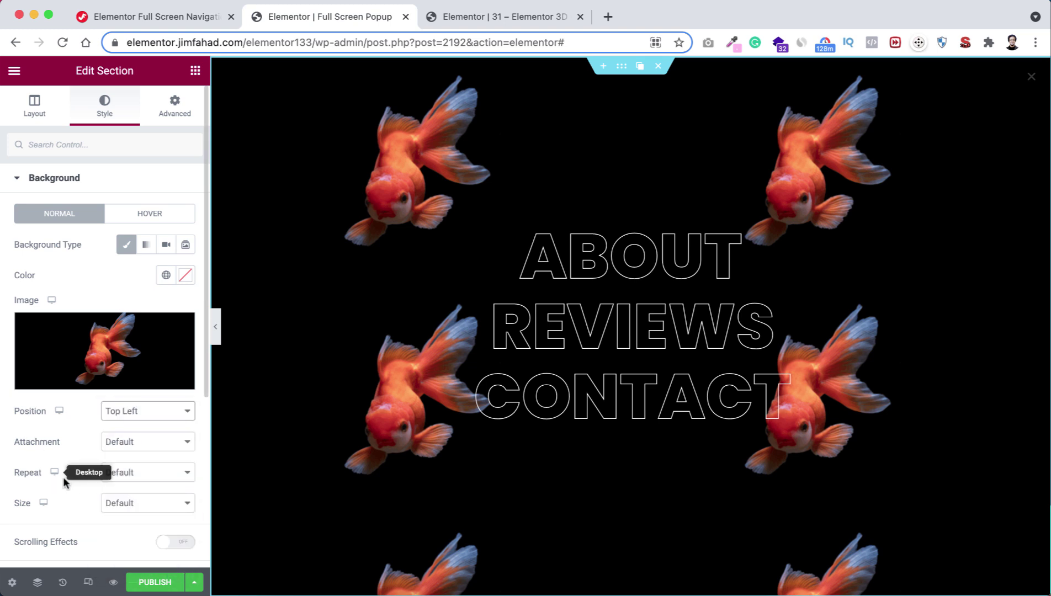
click(127, 474)
click(130, 486)
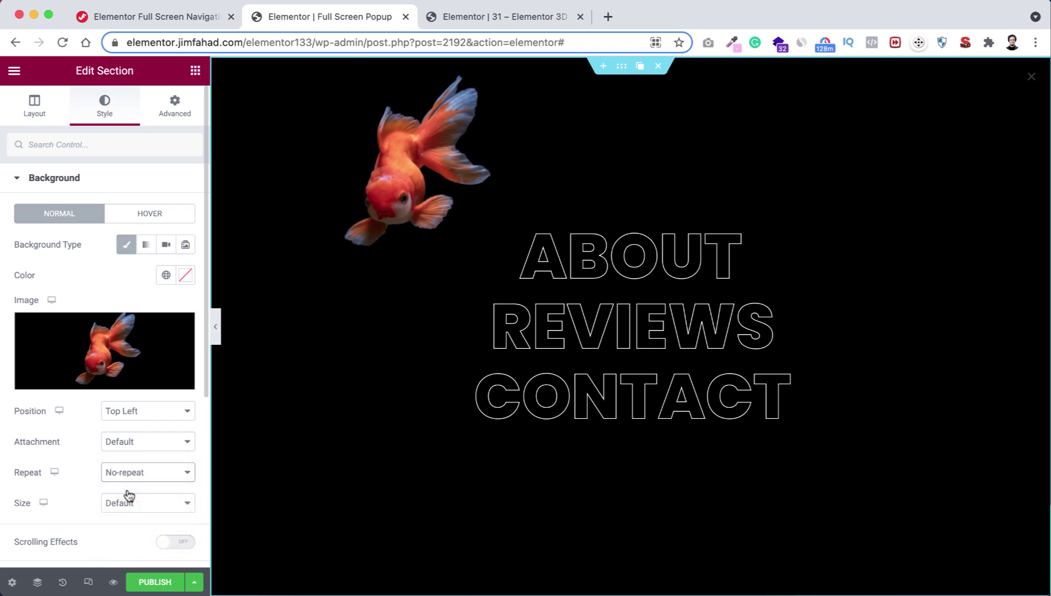
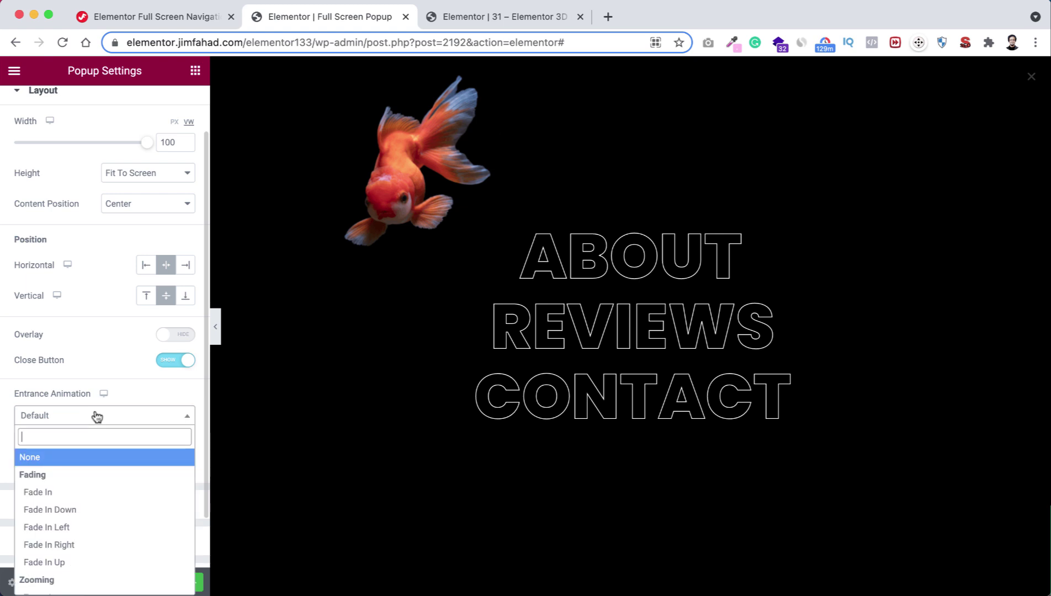
Set the popup's entrance animation to Slide In Down and its exit animation to Slide Out Up.
text(slide)
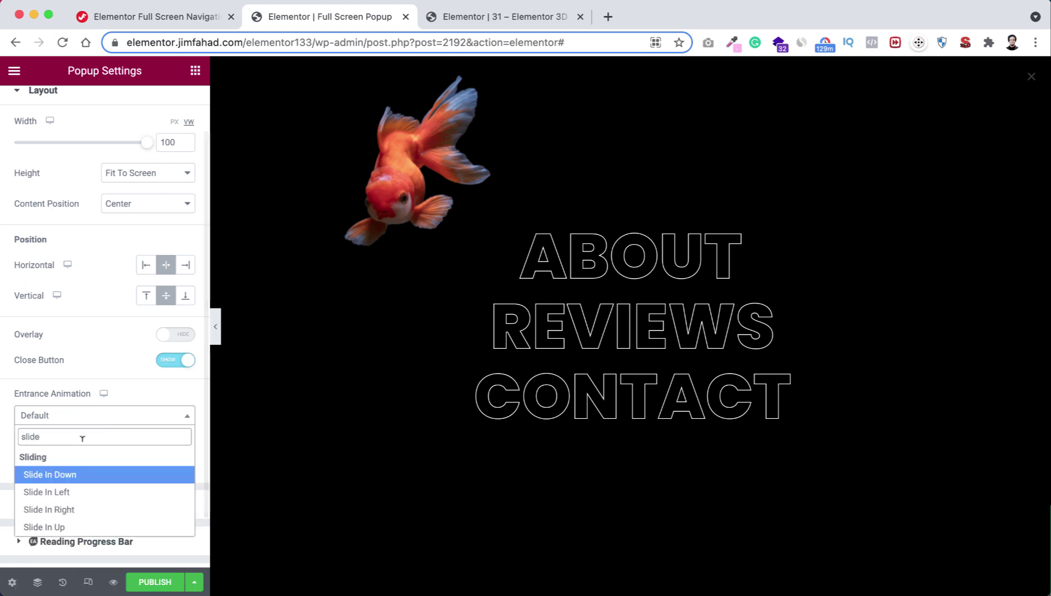
click(66, 476)
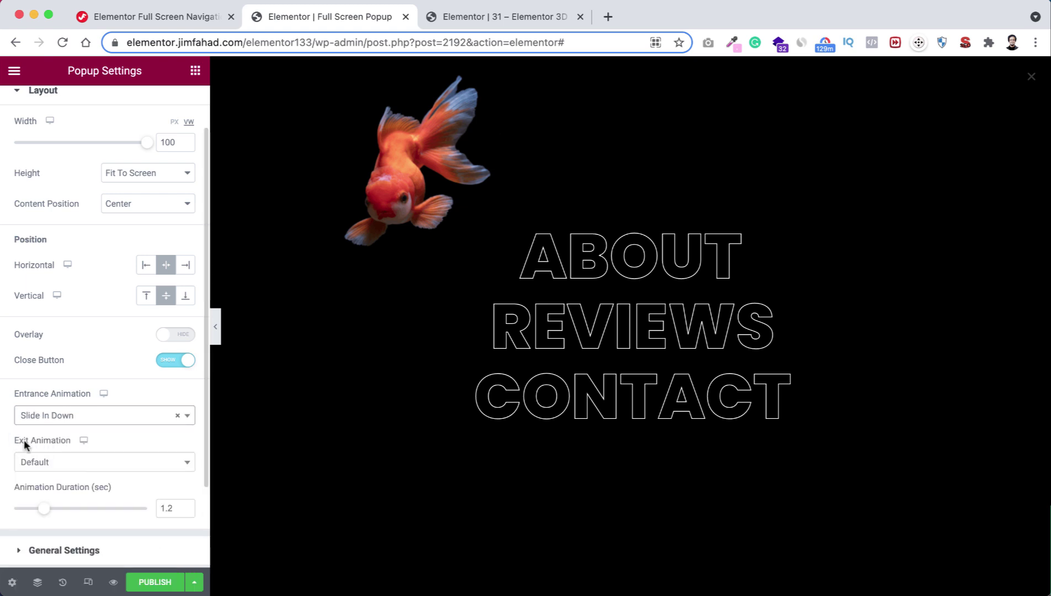
click(84, 464)
text(sl)
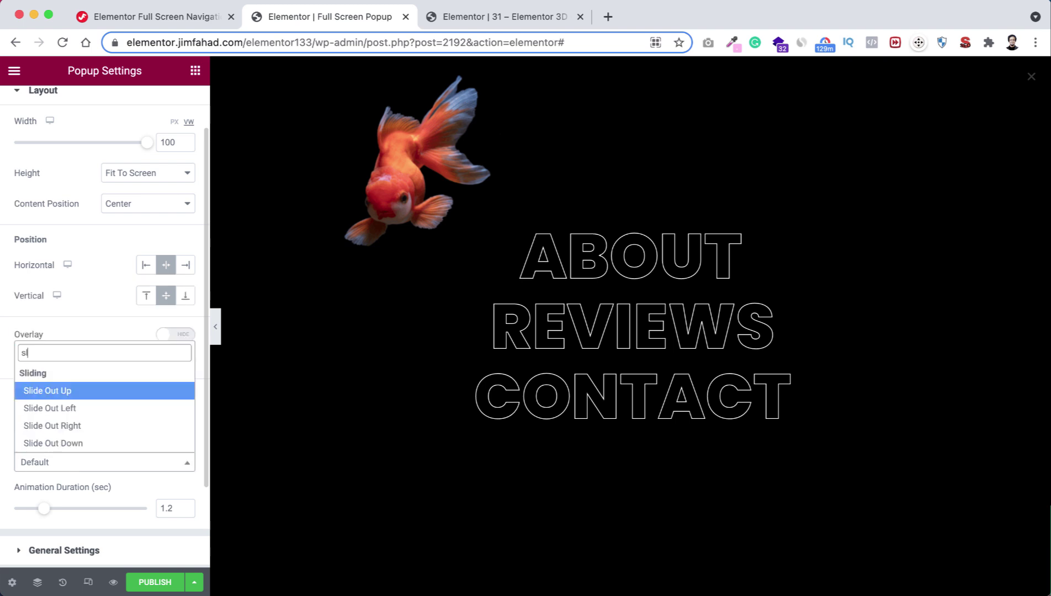
text(ide Out Up)
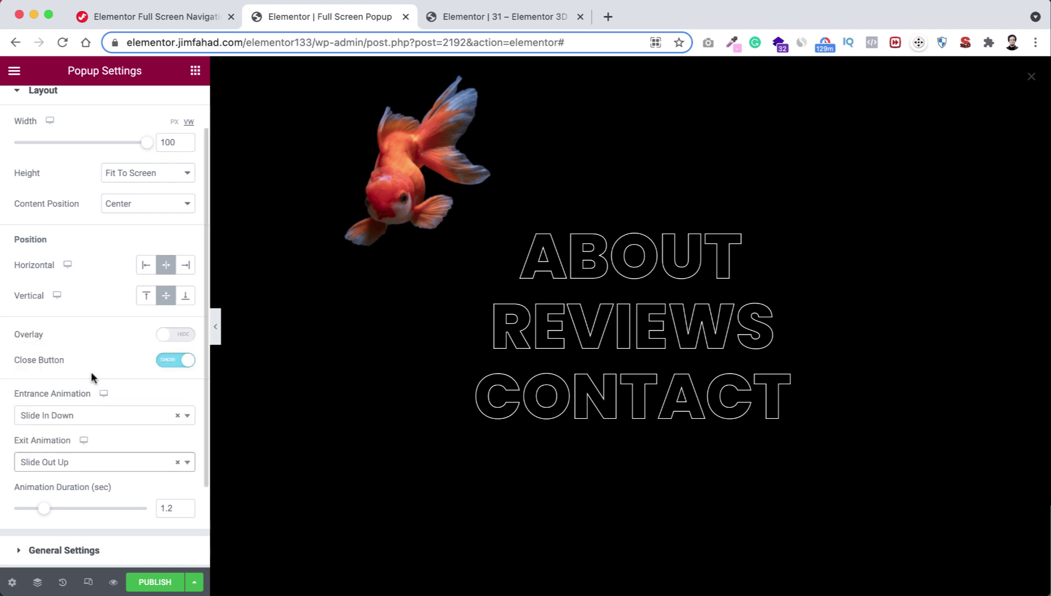
click(84, 391)
Set the popup's animation duration to 0.6 seconds, and look at the Wildlife page's hamburger menu button before returning to the popup.
drag(172, 508, 143, 512)
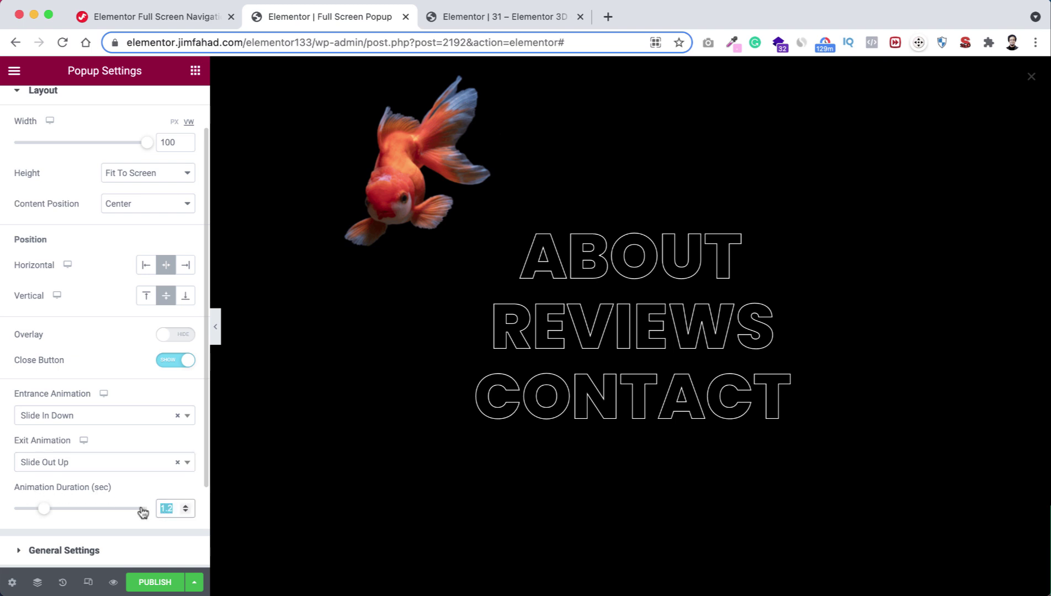
text(0.6)
click(502, 24)
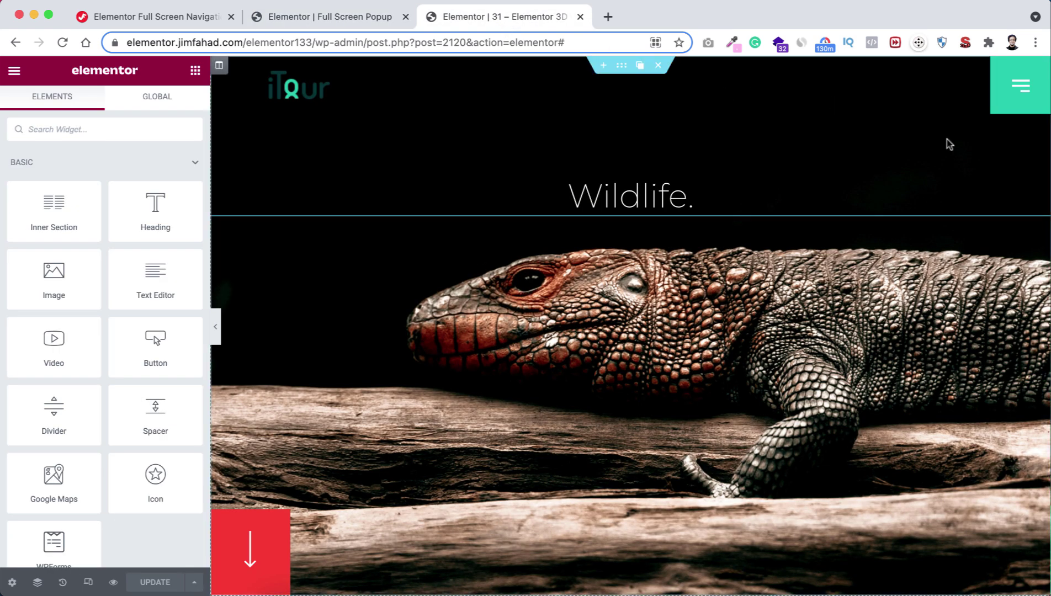
click(367, 17)
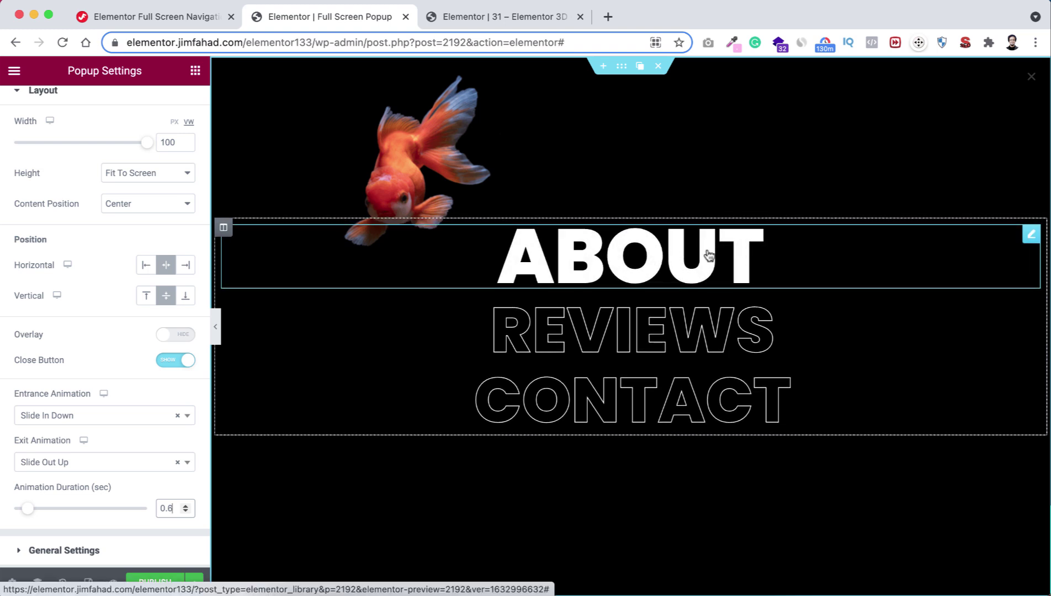
Give the ABOUT button a Slide In Up entrance animation with a 700 ms delay.
click(676, 255)
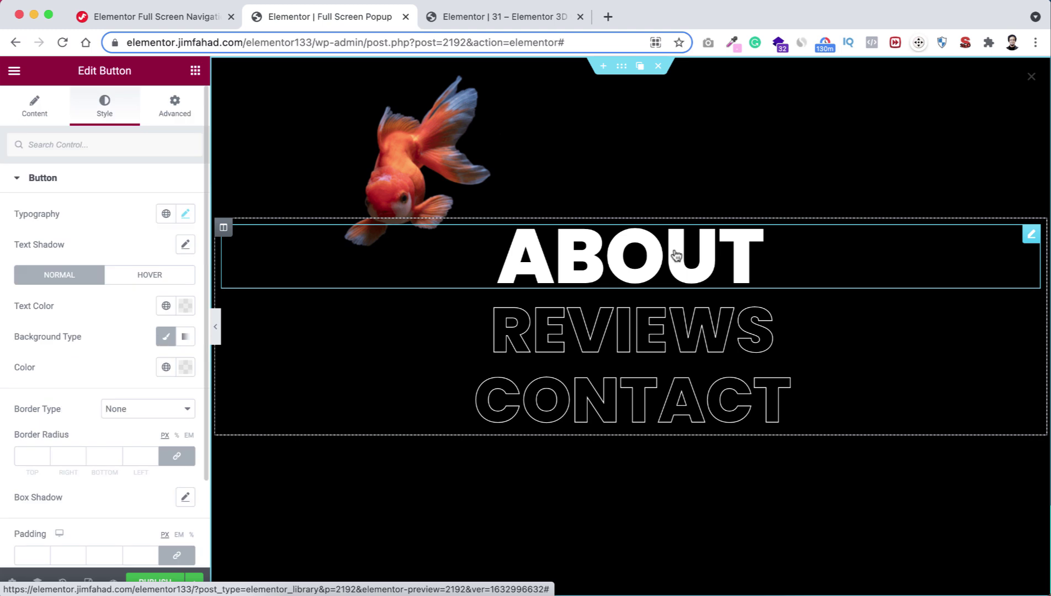
click(175, 113)
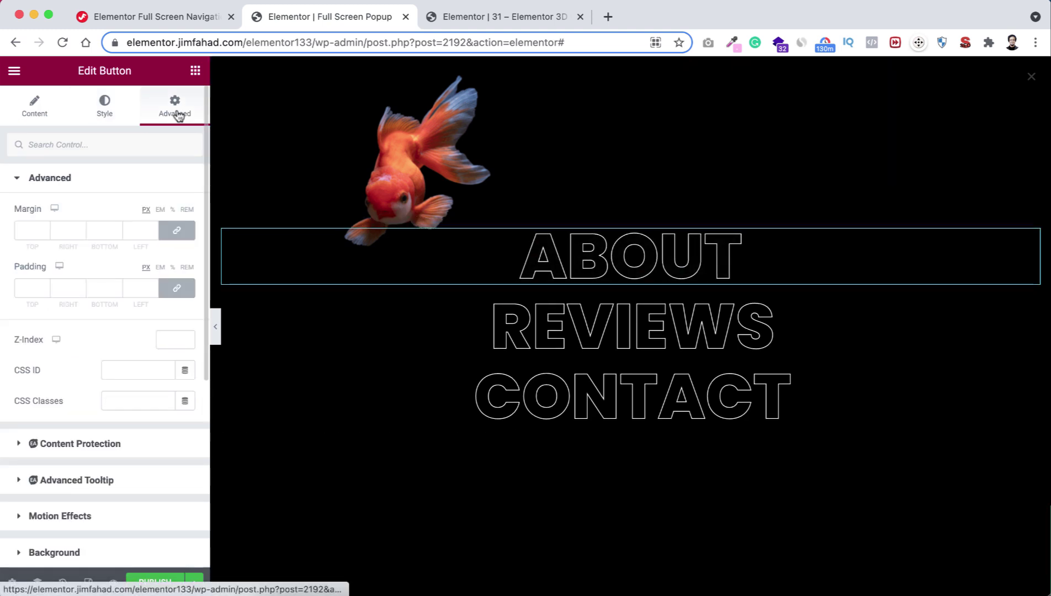
scroll(105, 488, down, 3)
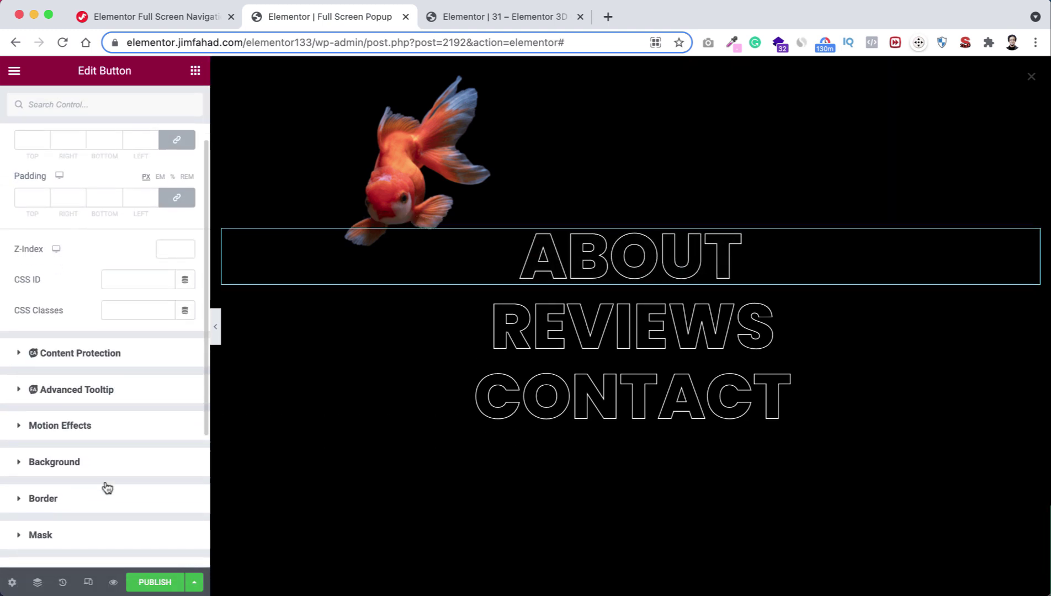
click(103, 425)
click(84, 420)
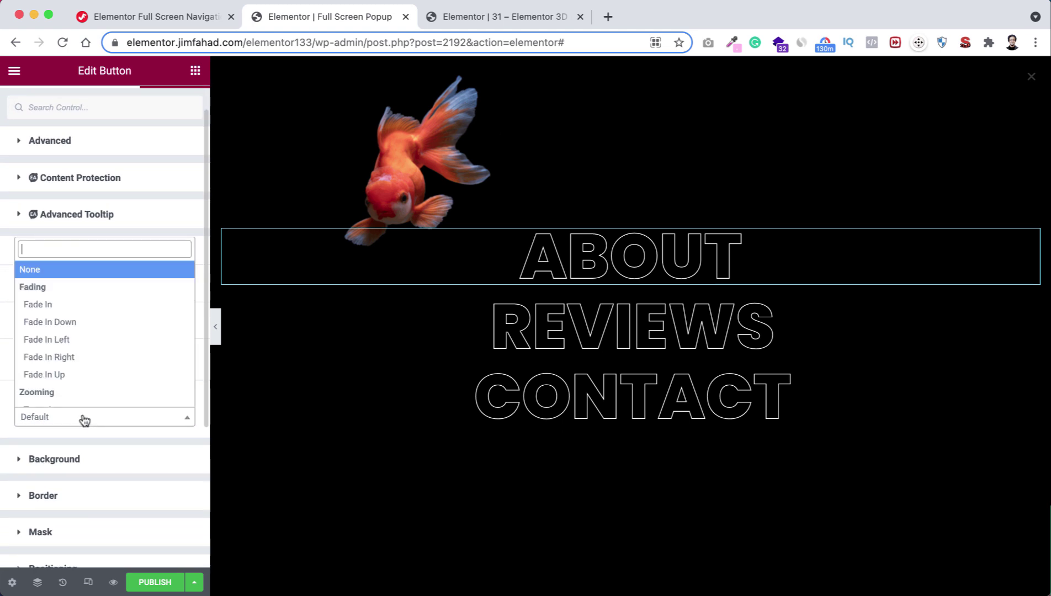
text(slide)
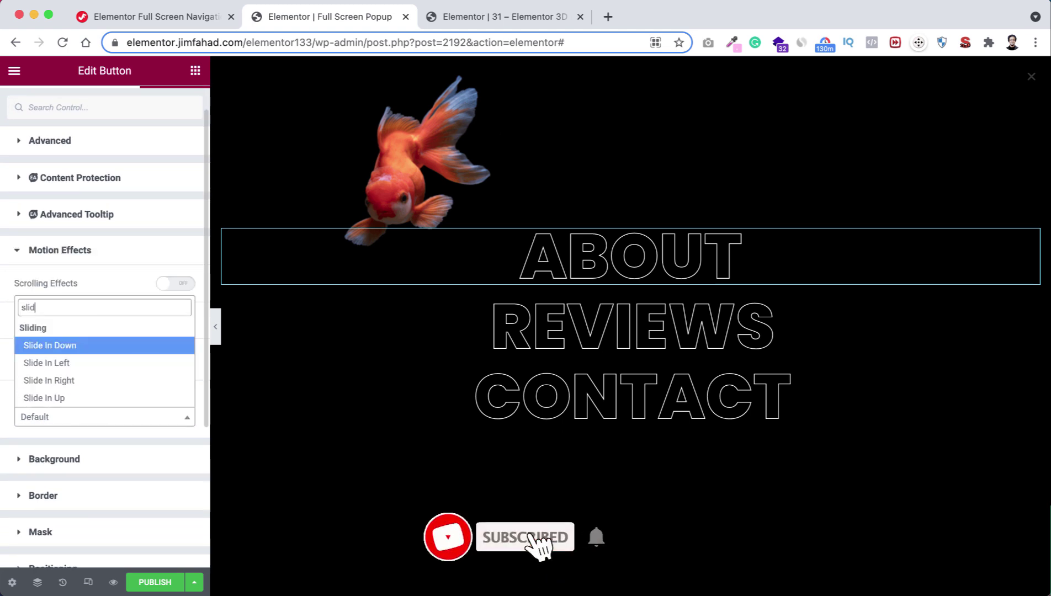
click(58, 397)
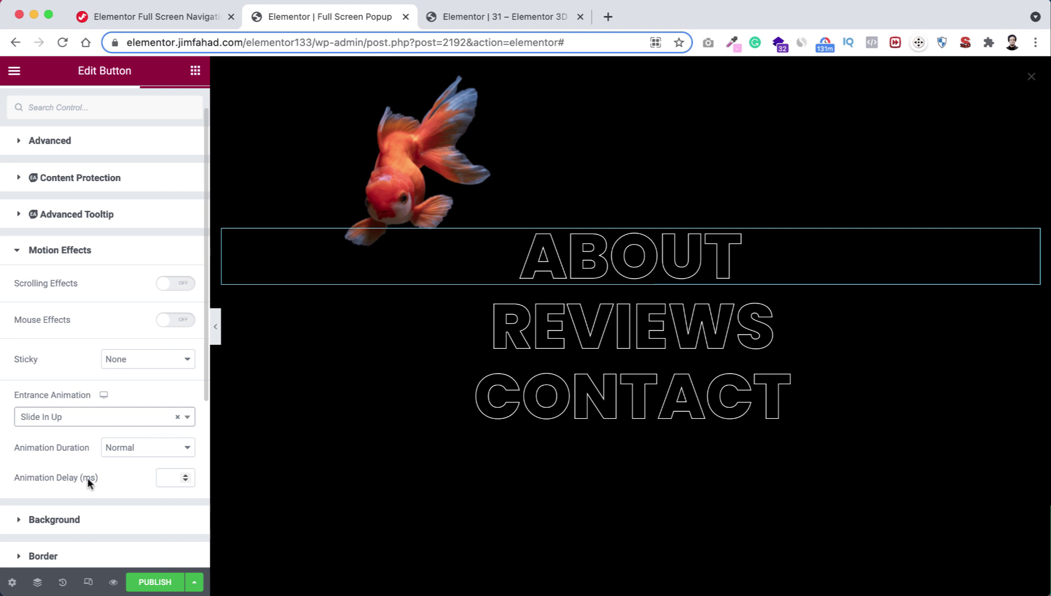
click(163, 475)
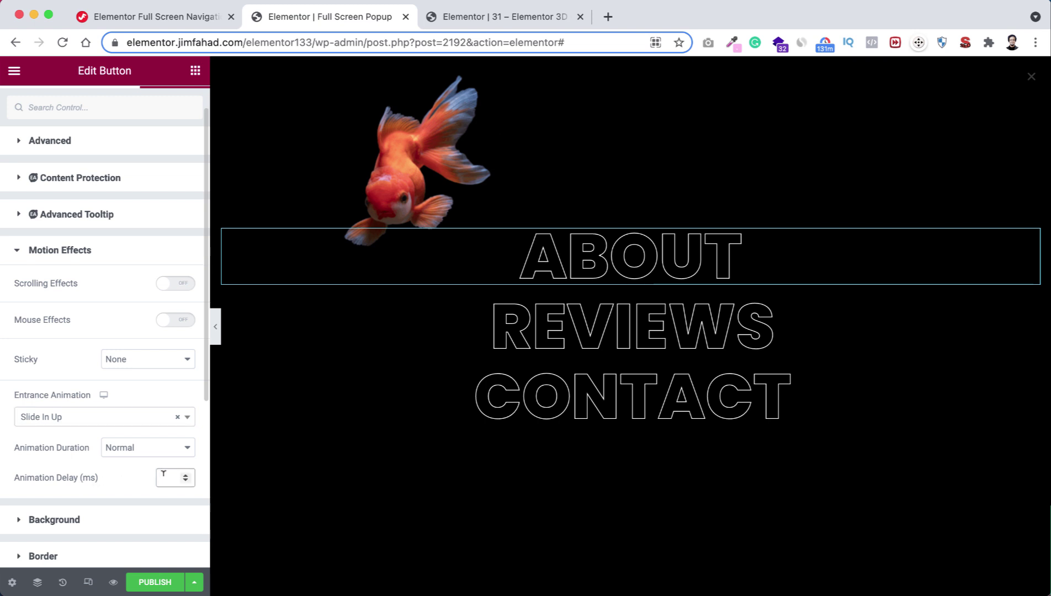
text(700)
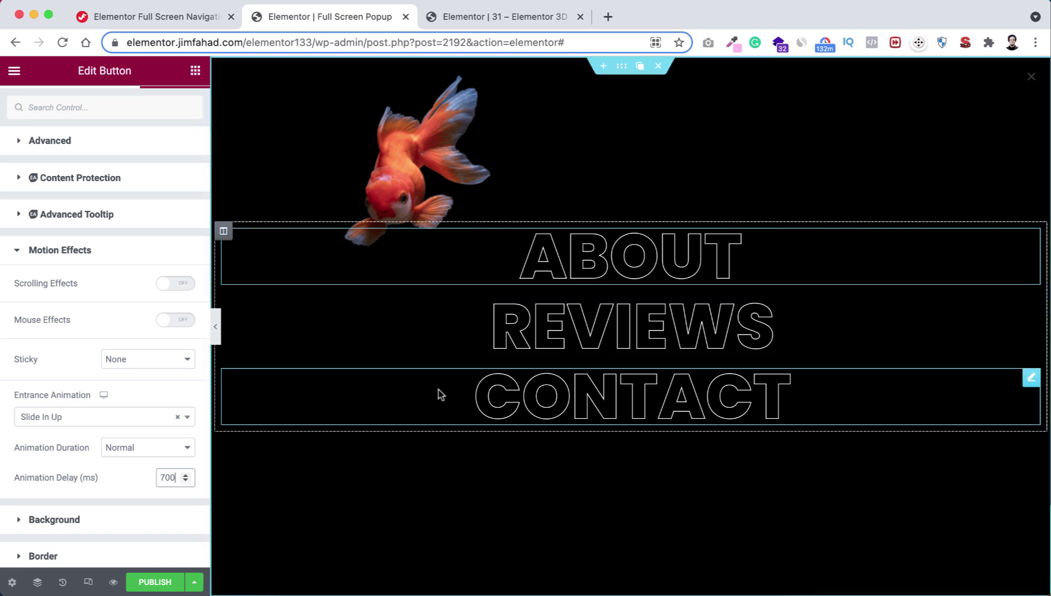
Give the REVIEWS button a Slide In Up entrance animation with an 800 ms delay.
click(536, 338)
click(174, 107)
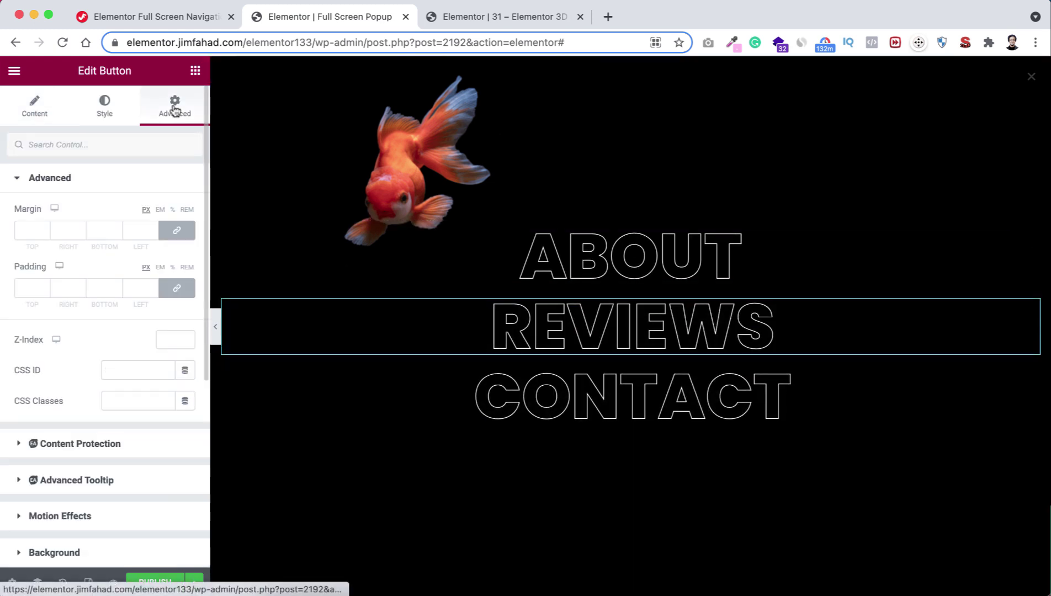
scroll(140, 412, down, 2)
click(113, 445)
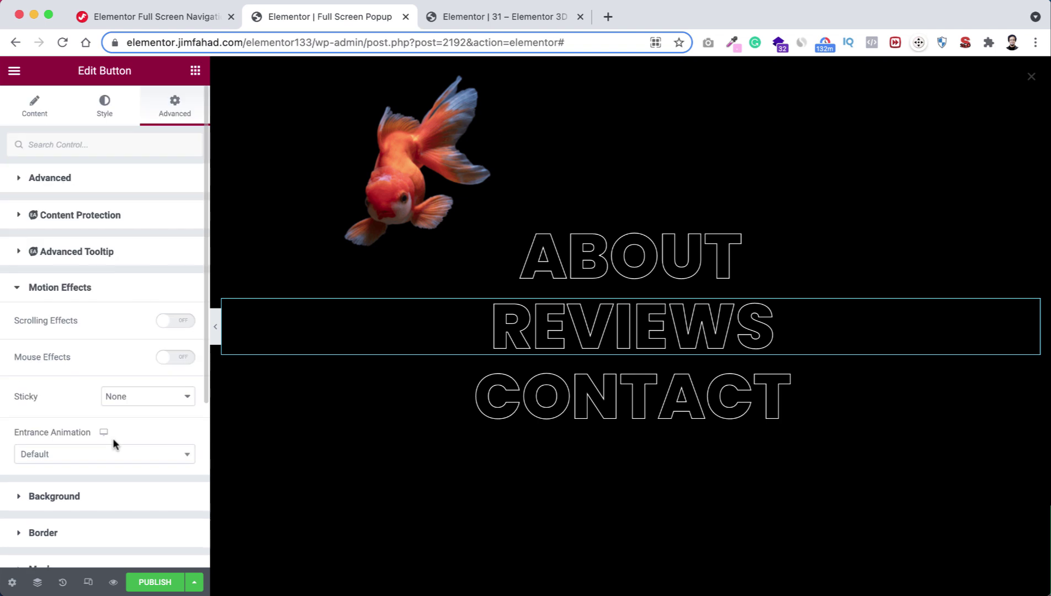
scroll(113, 444, down, 1)
click(110, 436)
text(slide)
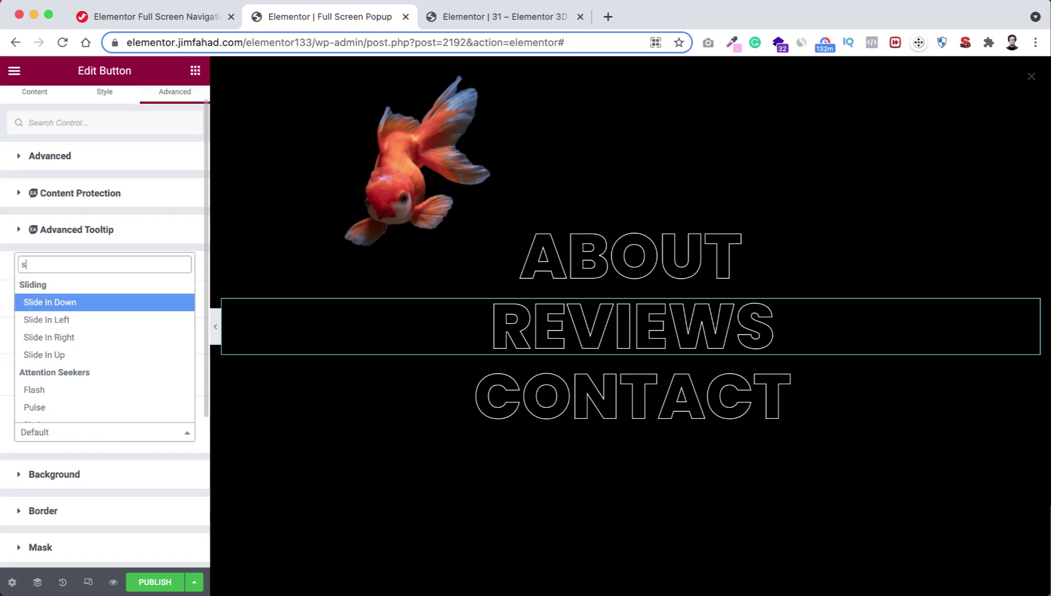
click(90, 415)
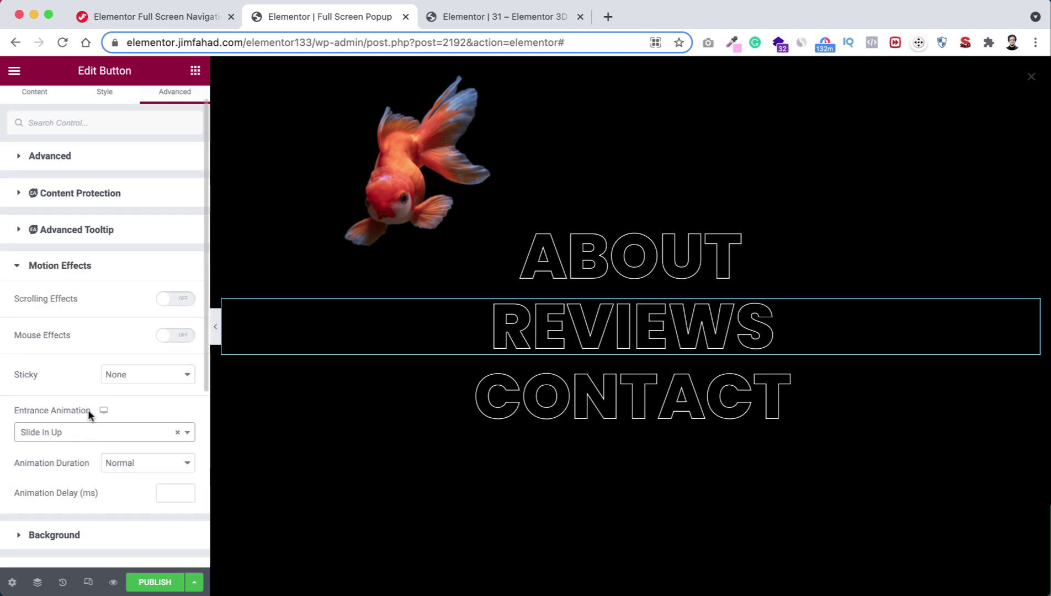
click(165, 491)
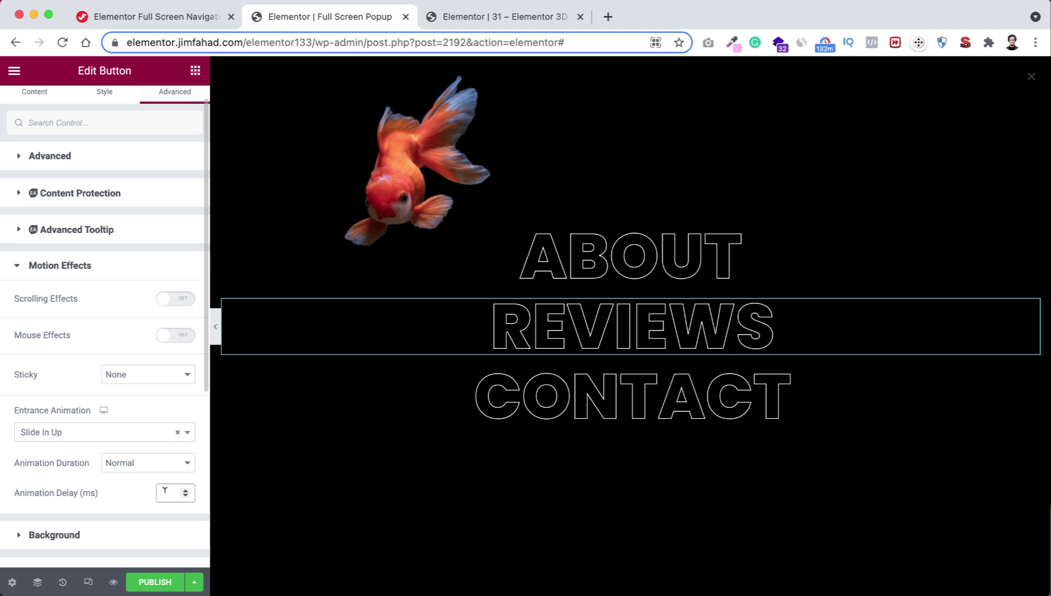
text(800)
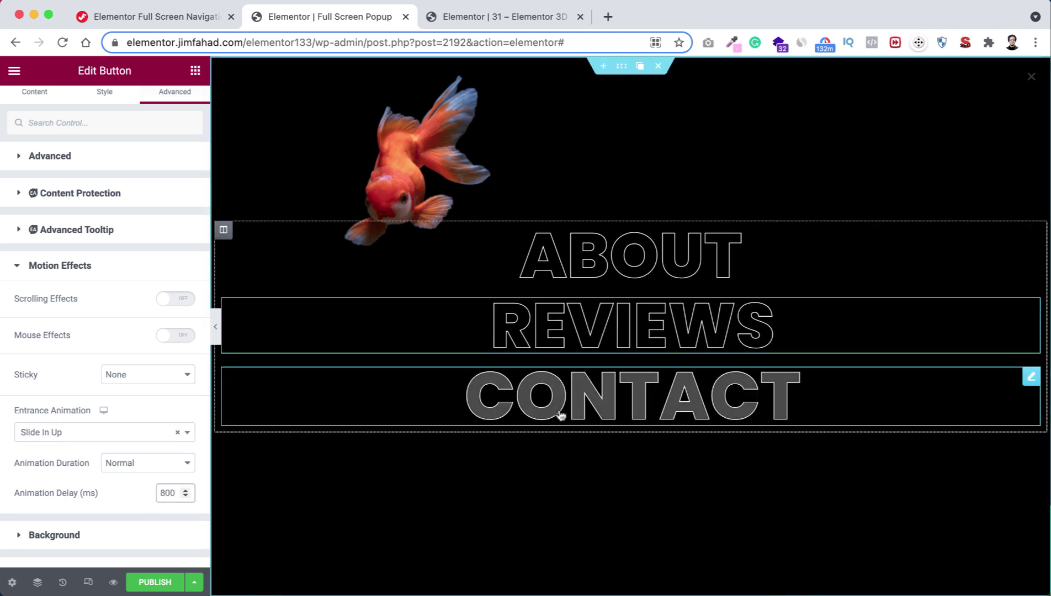
Give the CONTACT button a Slide In Up entrance animation with a 900 ms delay.
click(561, 414)
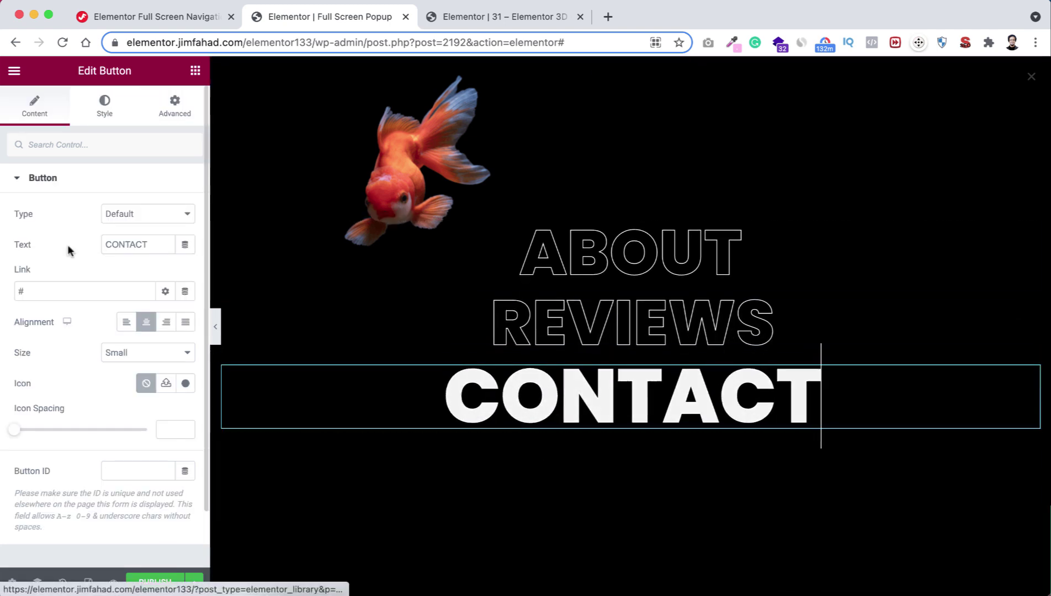
click(175, 112)
scroll(91, 398, down, 2)
click(82, 450)
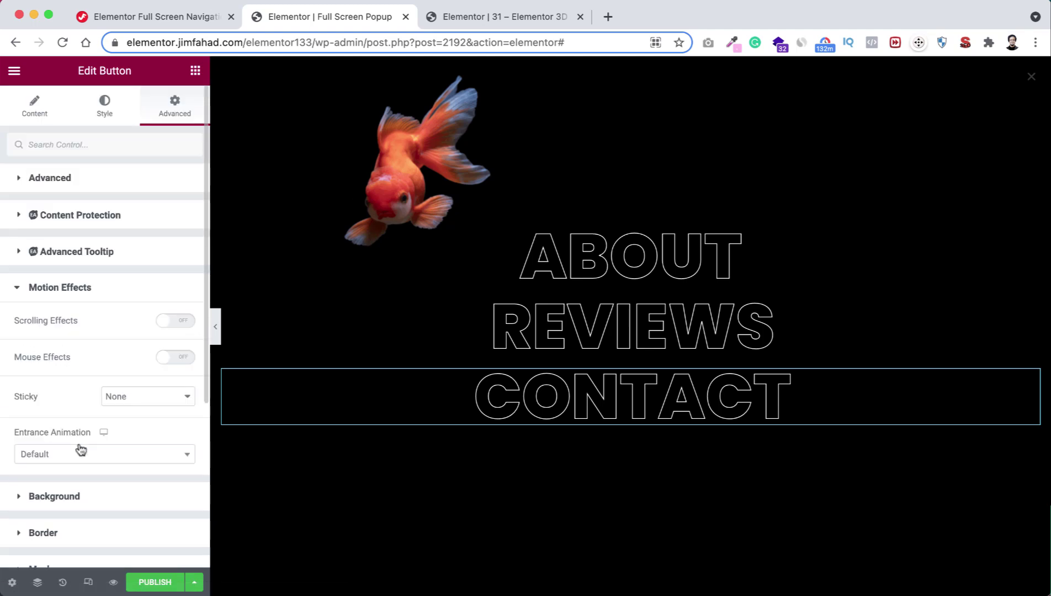
click(93, 452)
text(sli)
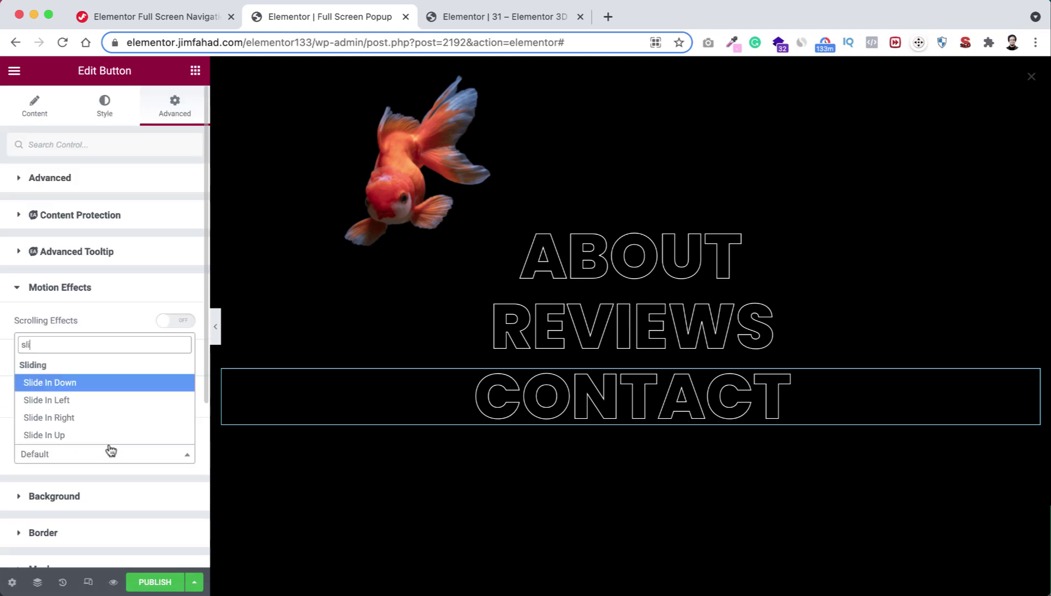
click(79, 434)
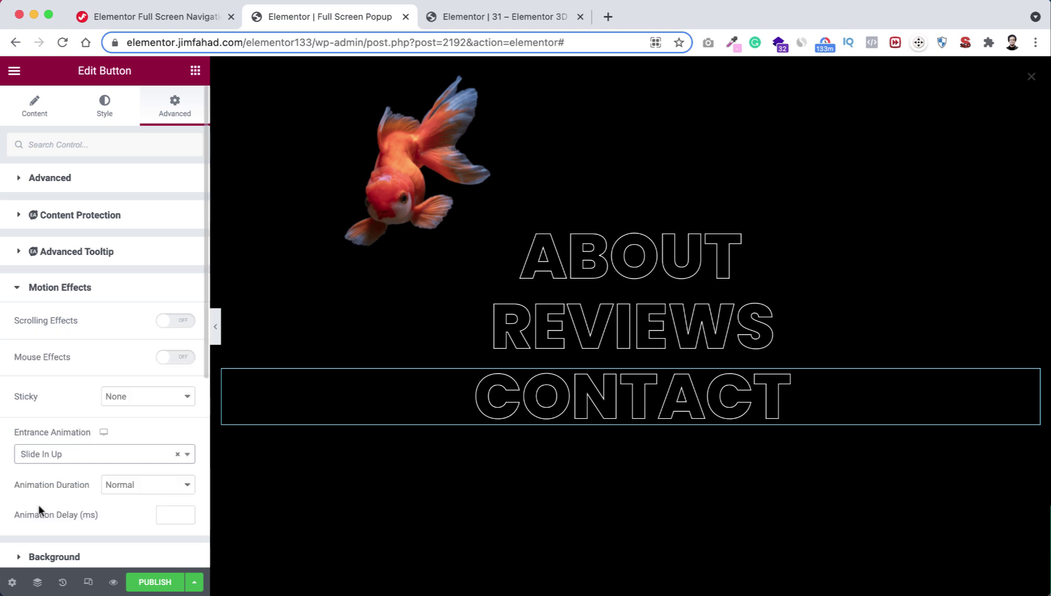
click(167, 513)
text(900)
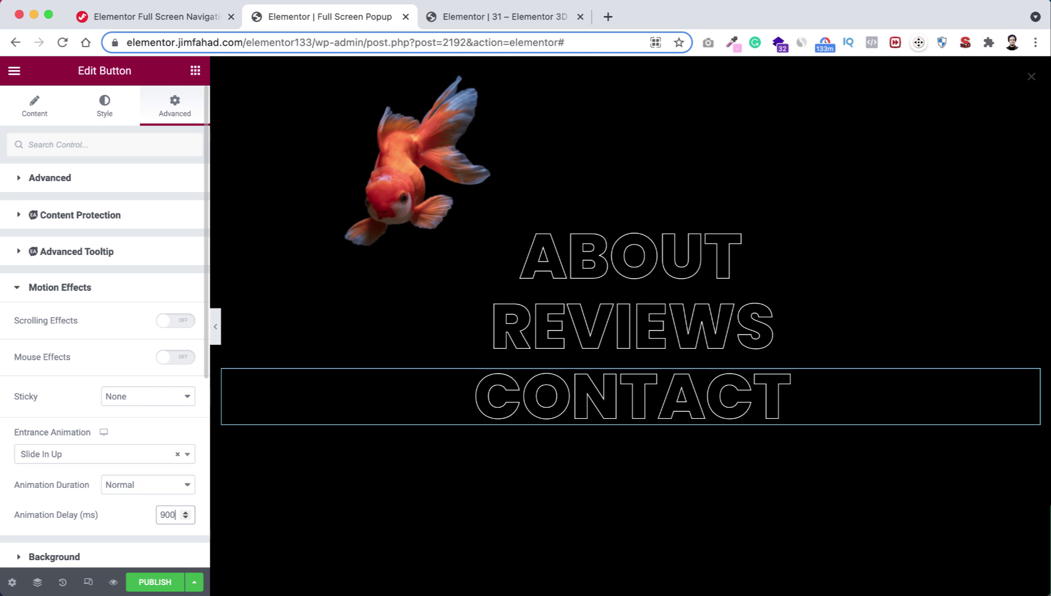
Publish the popup without adding display conditions, and go to the saved templates in the WordPress dashboard.
click(154, 581)
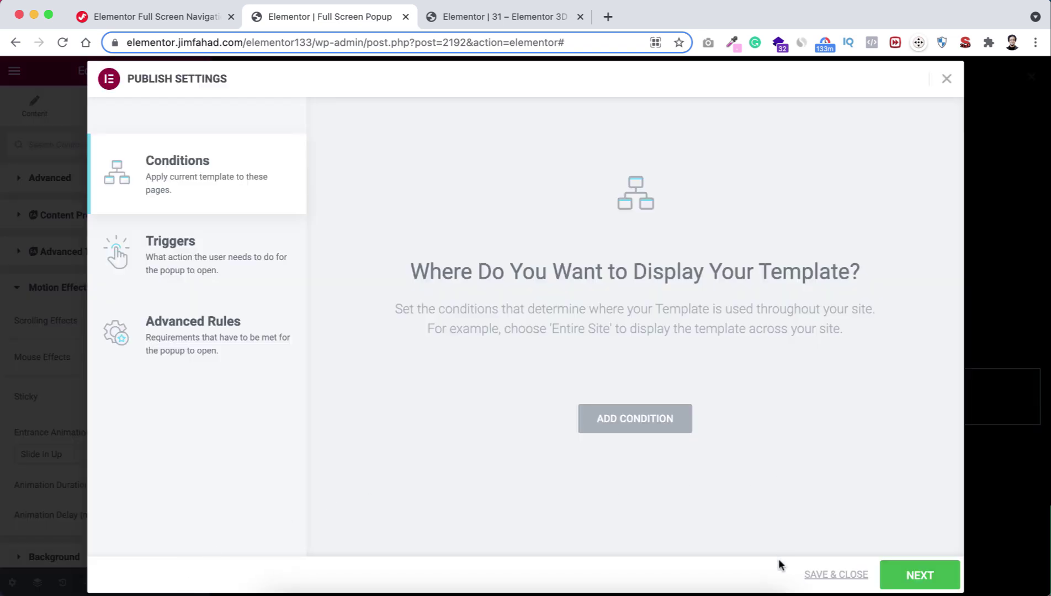
click(834, 574)
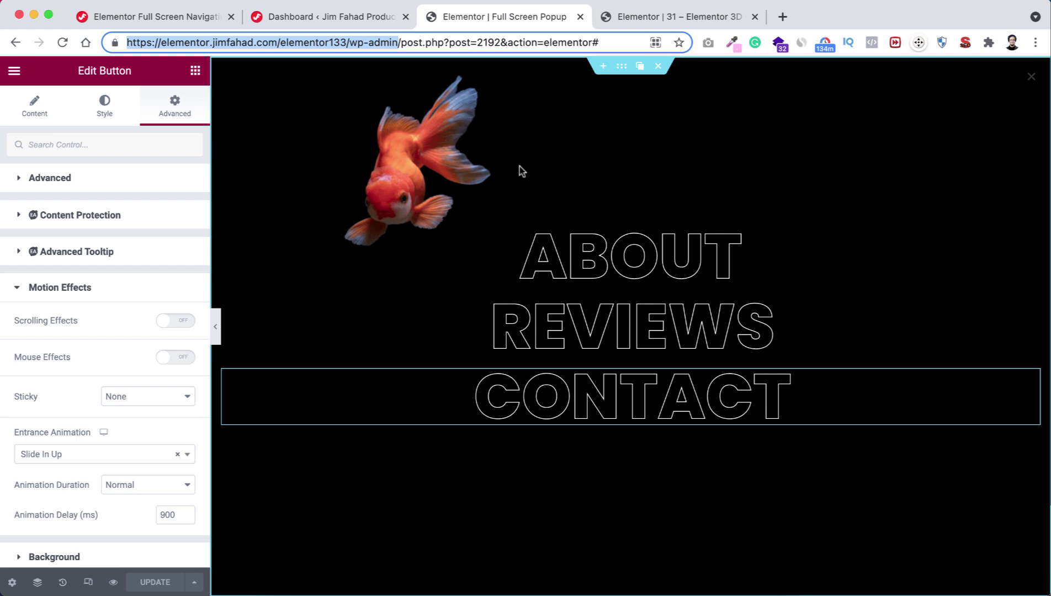
click(316, 17)
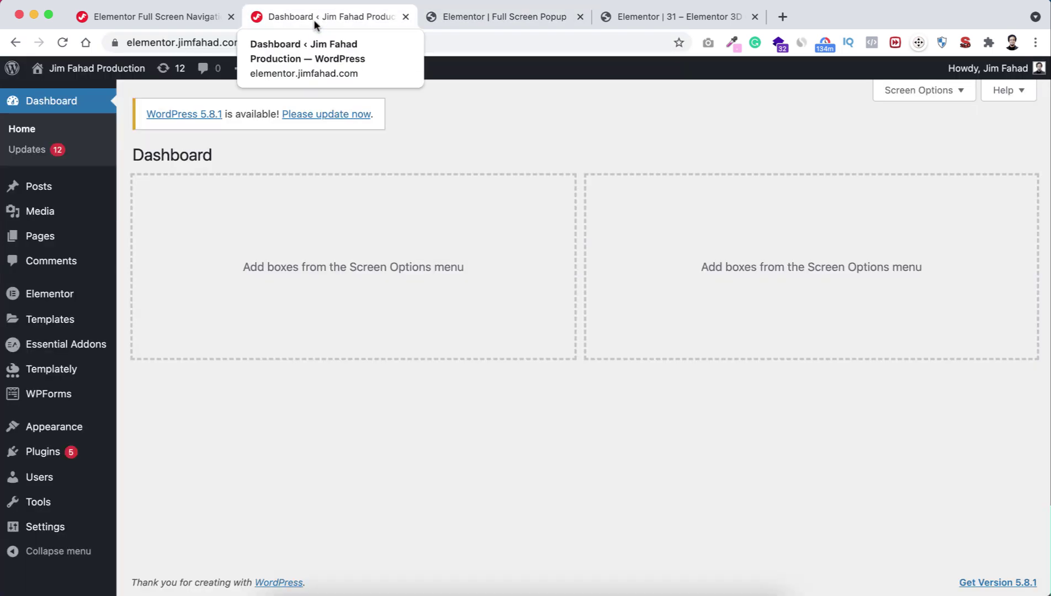
mouse_move(55, 319)
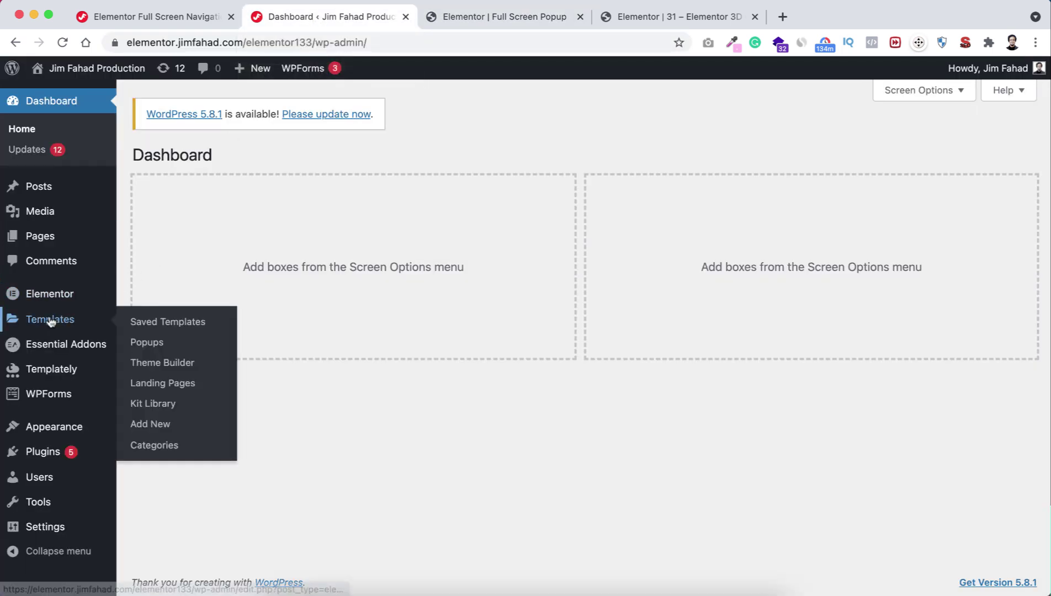
click(167, 321)
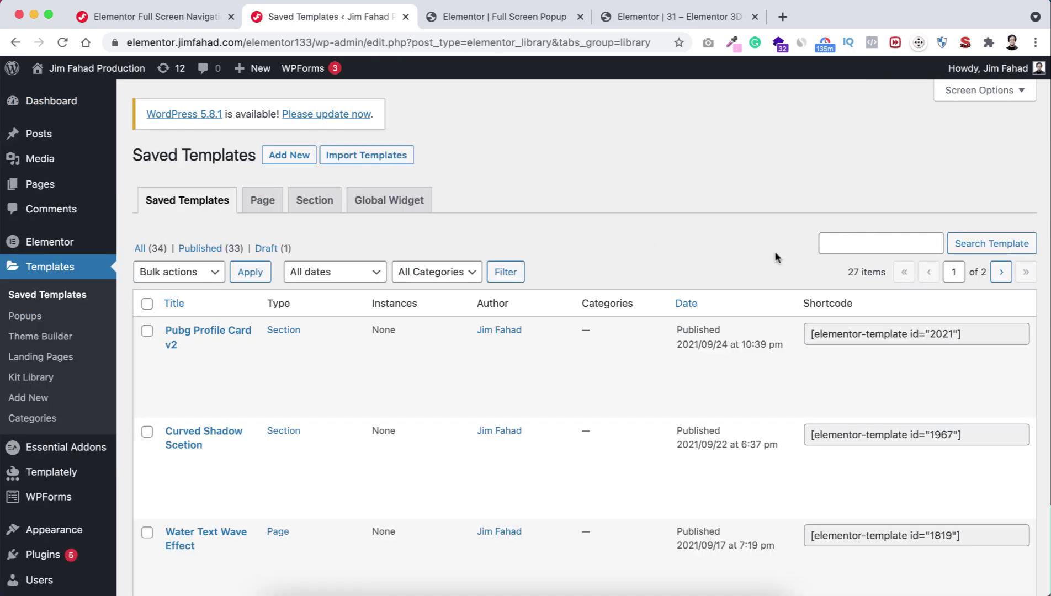
Search the templates for "full screen" and open the Full Screen Header template for editing with Elementor.
click(861, 243)
text(full sc)
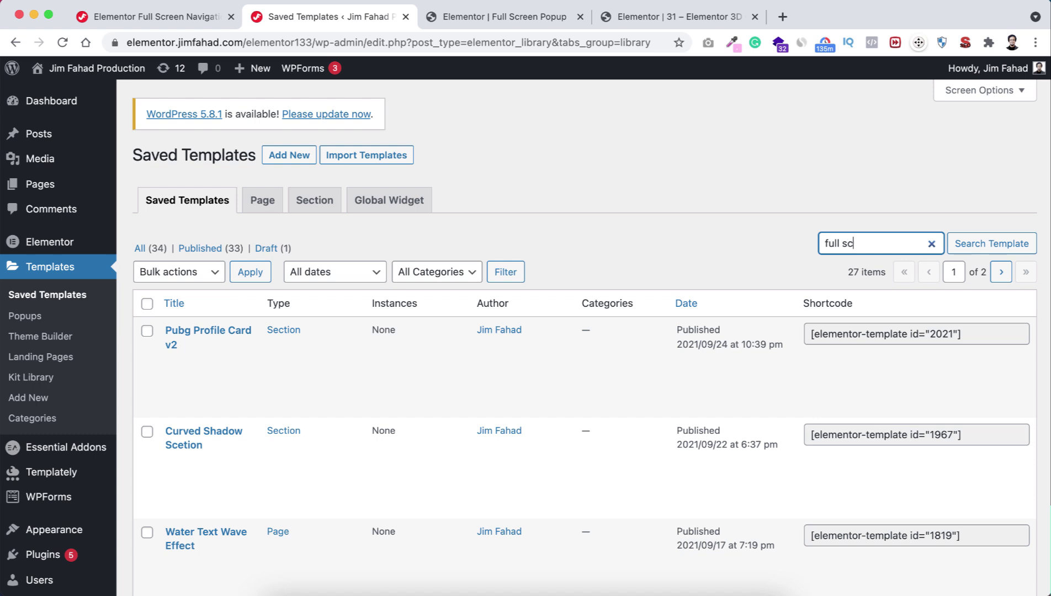
text(reen)
click(999, 243)
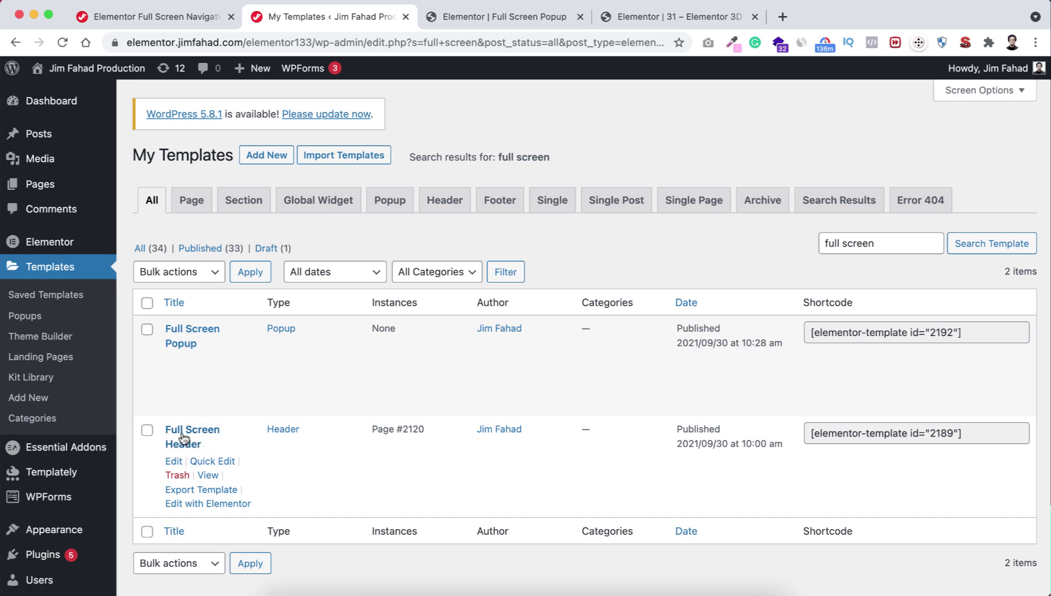
click(209, 505)
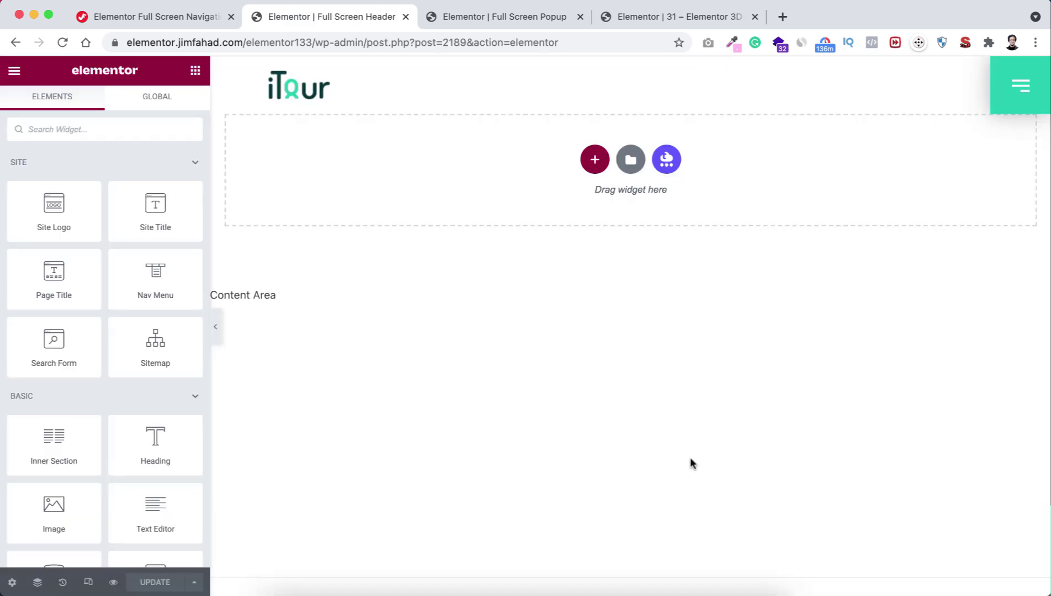
Clear the header hamburger button's existing link and assign the dynamic Popup action as its link.
click(1007, 87)
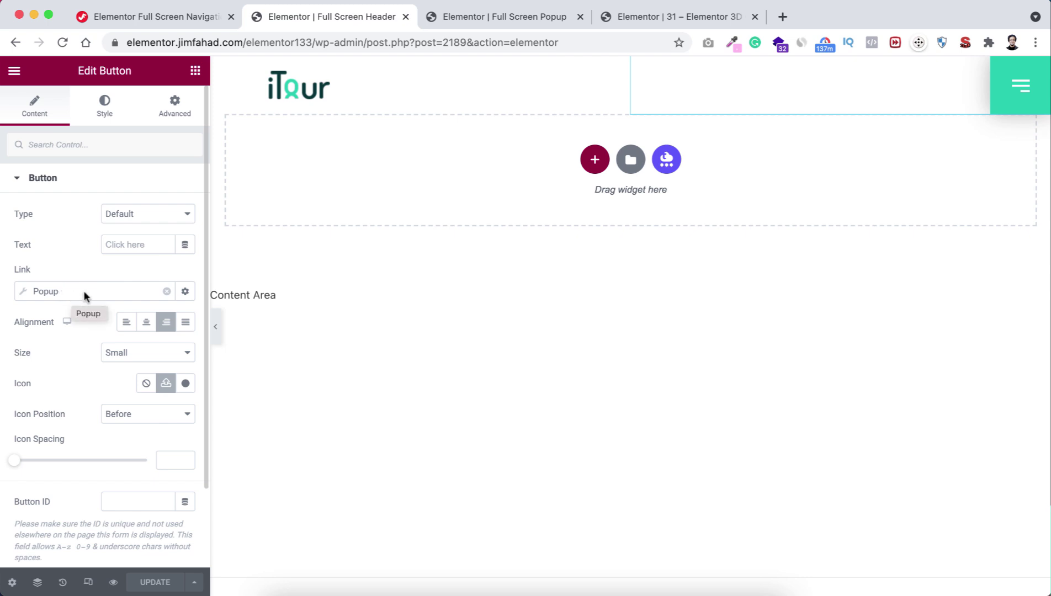
click(166, 292)
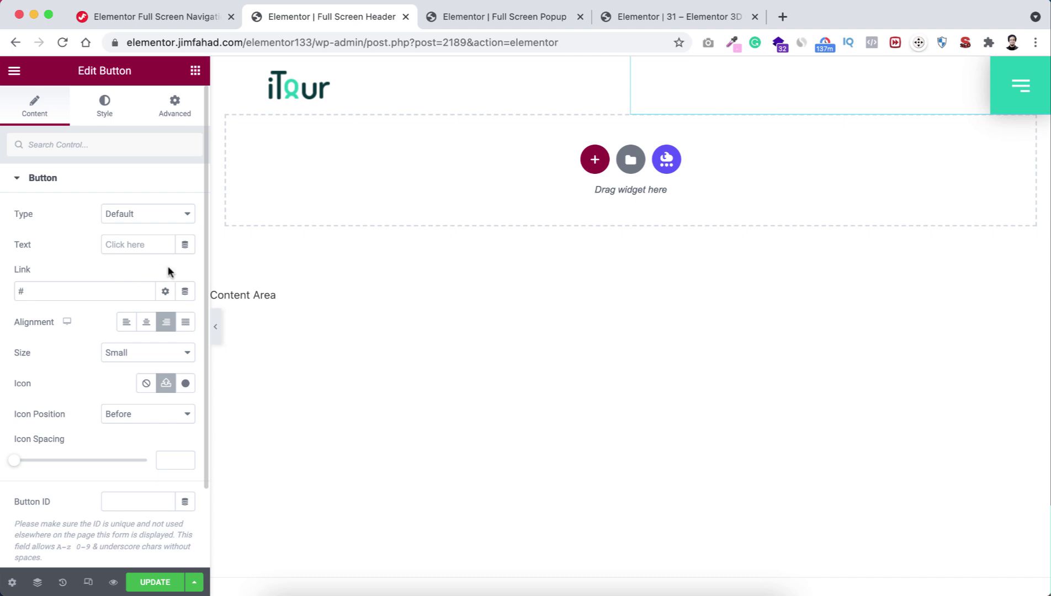
click(186, 292)
scroll(91, 431, down, 5)
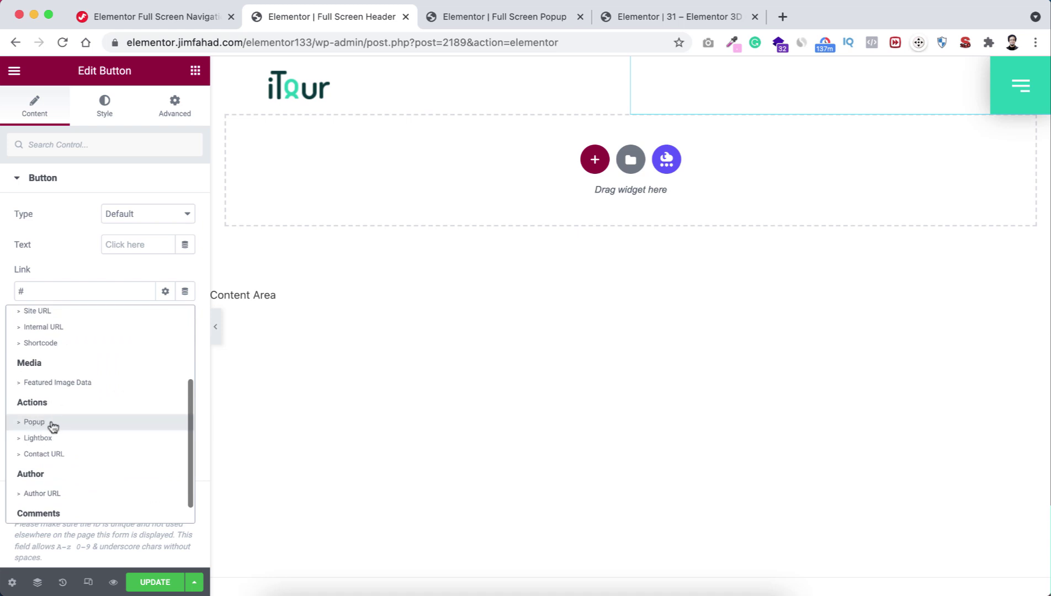
click(50, 422)
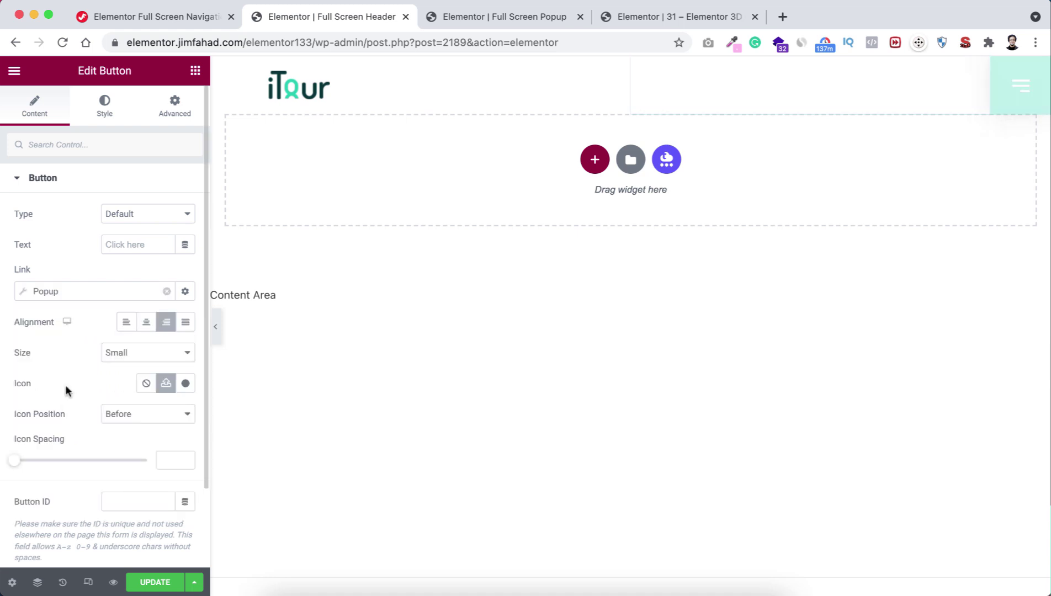
Make the hamburger button's popup link open the Full Screen Popup template, and update the header.
click(48, 291)
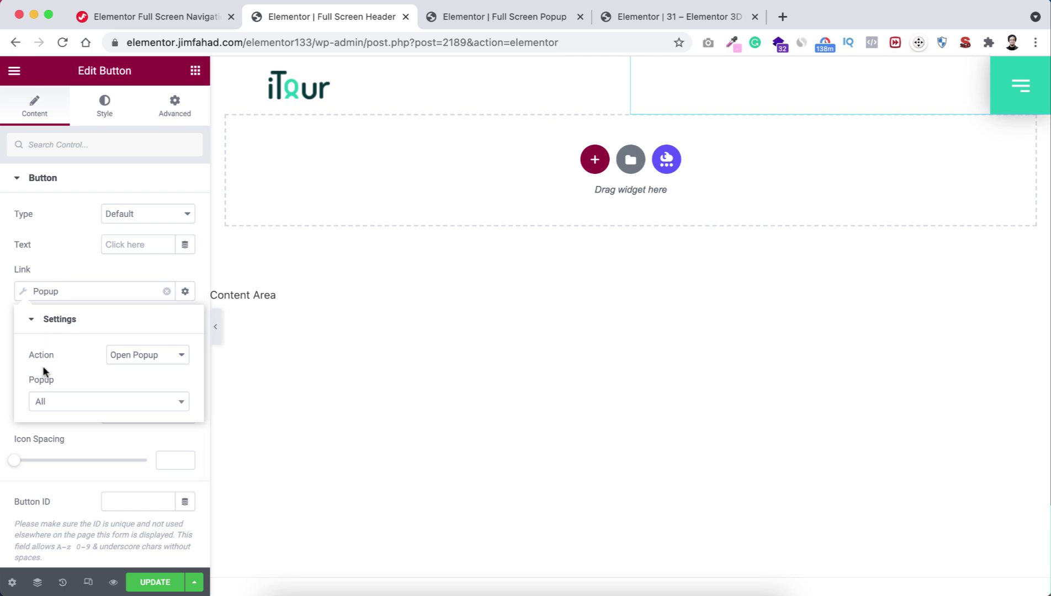
click(67, 403)
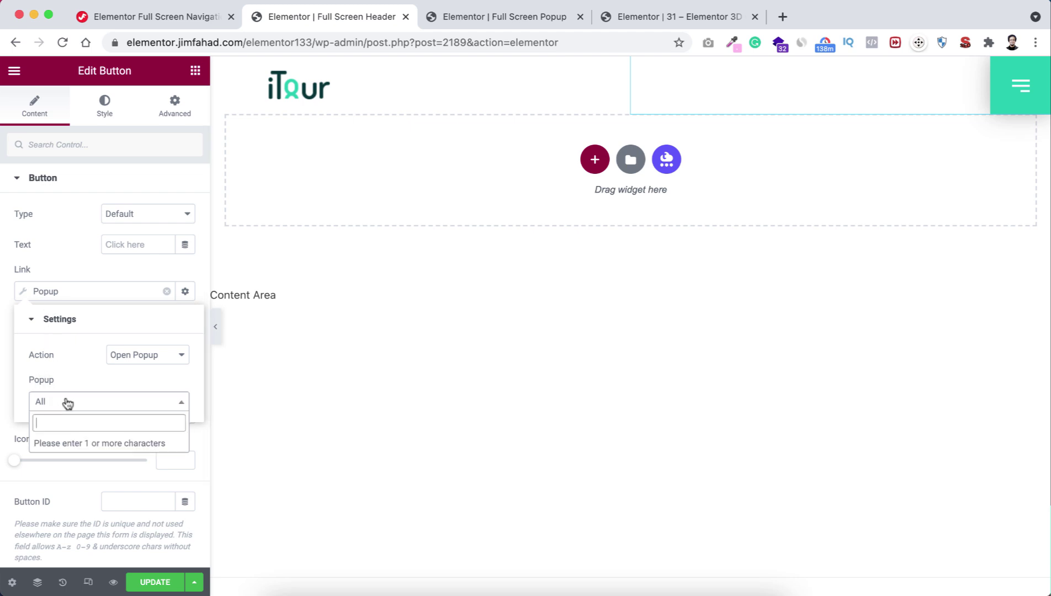
text(full)
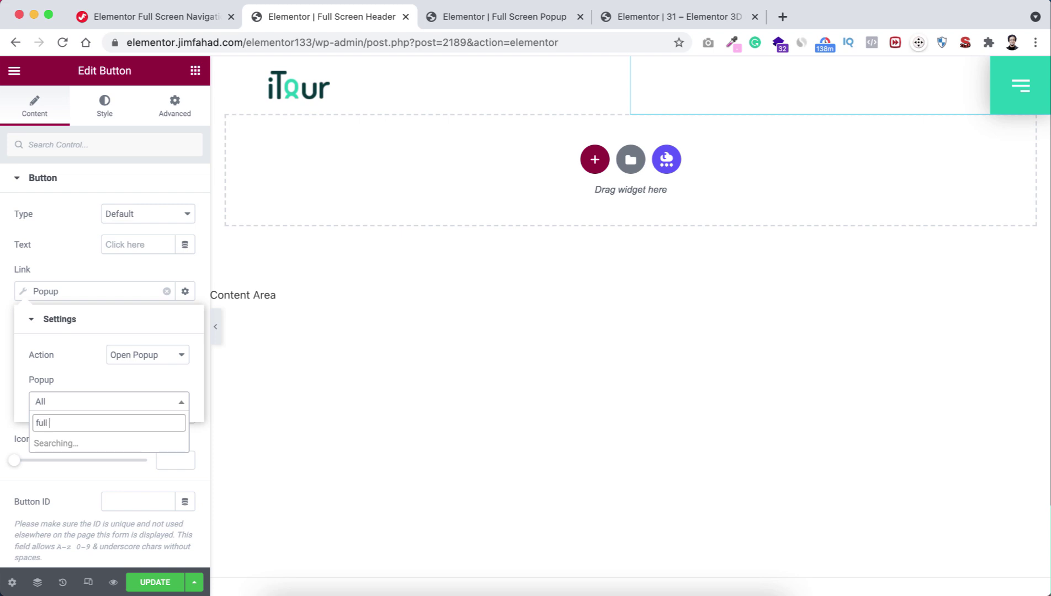
text( scr)
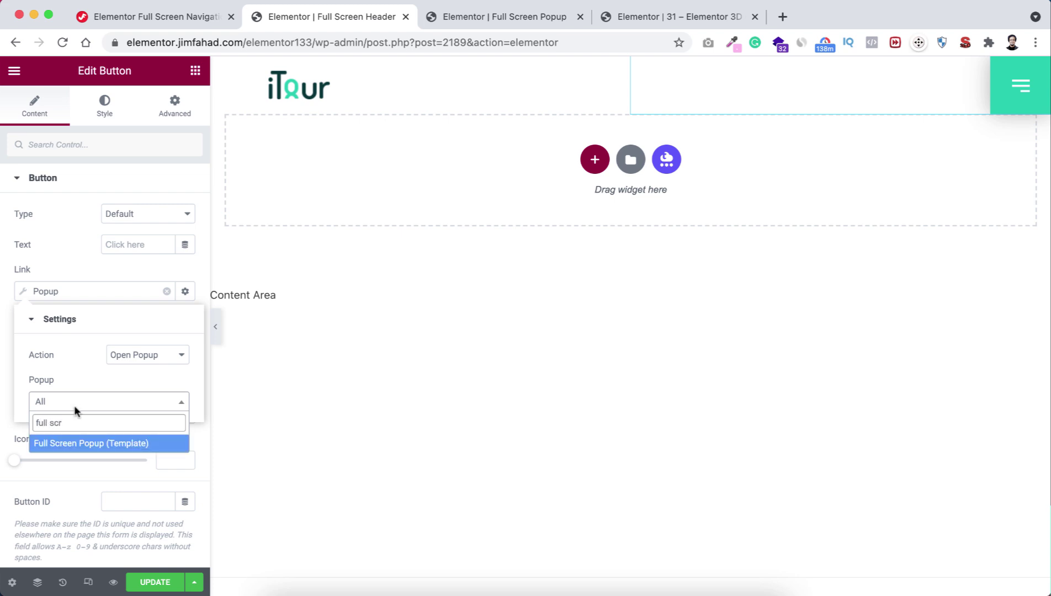
click(94, 443)
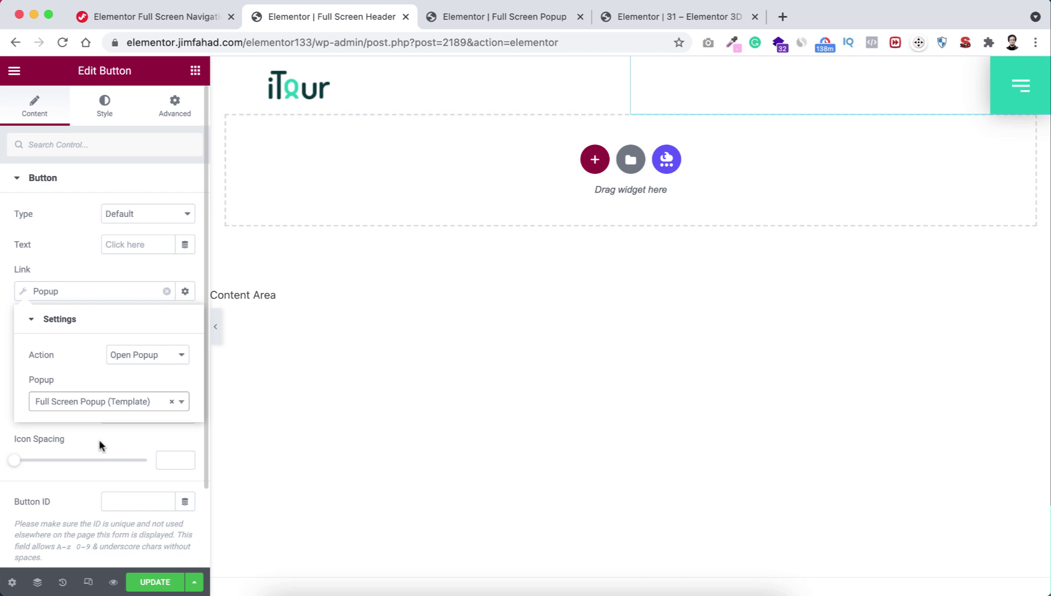
click(155, 582)
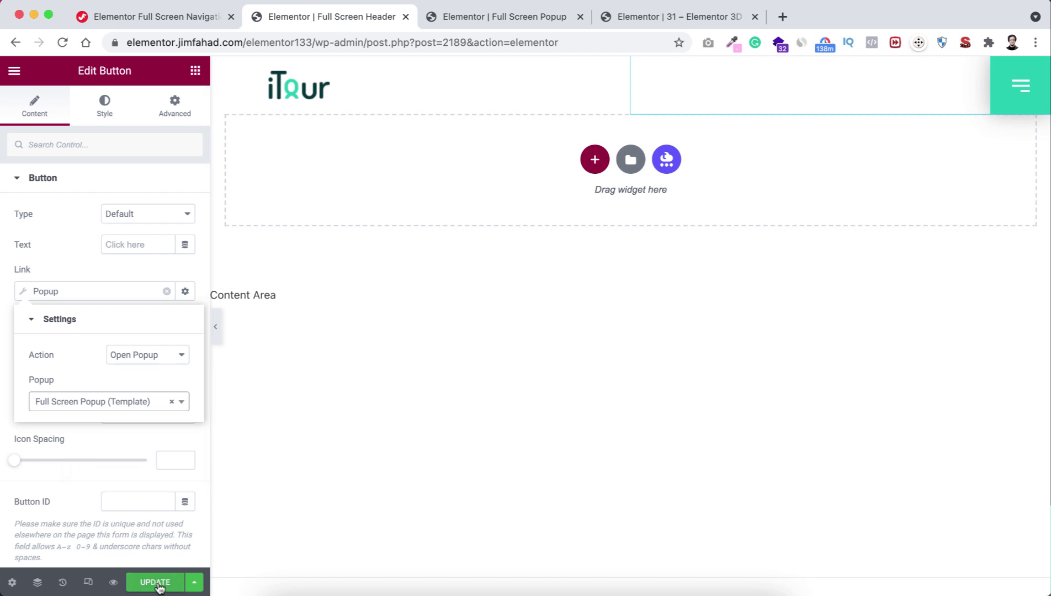
Test the hamburger button on the Wildlife page and return to the Full Screen Popup editor.
click(660, 17)
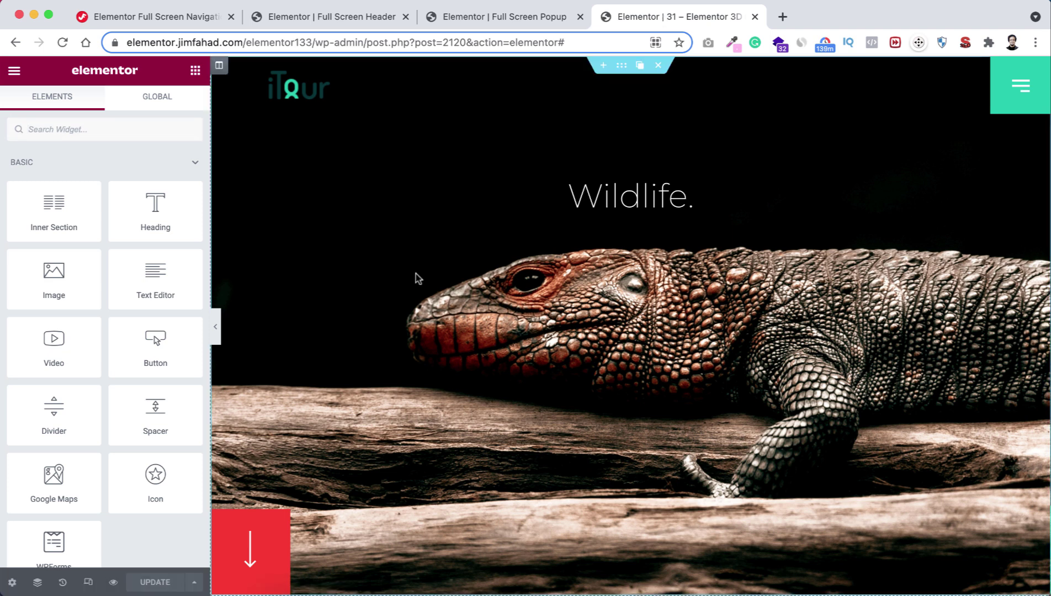
click(1022, 94)
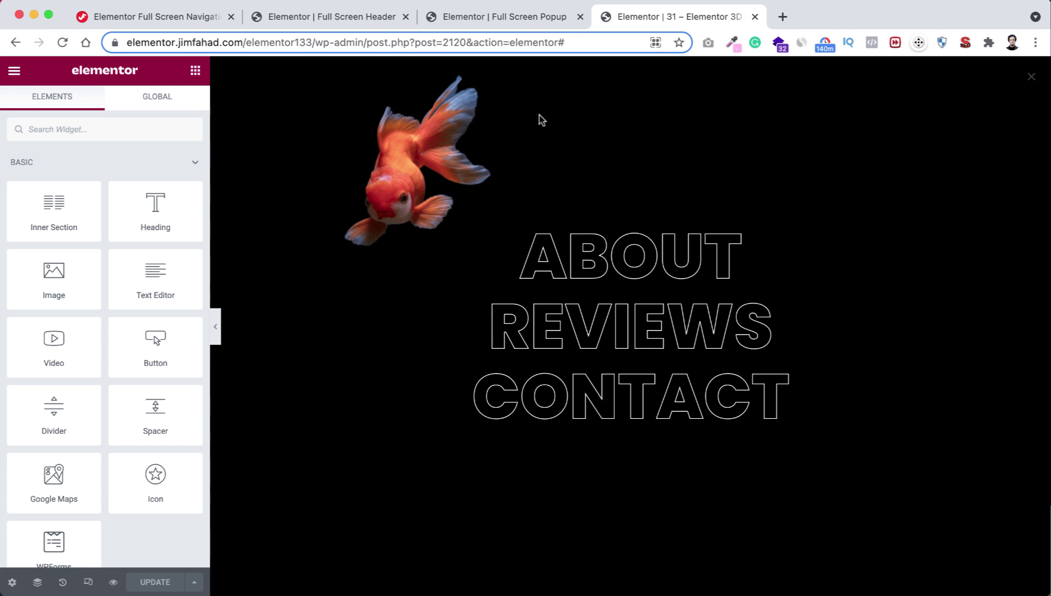
click(515, 21)
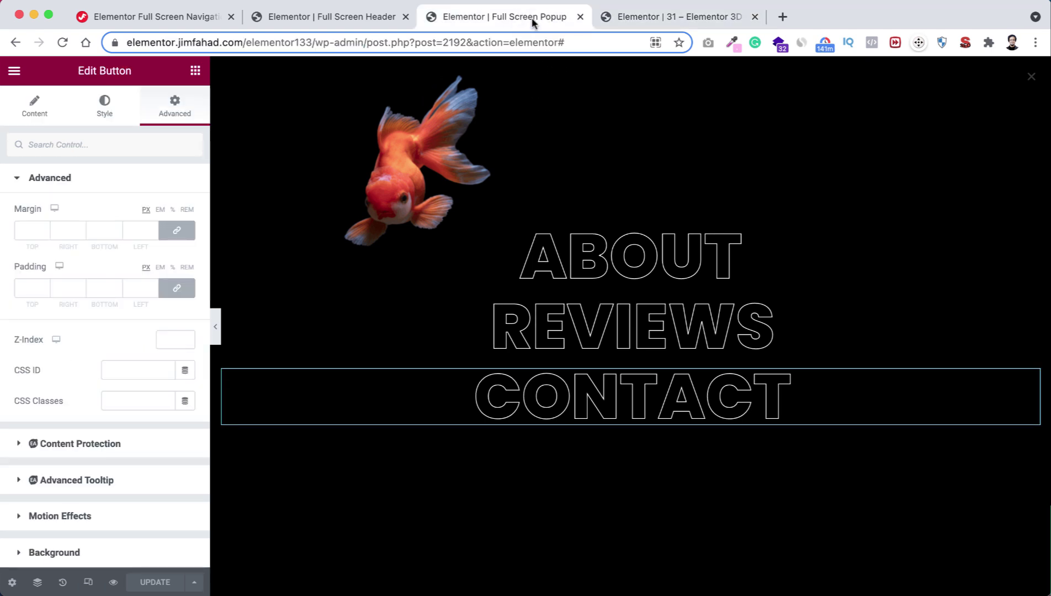
Set the popup's close button color to white (#FFFFFF) in the popup settings.
click(12, 583)
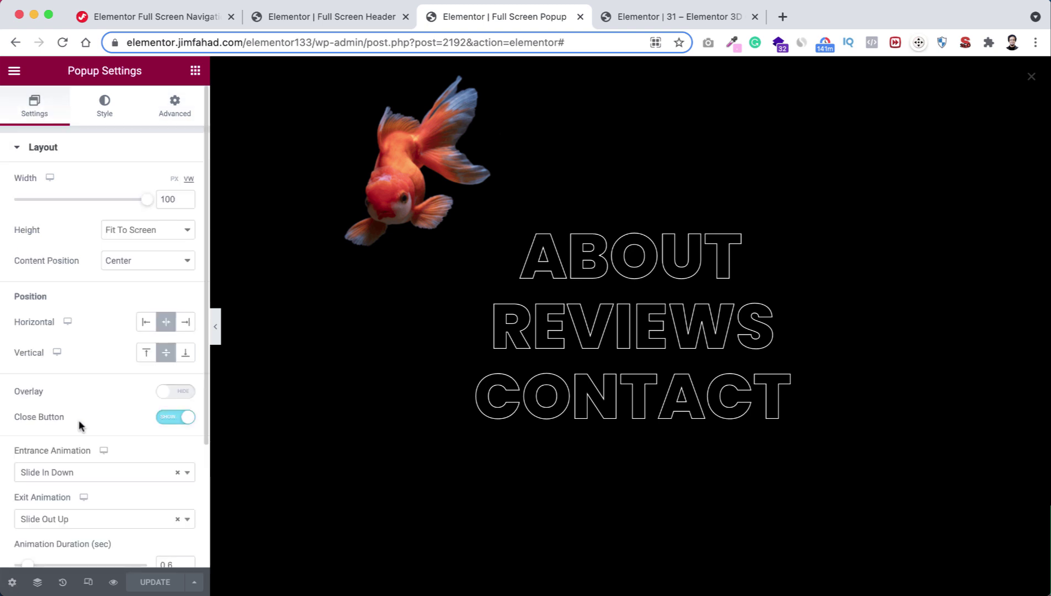
click(100, 115)
click(52, 184)
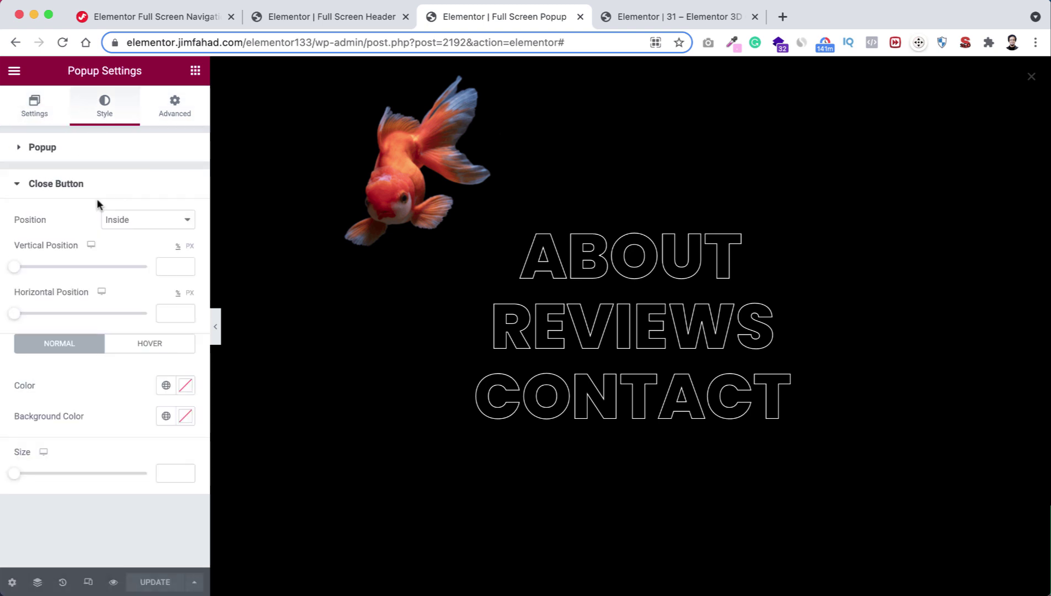
click(185, 387)
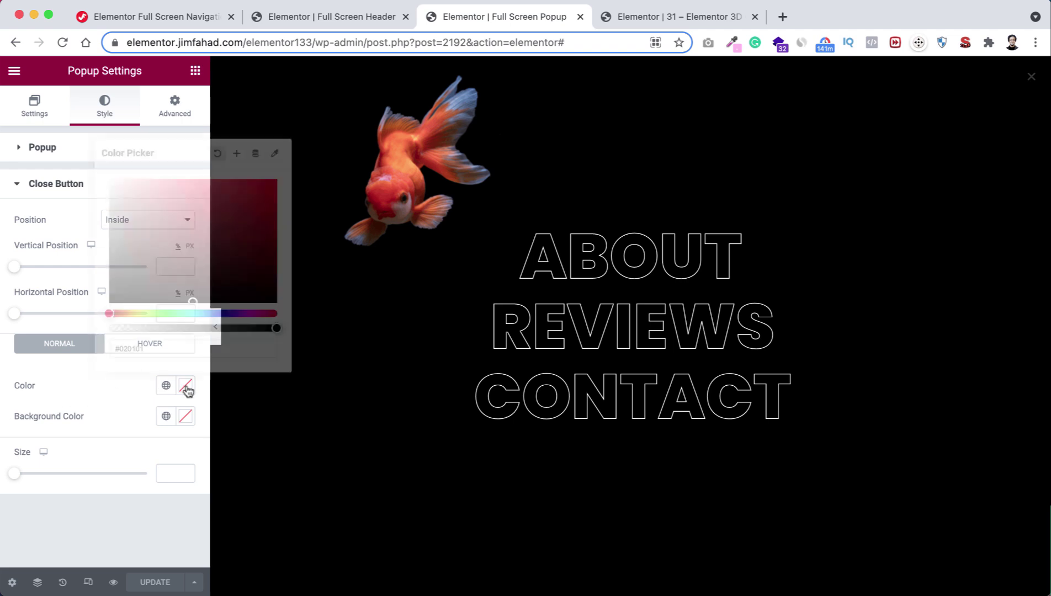
click(113, 182)
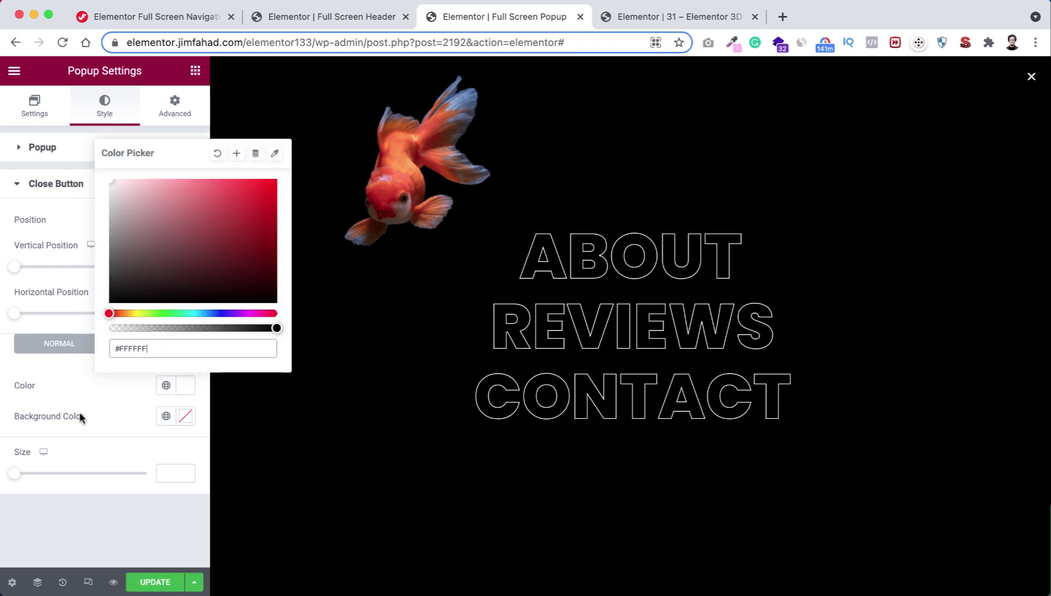
Set the popup's close button size to 18, and save the popup without adding display conditions.
click(80, 438)
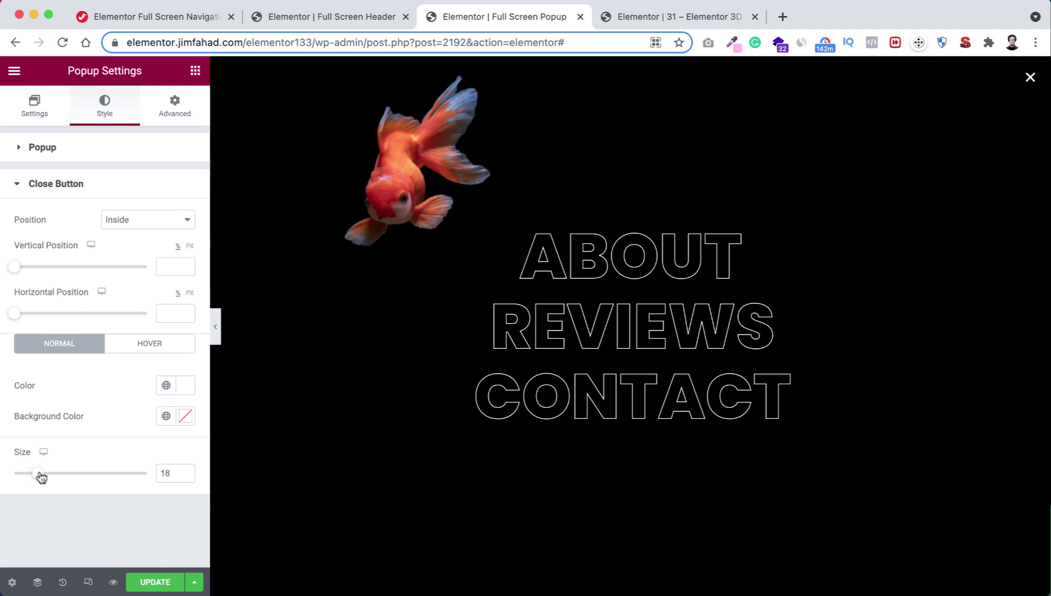
click(154, 584)
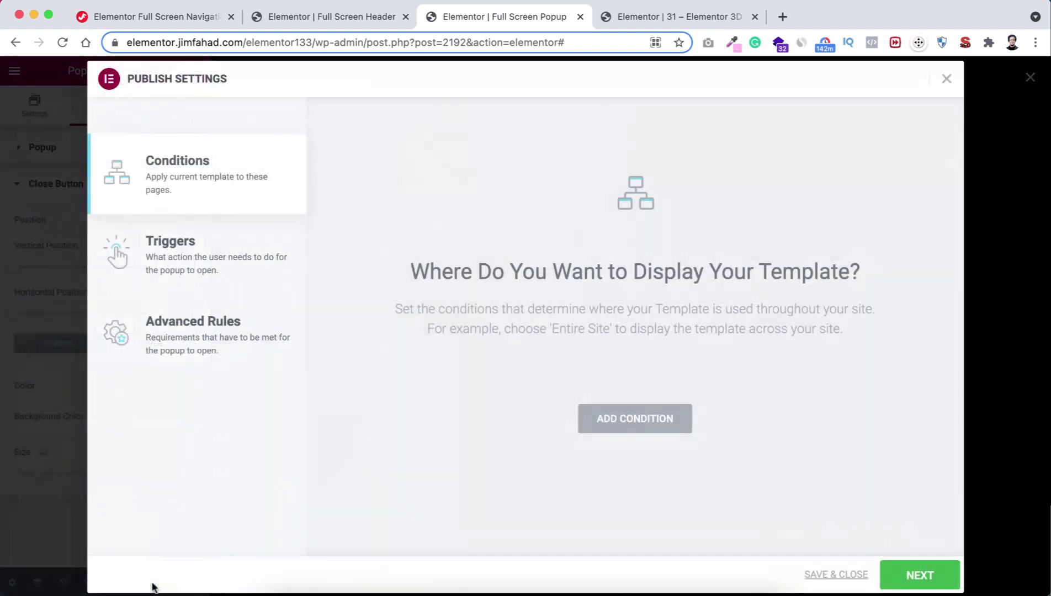
click(821, 575)
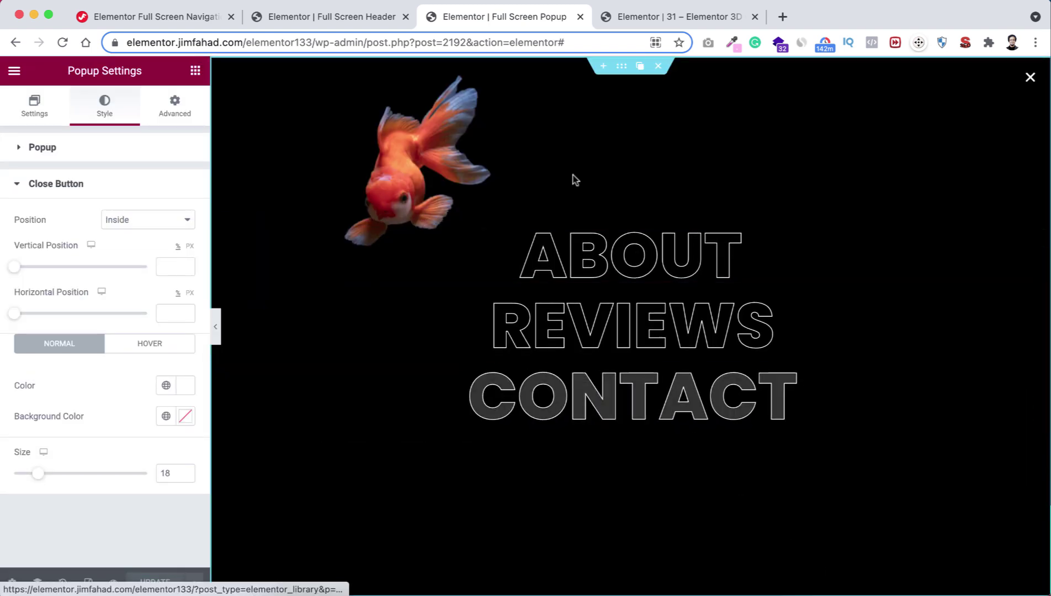
Open the popup menu on the Wildlife page and examine it in the mobile and tablet previews.
click(653, 18)
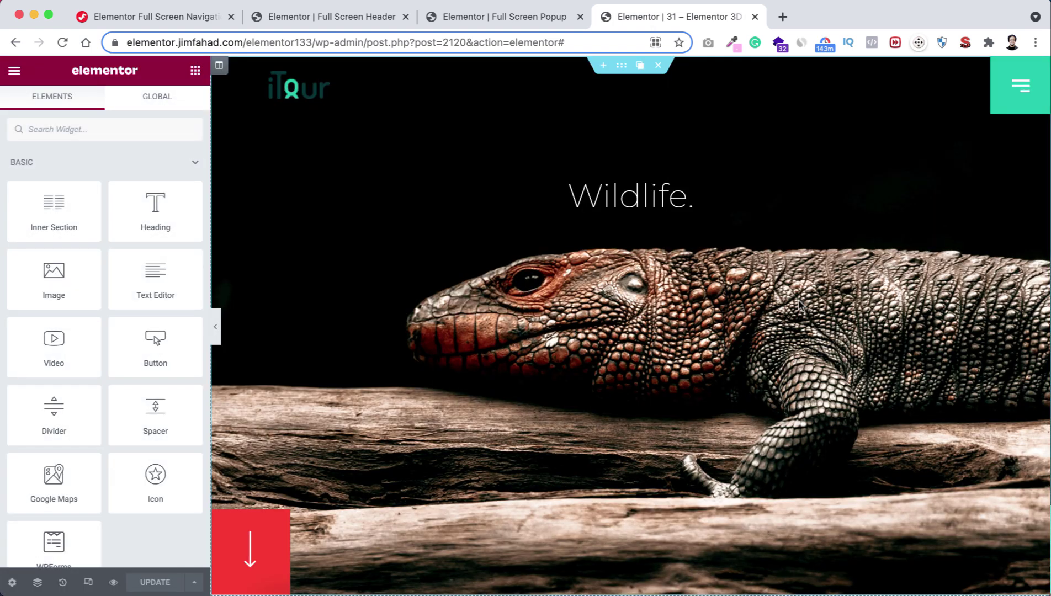
click(1015, 96)
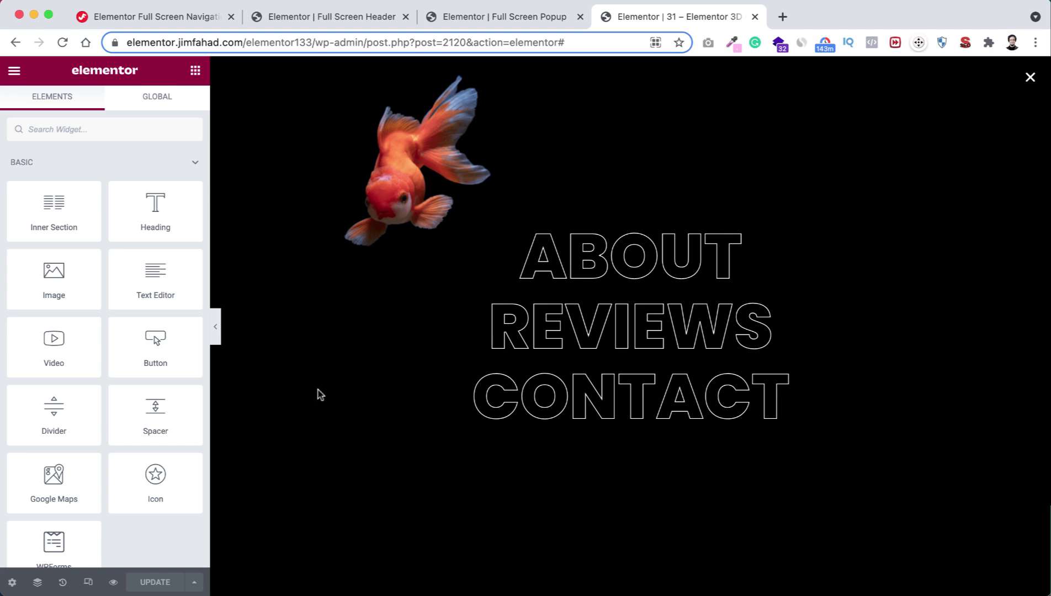
click(89, 582)
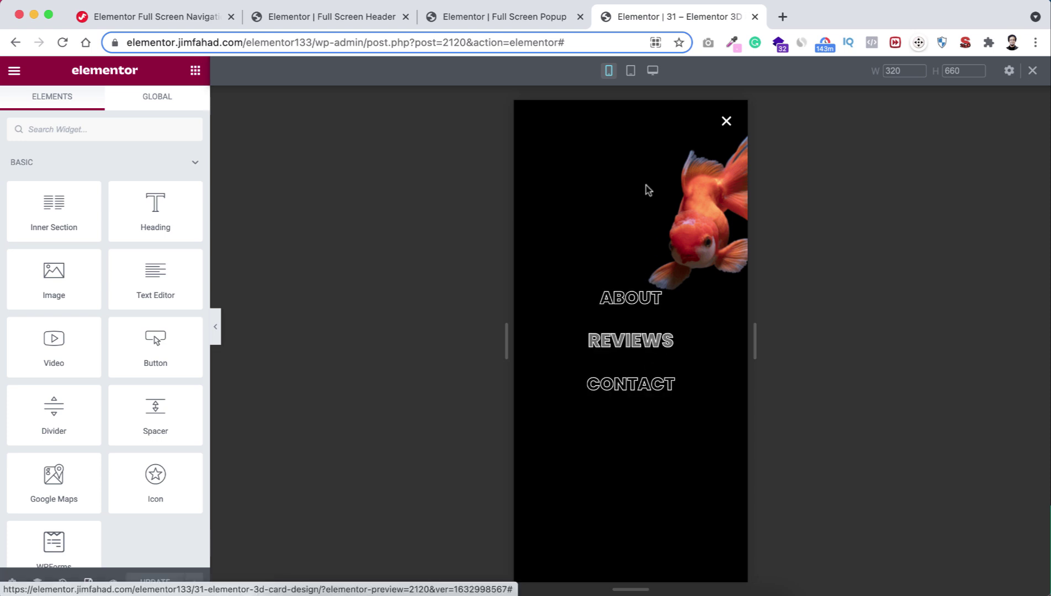
click(630, 70)
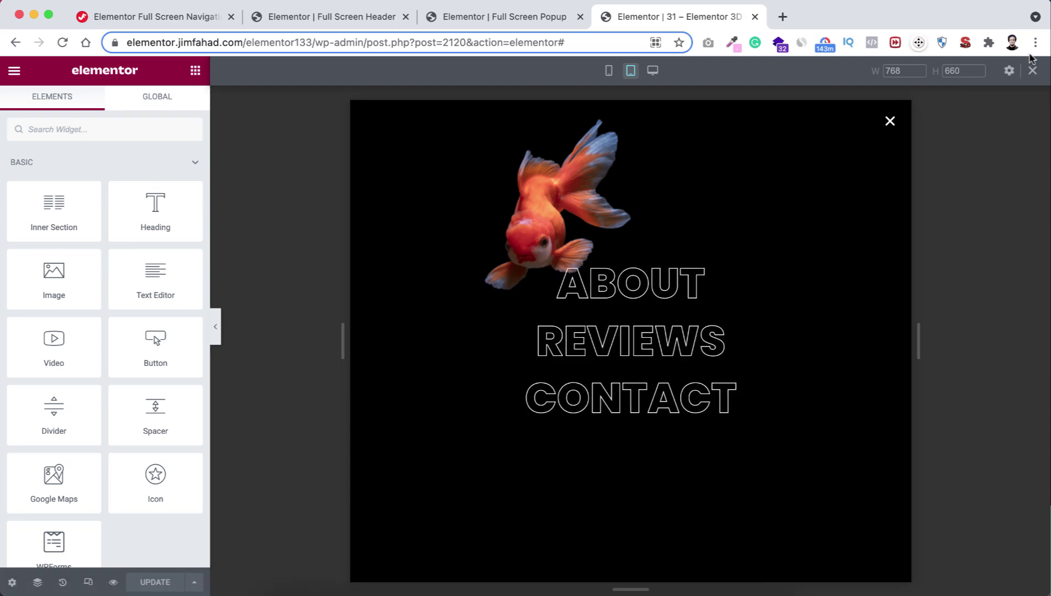
click(1032, 70)
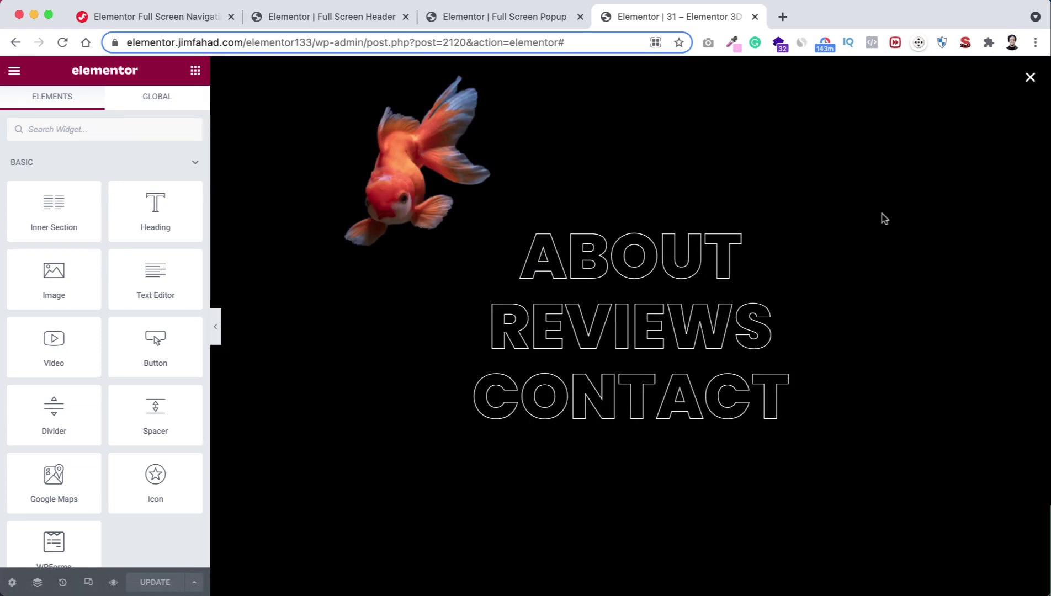
Close, reopen and close the popup menu on the Wildlife page to check its entrance and exit animations.
click(1031, 77)
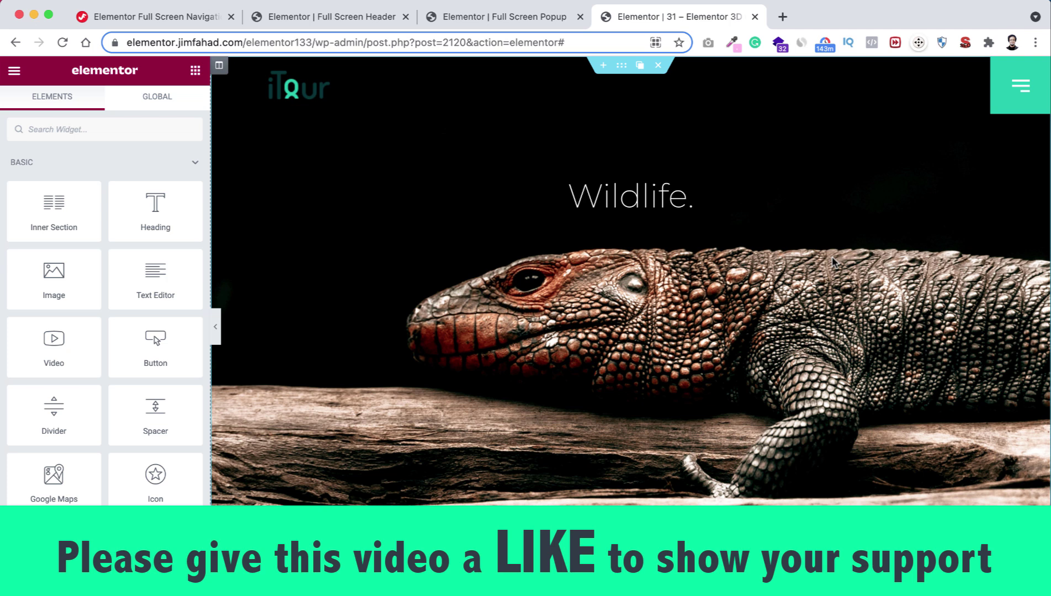
click(1004, 80)
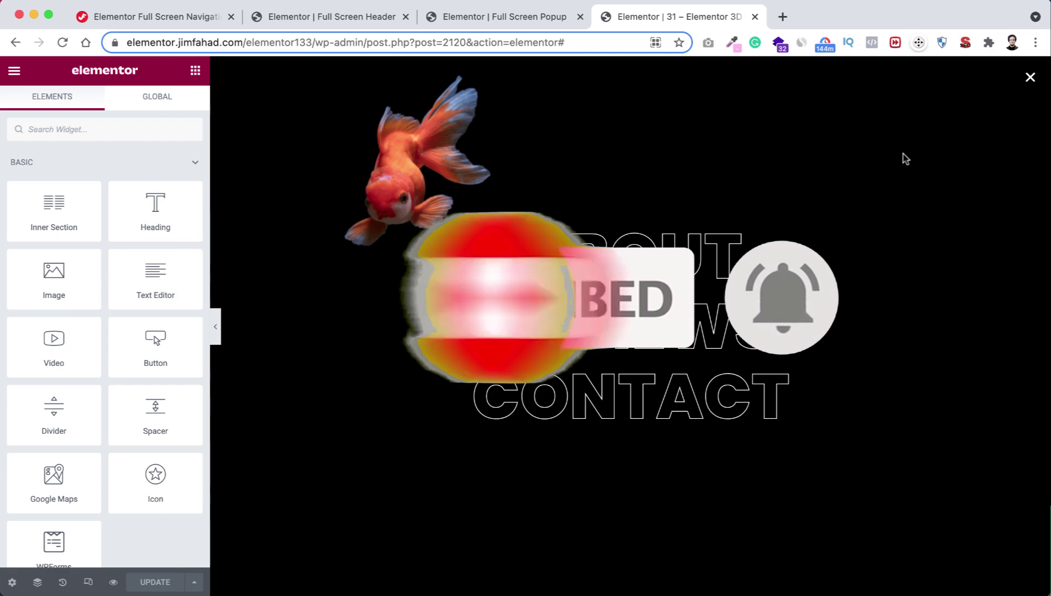
click(1028, 79)
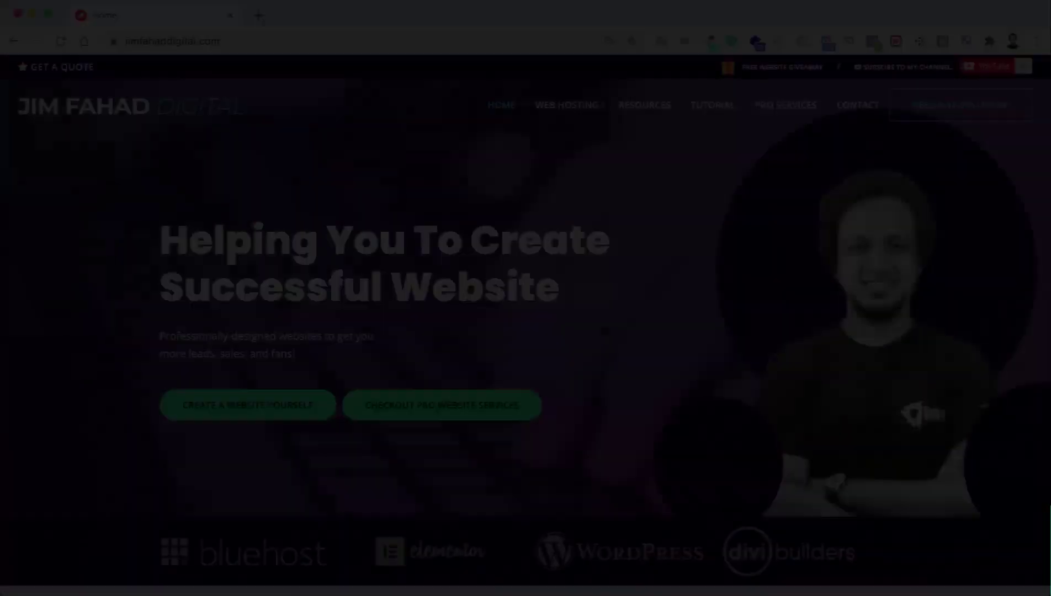